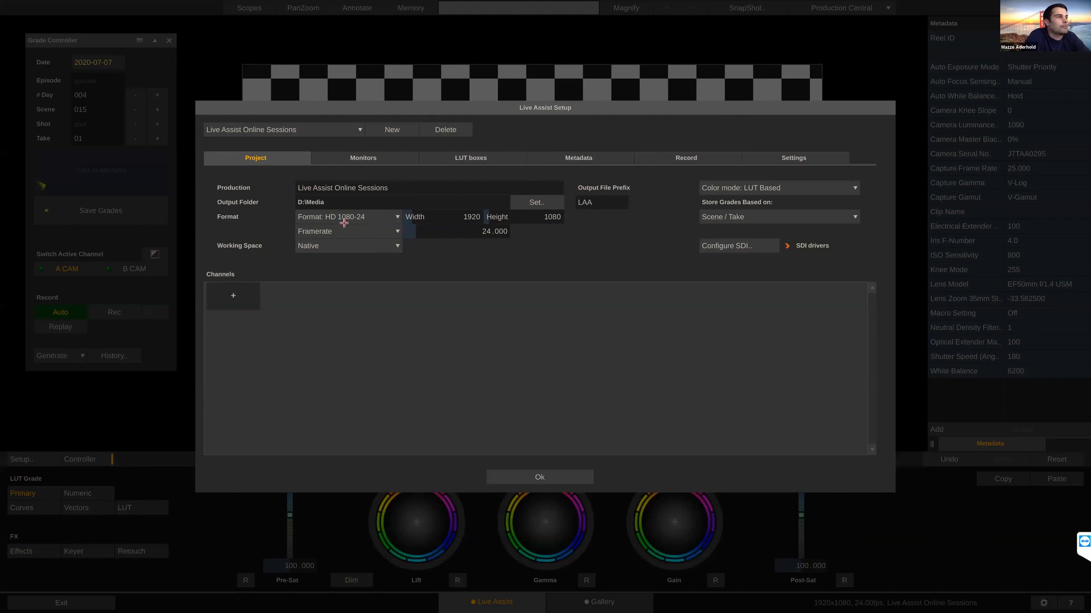
# Step: Add an SDI capture channel for the Io4KPlus - 0 - 1 input as camera A
pyautogui.click(237, 297)
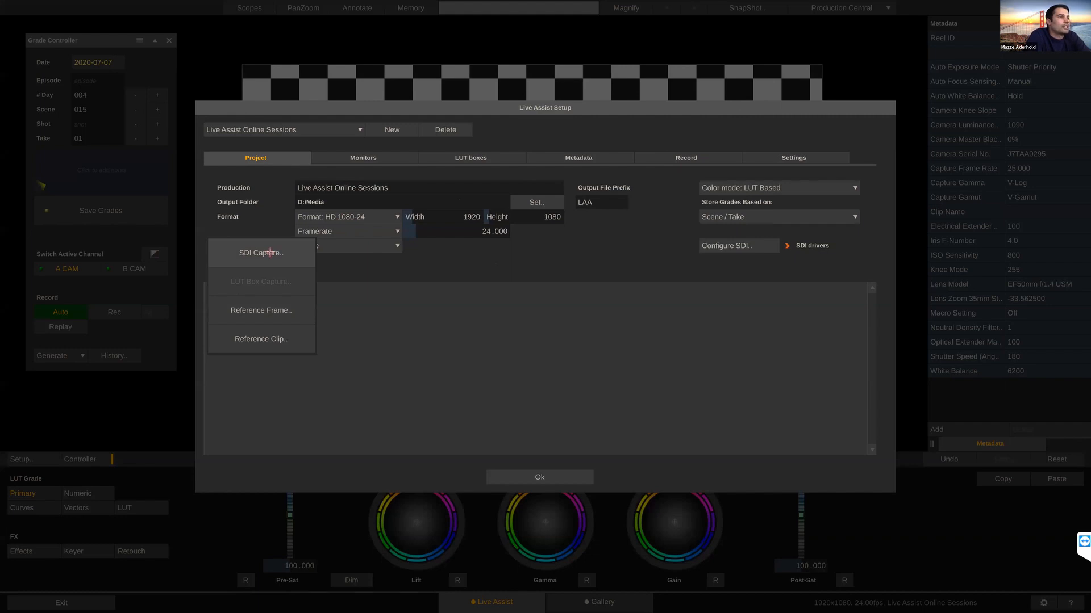
pyautogui.click(269, 252)
pyautogui.click(278, 269)
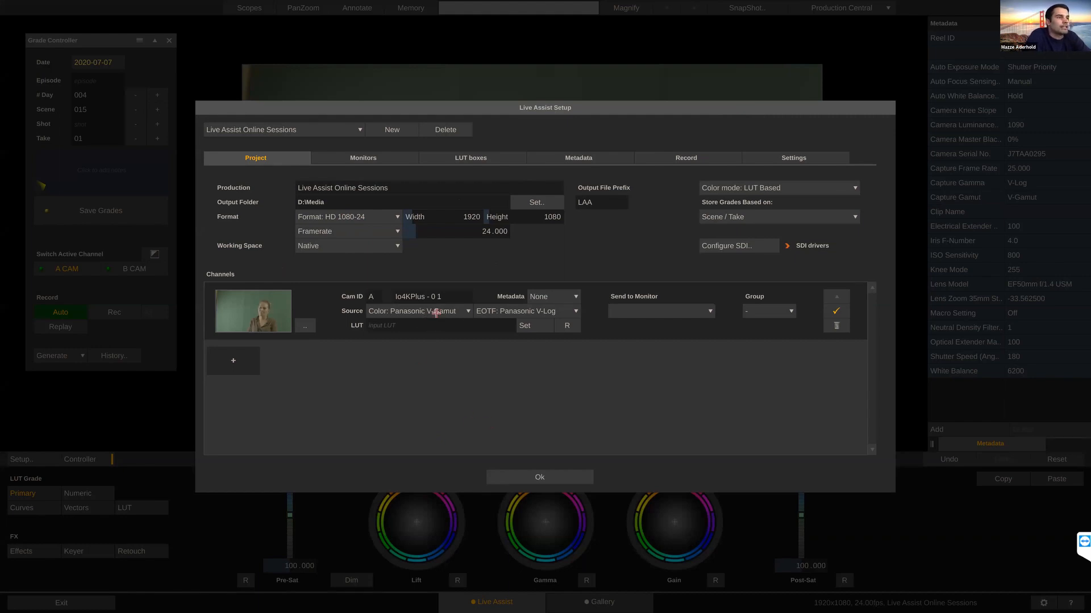
# Step: Set camera A's metadata type to Panasonic and send its image to monitor output Io4KPlus - 0 - 3
pyautogui.click(574, 296)
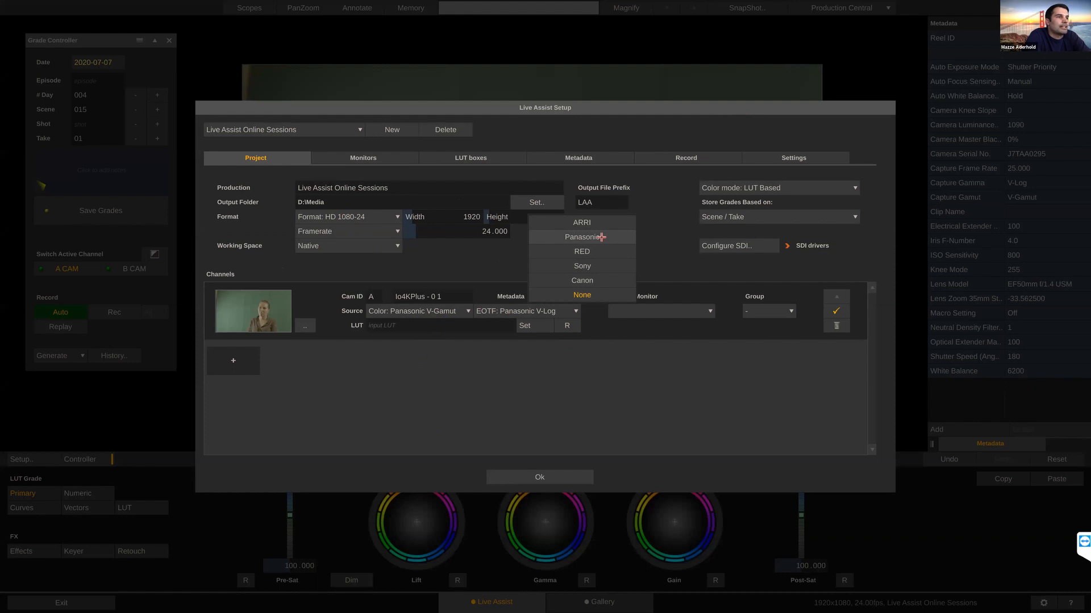
pyautogui.click(601, 237)
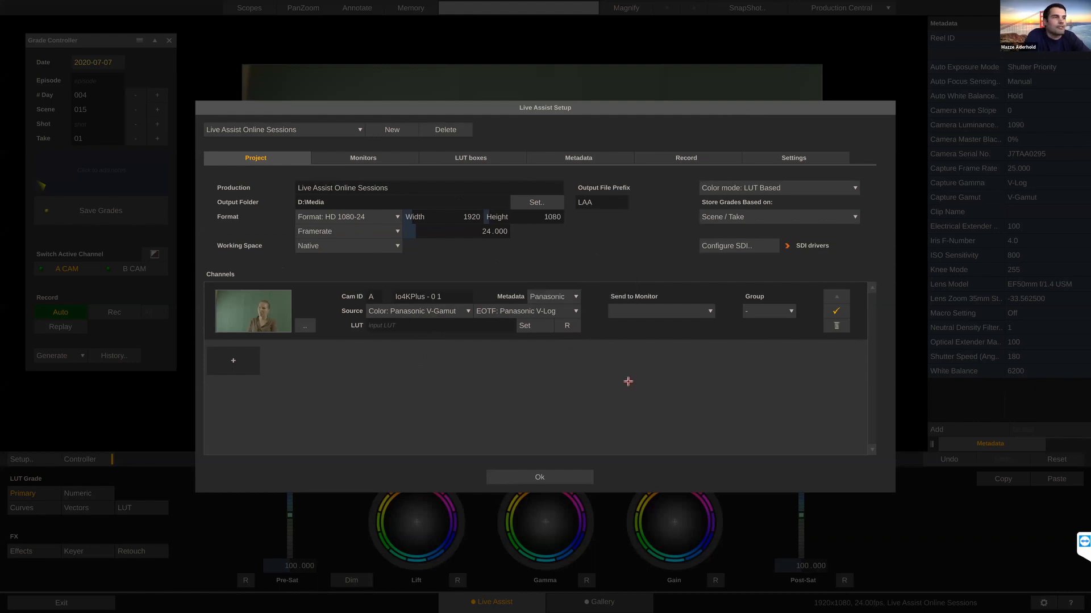
pyautogui.click(695, 314)
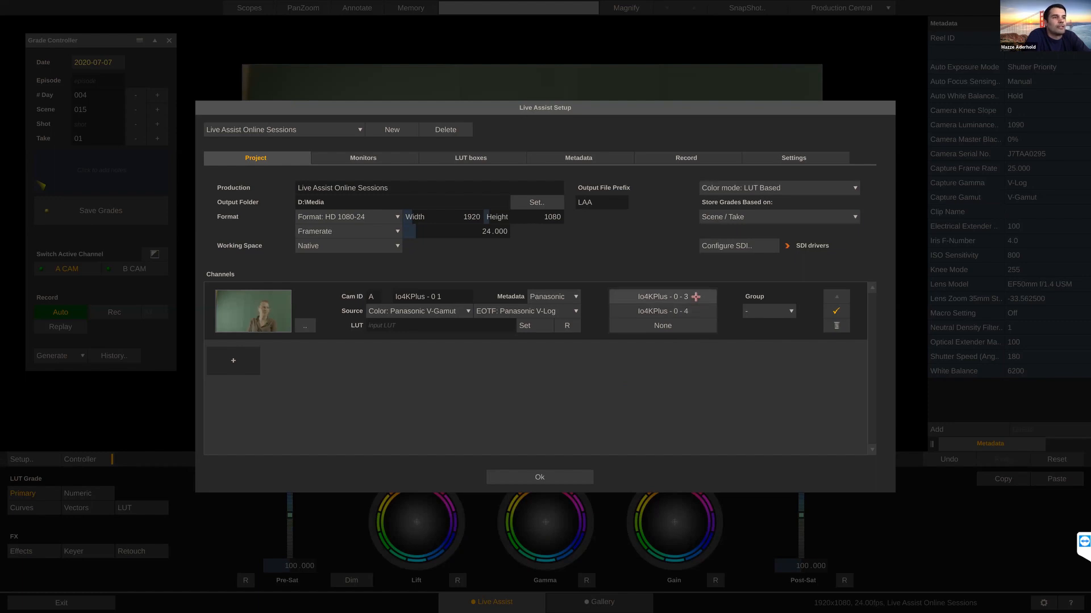
pyautogui.click(696, 297)
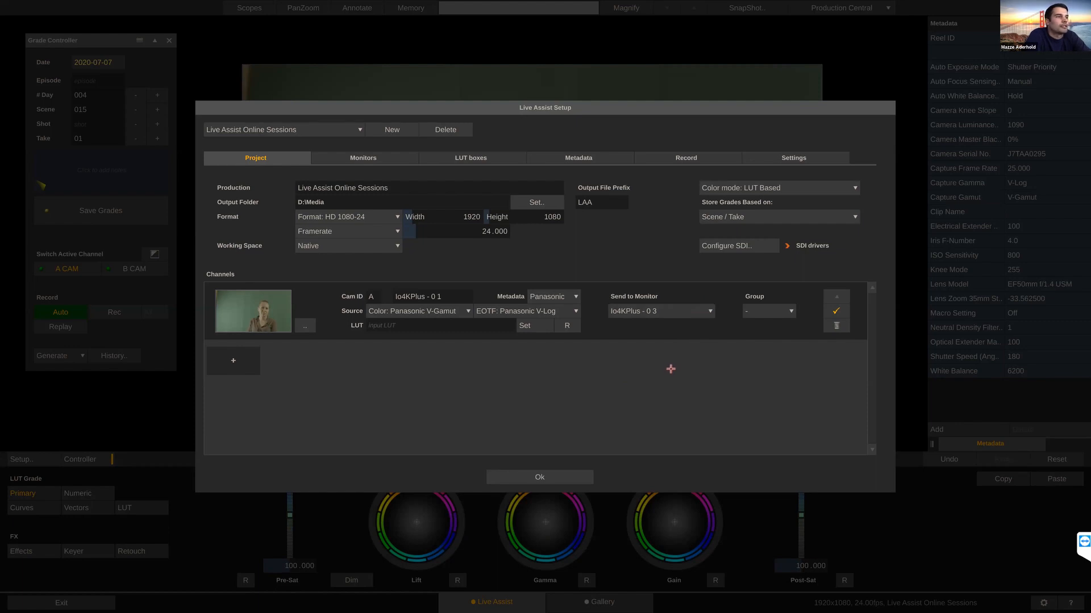
# Step: Add a second SDI capture channel for the Io4KPlus - 0 - 2 input as camera B
pyautogui.click(233, 358)
pyautogui.click(272, 320)
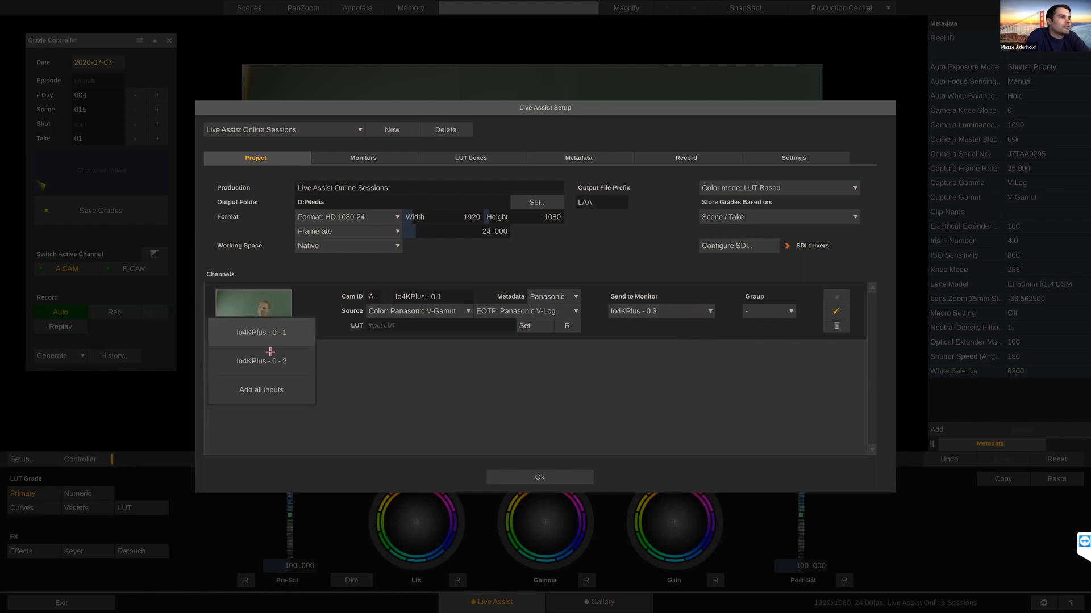
pyautogui.click(271, 361)
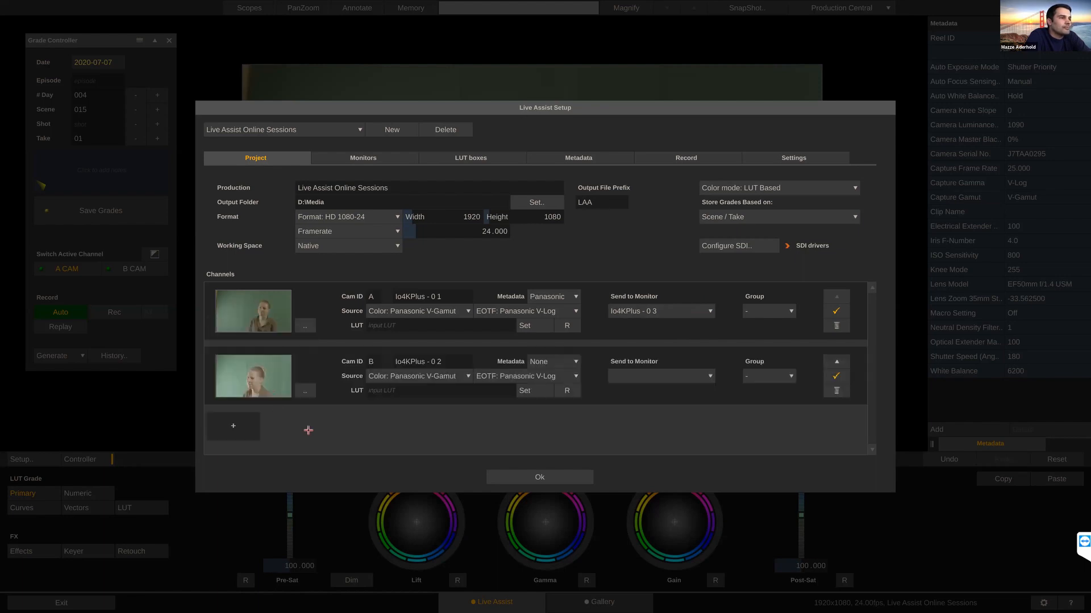
# Step: Set camera B's source color space to Sony S-Gamut3 and its metadata type to Sony
pyautogui.click(448, 376)
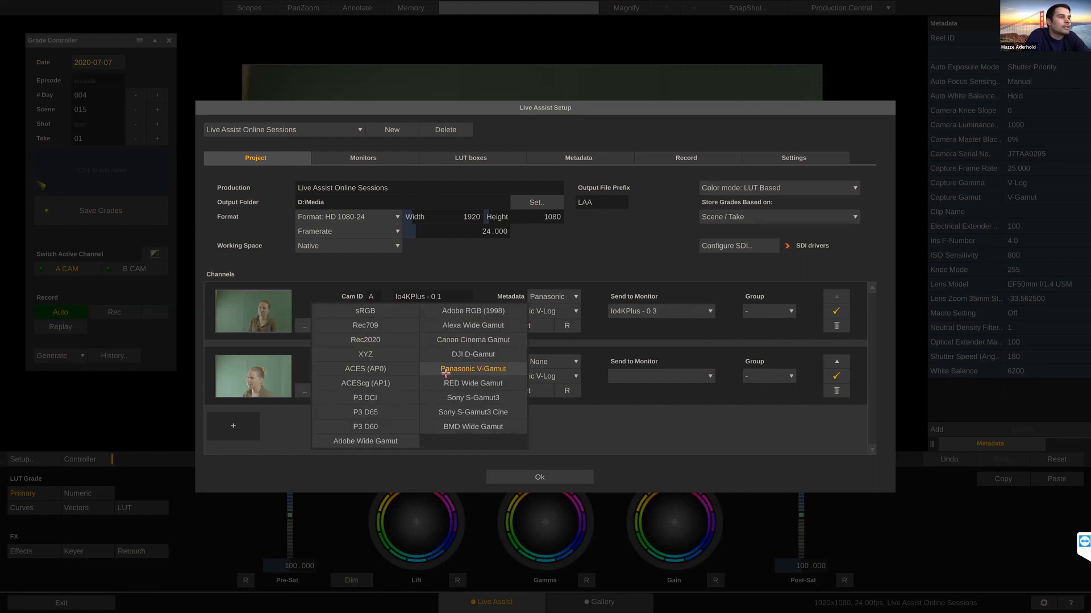
pyautogui.click(466, 413)
pyautogui.click(563, 362)
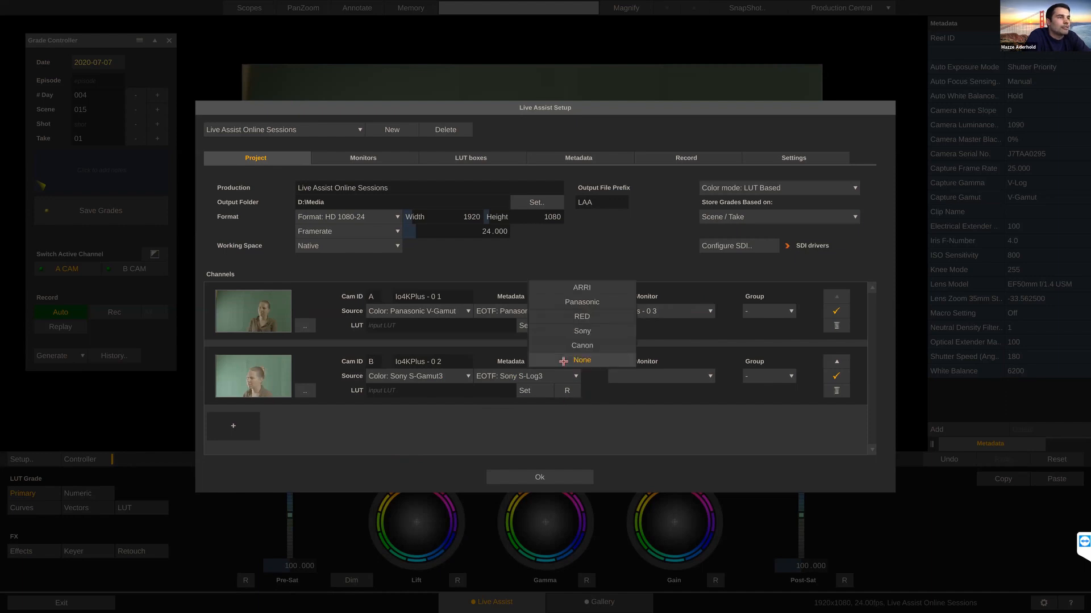
pyautogui.click(581, 331)
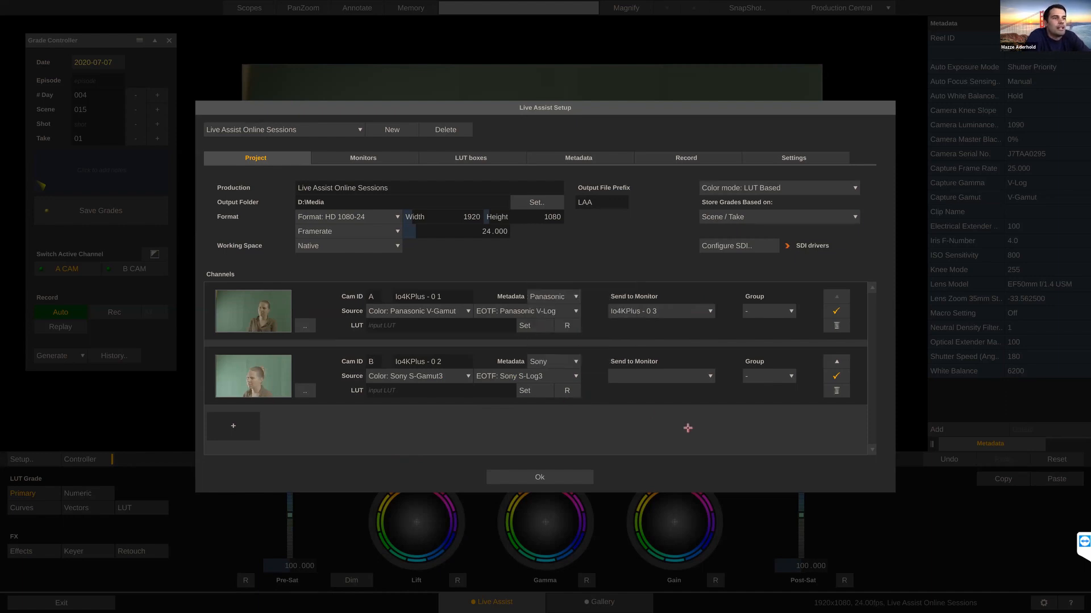
# Step: Send camera B's image to monitor output Io4KPlus - 0 - 4 and accept the Live Assist setup
pyautogui.click(687, 377)
pyautogui.click(688, 377)
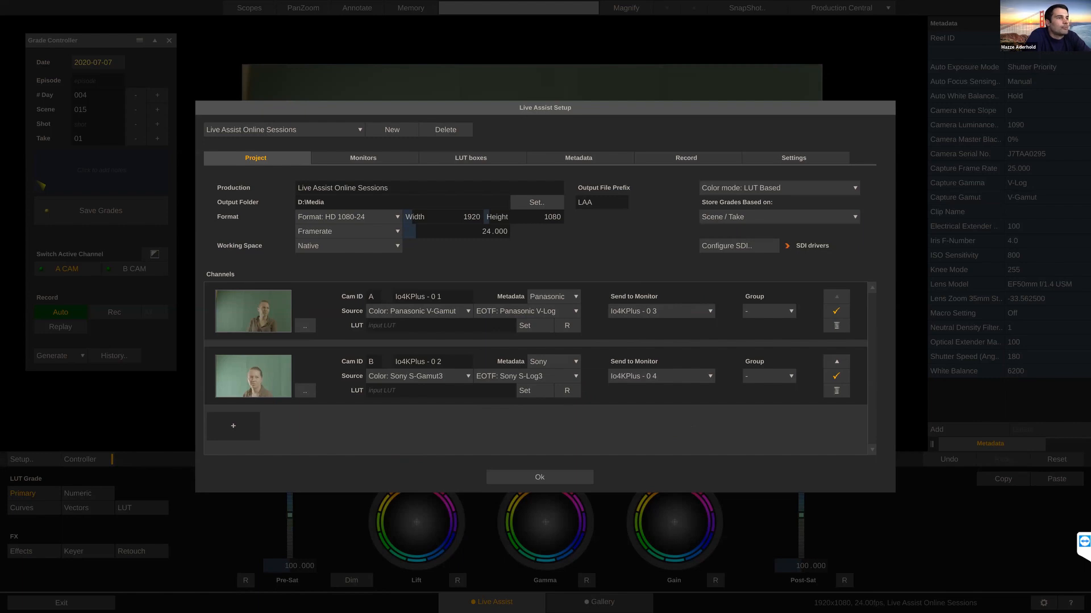
pyautogui.click(539, 477)
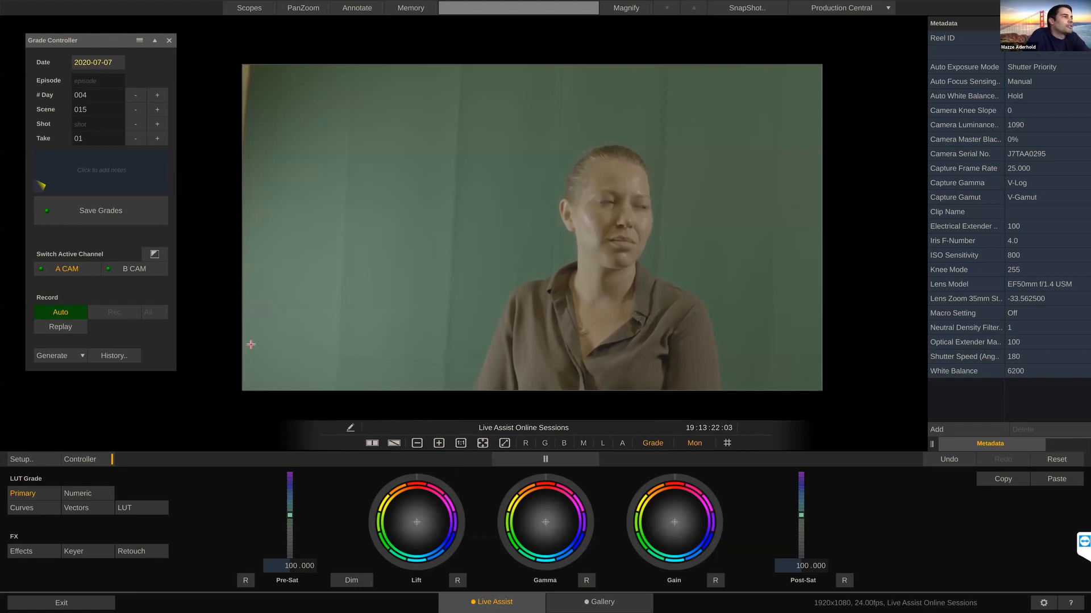
# Step: Set the shooting date in the Grade Controller to 2020-07-08 and advance the scene number to 016
pyautogui.moveTo(97, 41); pyautogui.dragTo(101, 67)
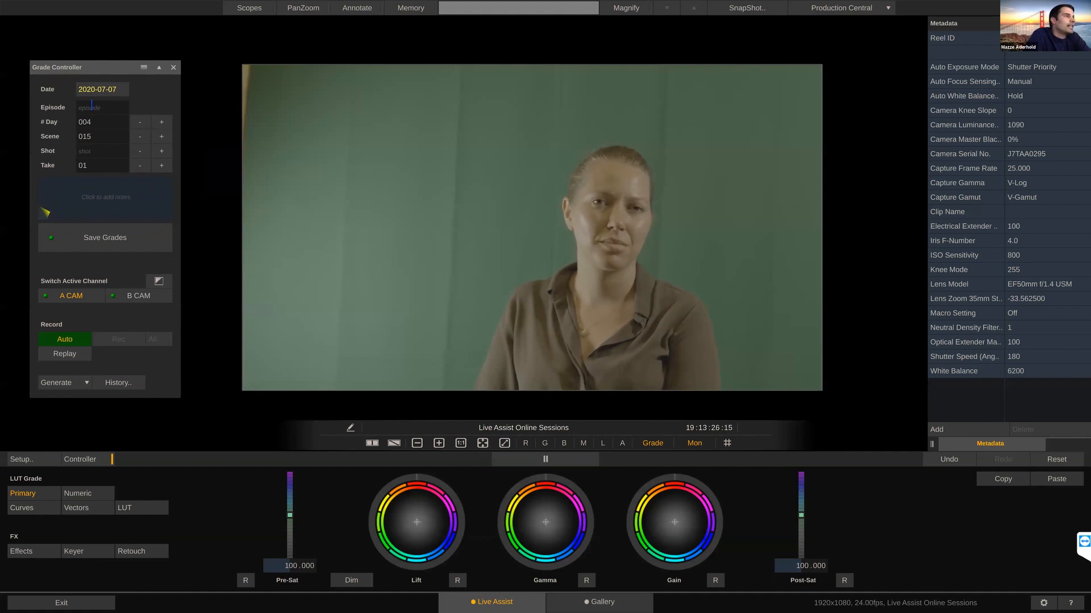
pyautogui.click(105, 89)
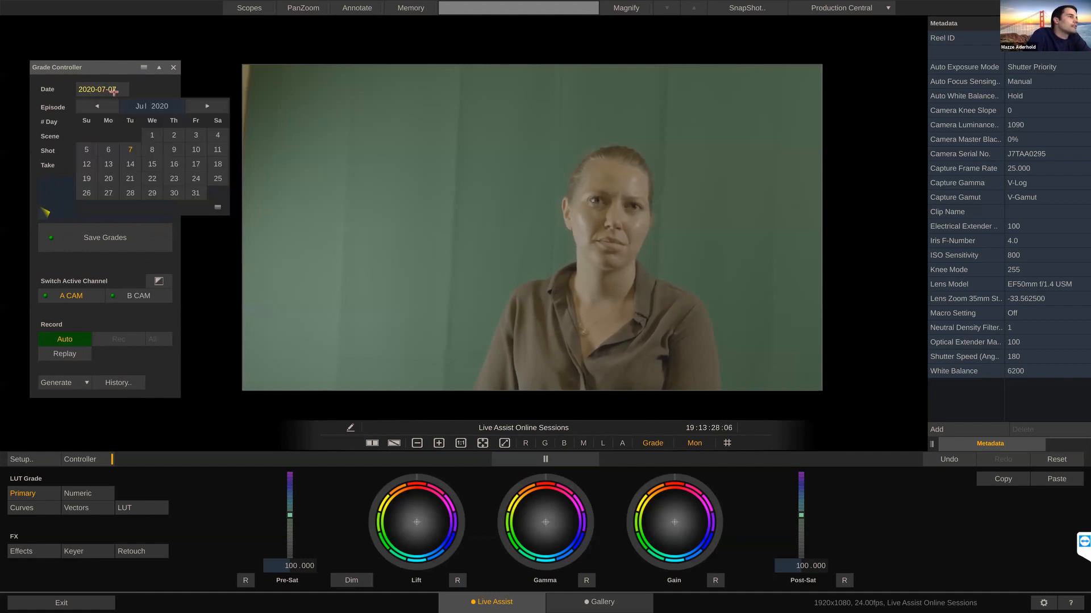
pyautogui.click(131, 149)
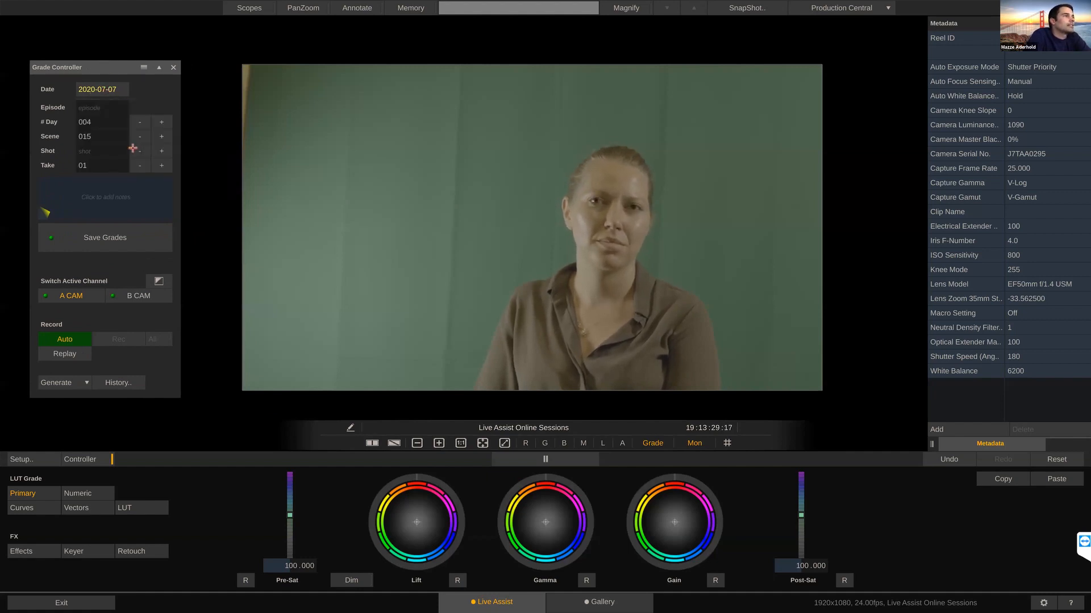
pyautogui.click(114, 90)
pyautogui.click(145, 150)
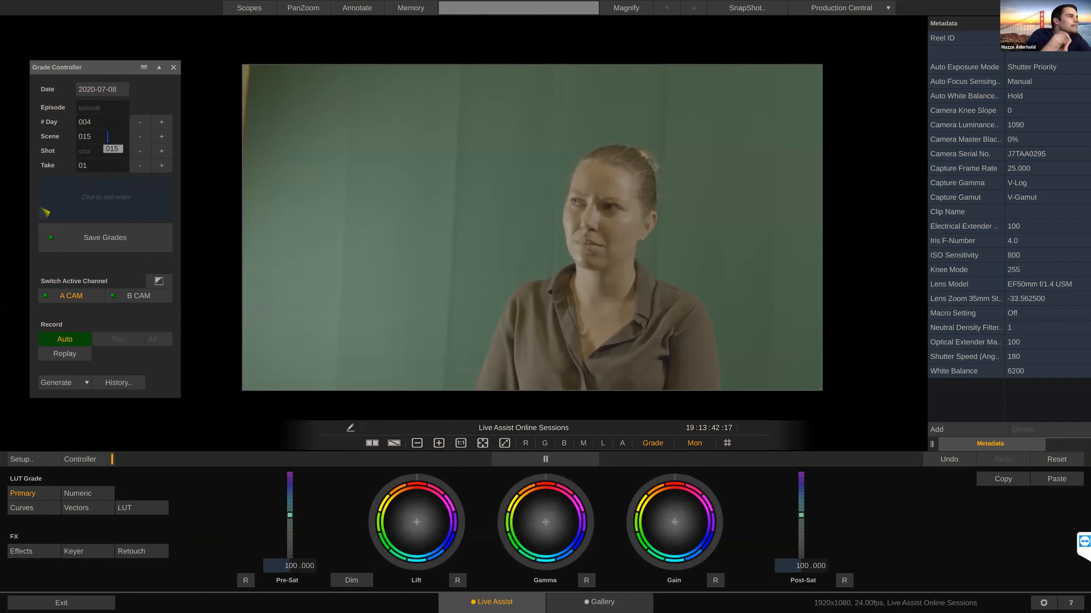
pyautogui.click(162, 138)
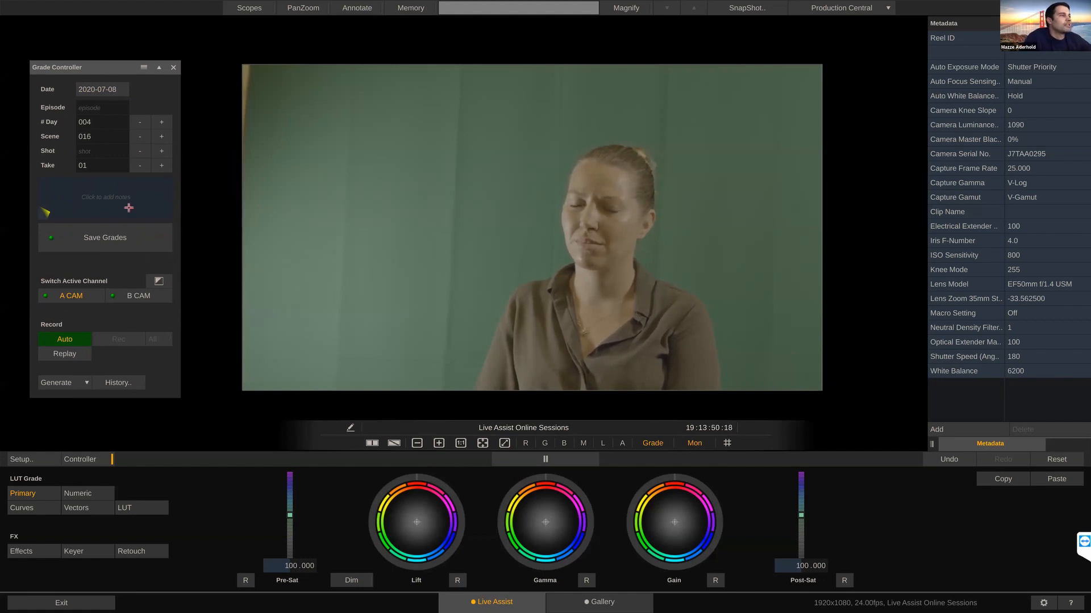
# Step: Switch the active channel back and forth between B CAM and A CAM, ending on A CAM
pyautogui.click(135, 296)
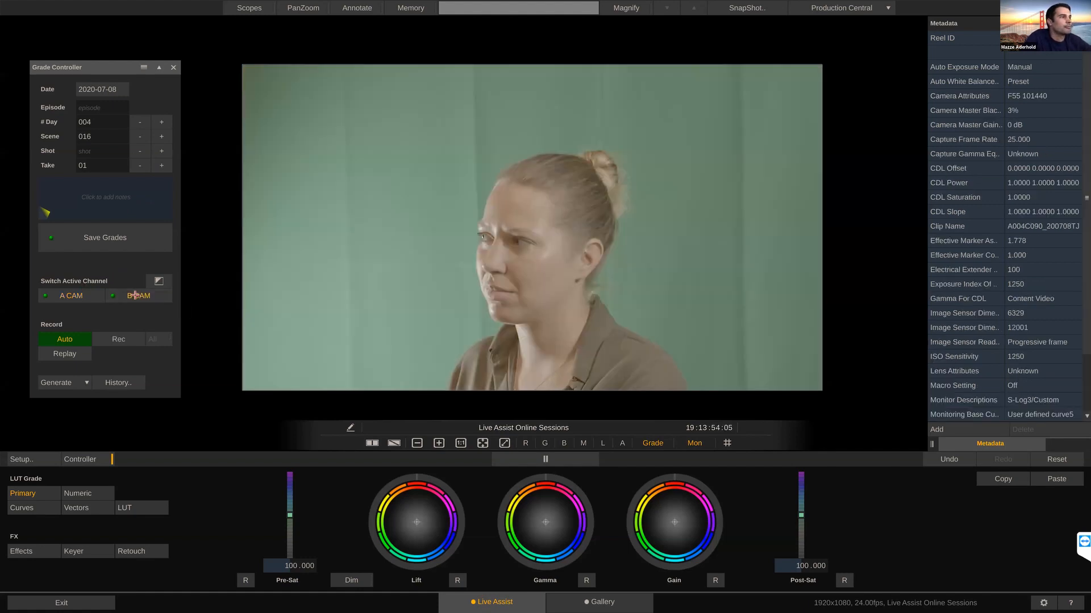
pyautogui.click(140, 296)
pyautogui.click(78, 297)
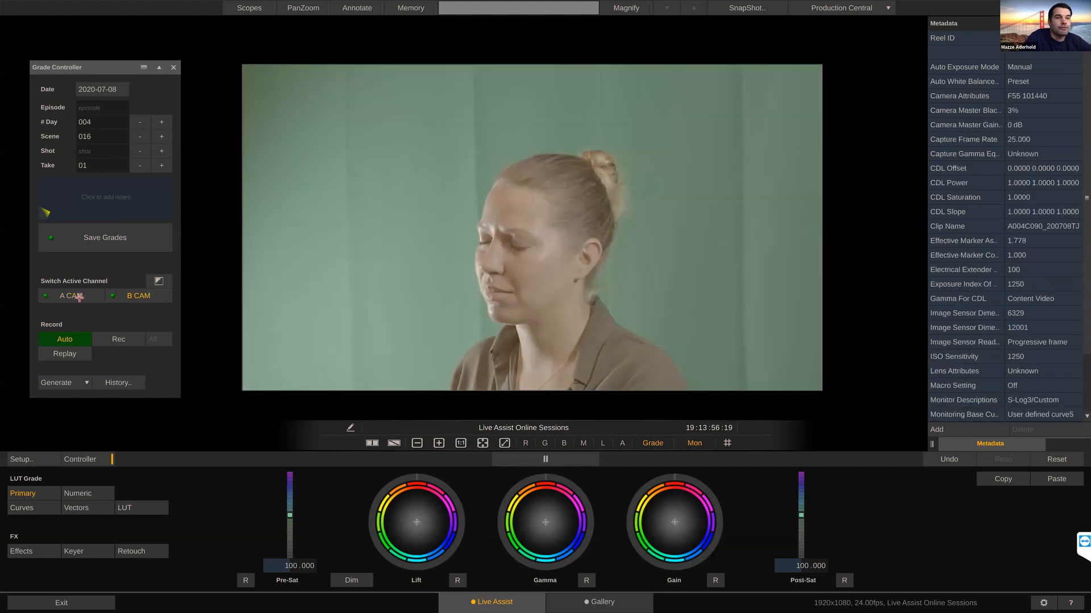
pyautogui.click(129, 299)
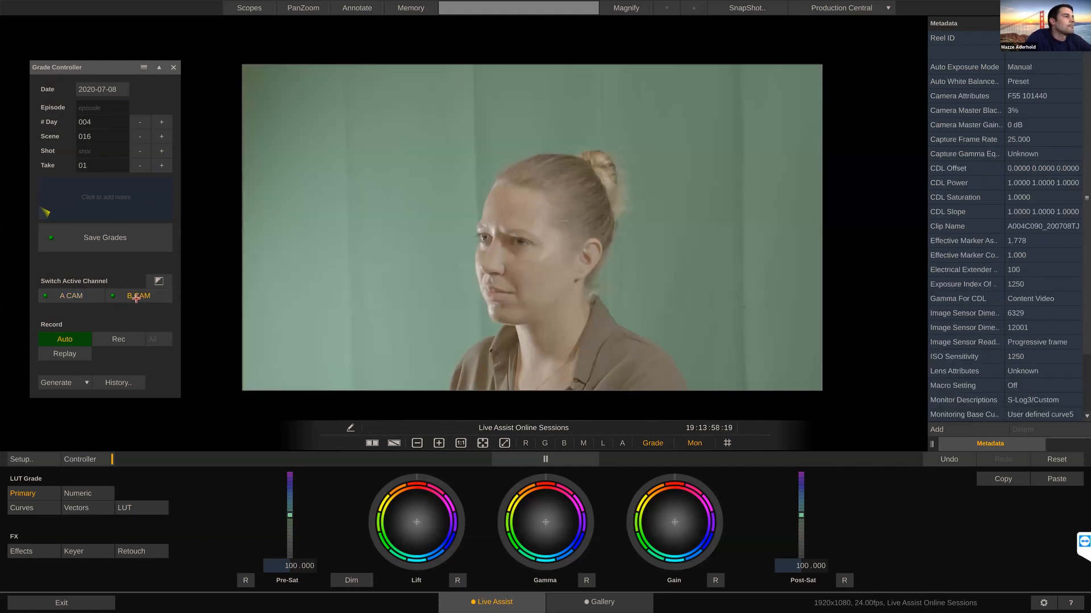
pyautogui.click(69, 295)
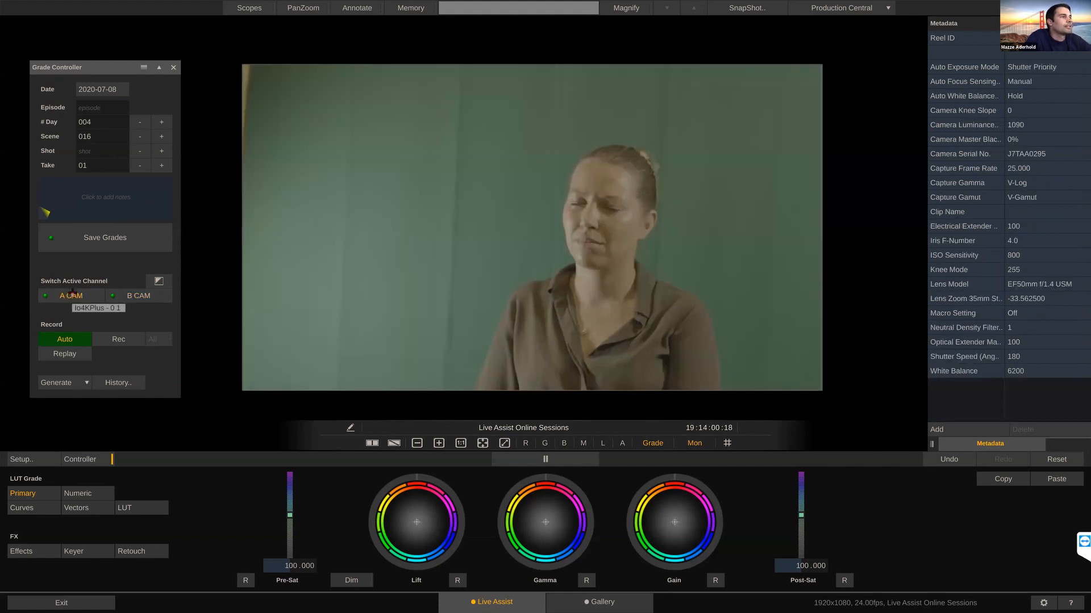
# Step: Set the transition used when switching channels to Dissolve
pyautogui.click(165, 282)
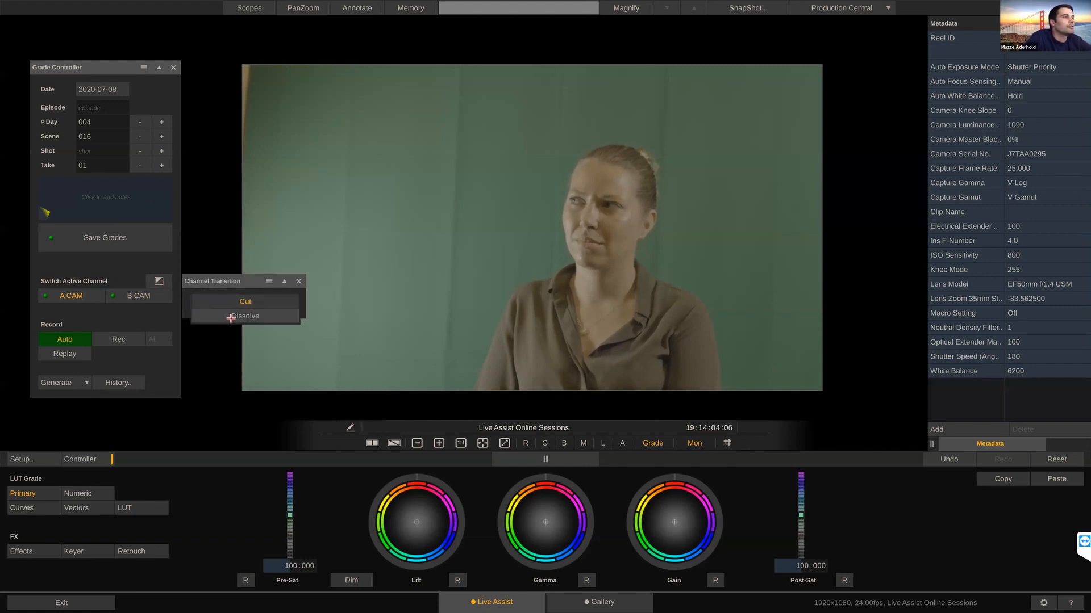
pyautogui.click(231, 318)
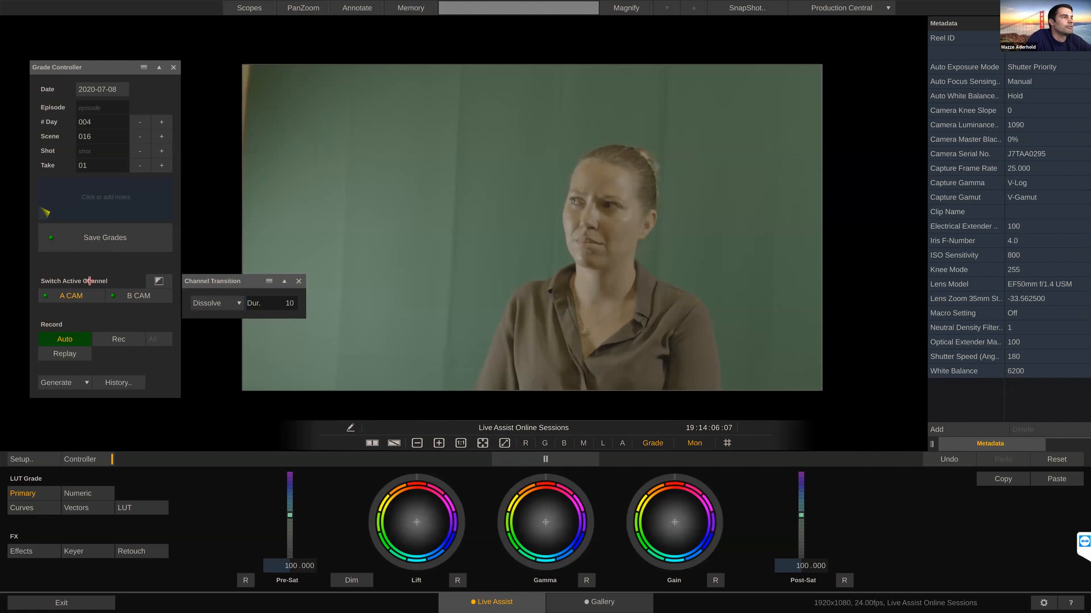
pyautogui.click(153, 280)
# Step: Preview the dissolve by switching the active channel to B CAM and back to A CAM
pyautogui.click(135, 296)
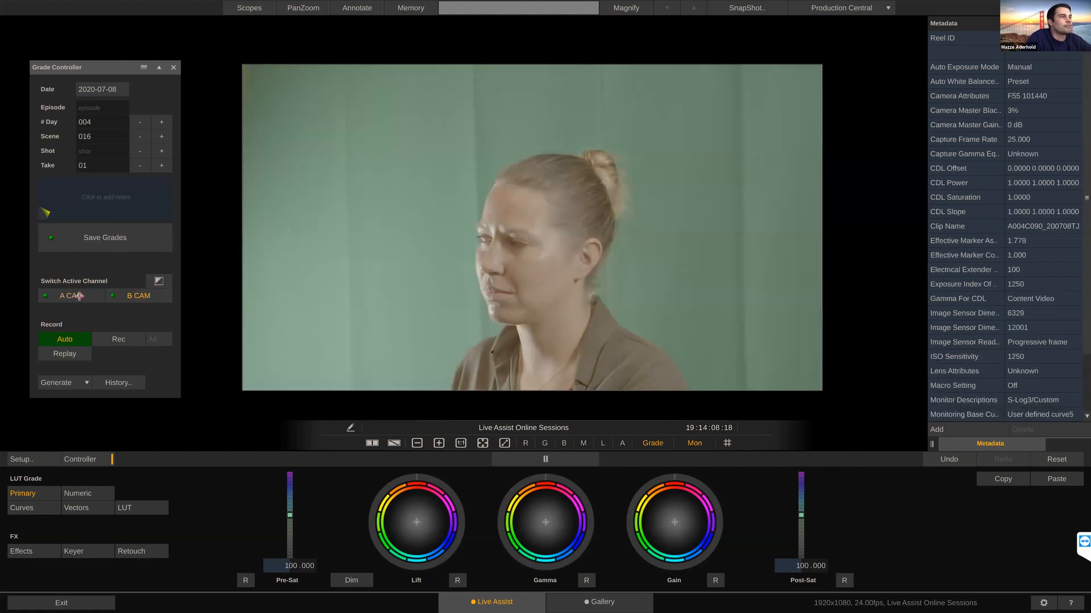
pyautogui.click(82, 296)
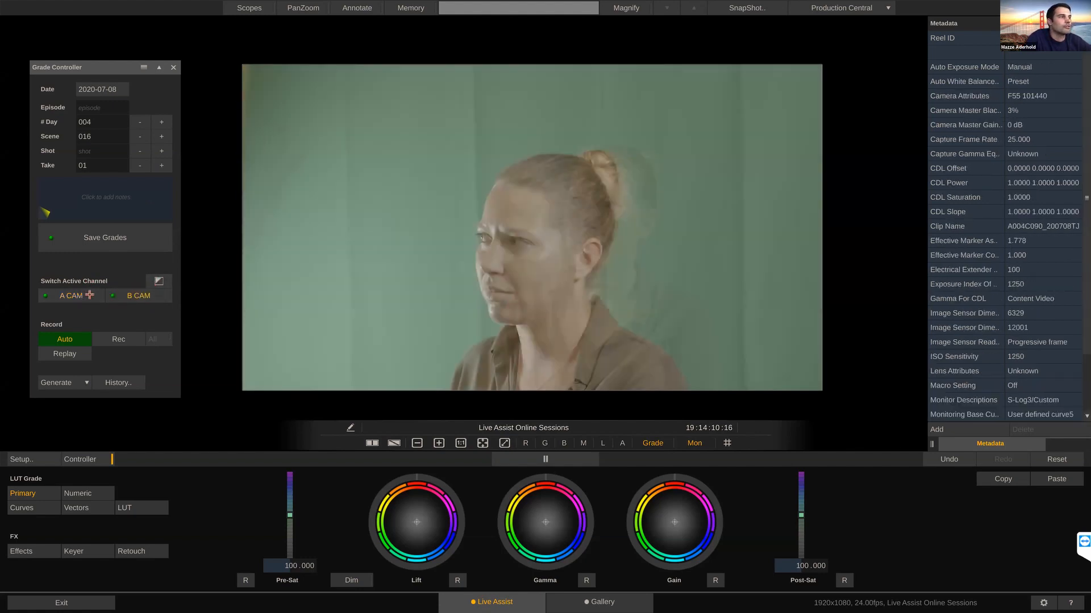
pyautogui.click(83, 293)
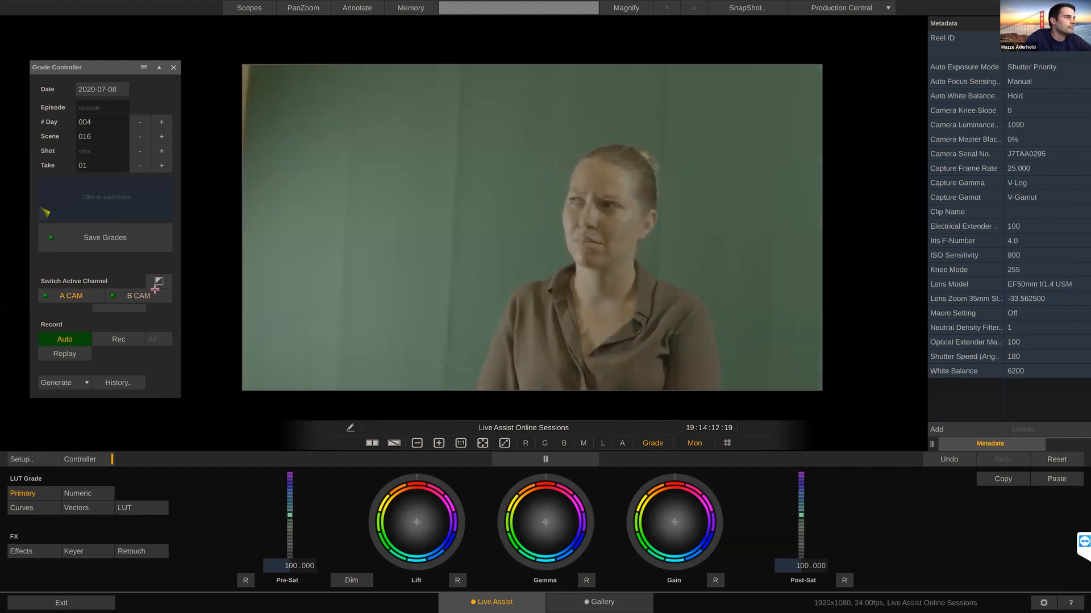
# Step: Set the transition used when switching channels back to Cut
pyautogui.click(159, 281)
pyautogui.click(210, 305)
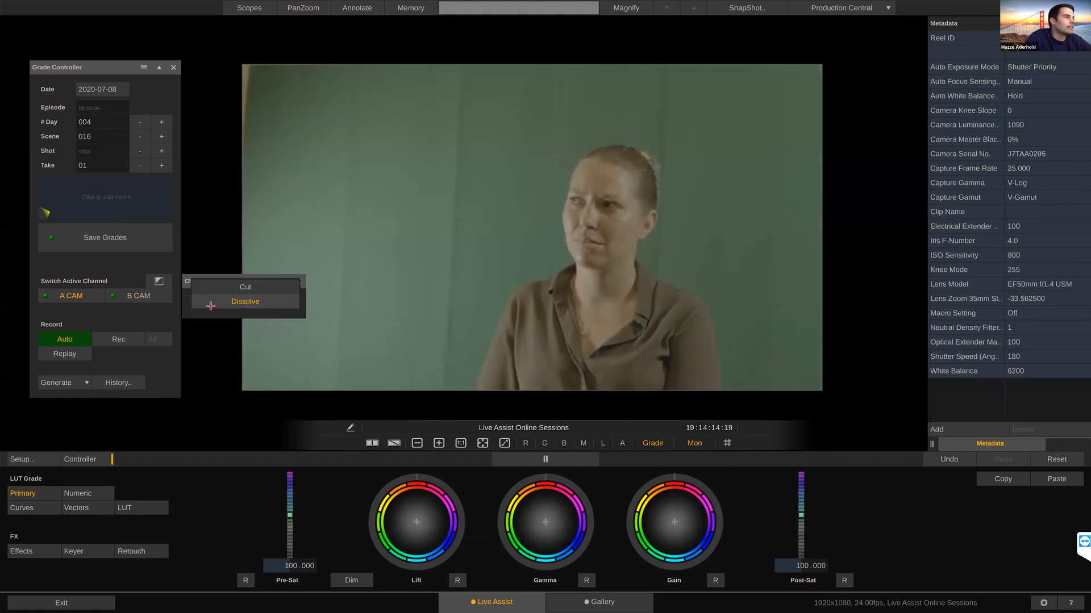
pyautogui.click(224, 289)
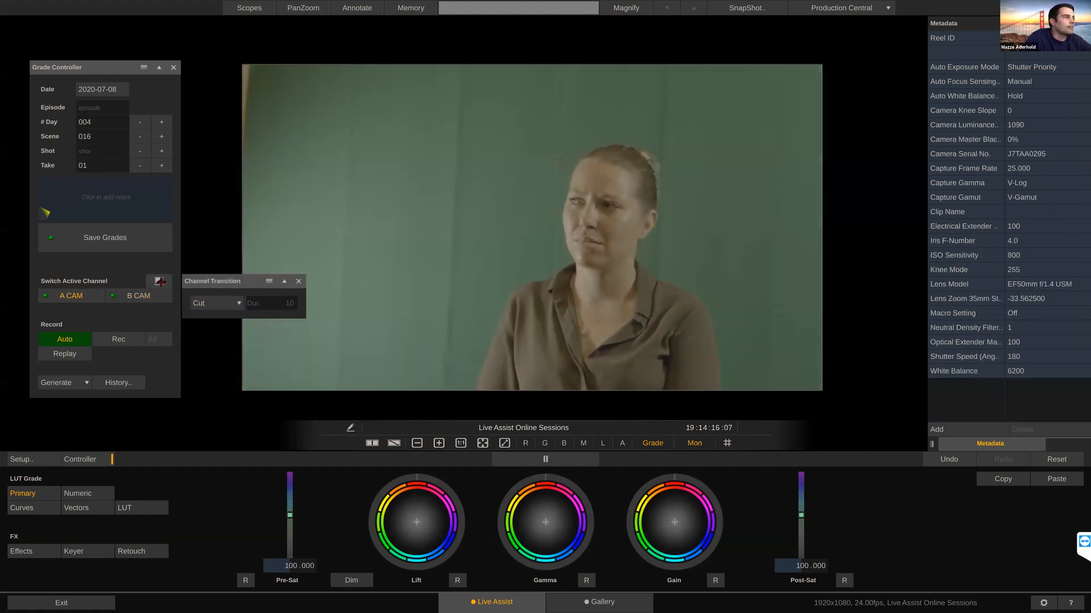
pyautogui.click(159, 281)
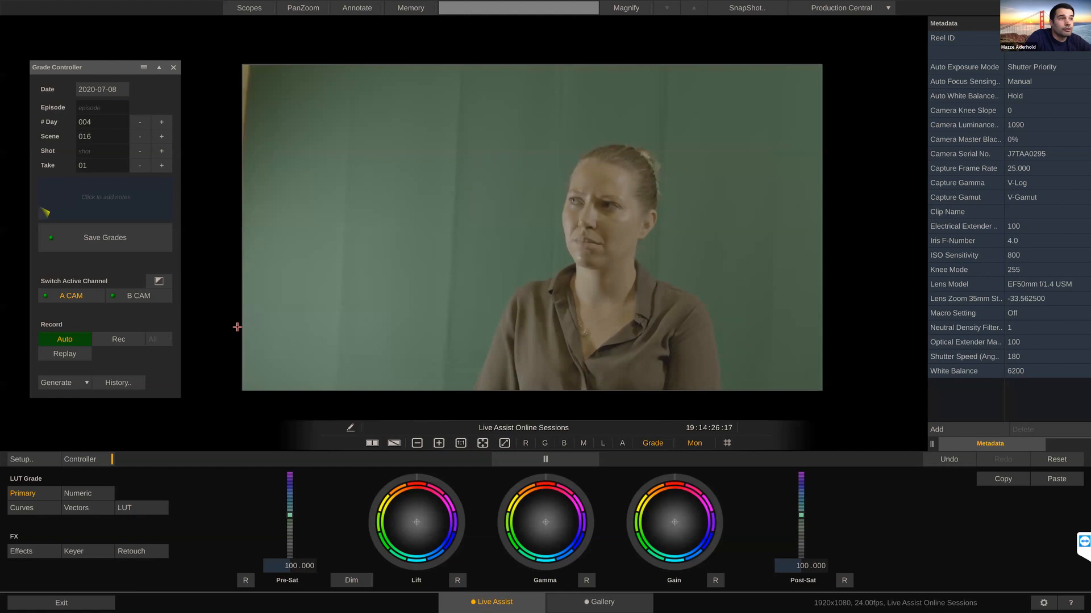
# Step: Switch to dual view showing A CAM beside B CAM, reposition the Grade Controller and hide the metadata display
pyautogui.press('d')
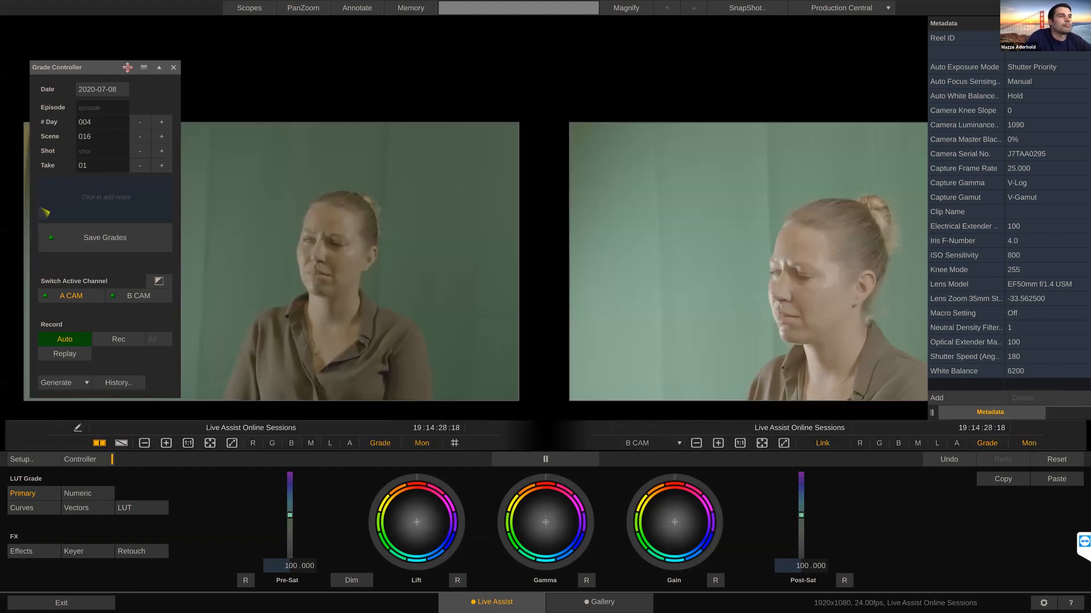
pyautogui.moveTo(116, 67); pyautogui.dragTo(107, 55)
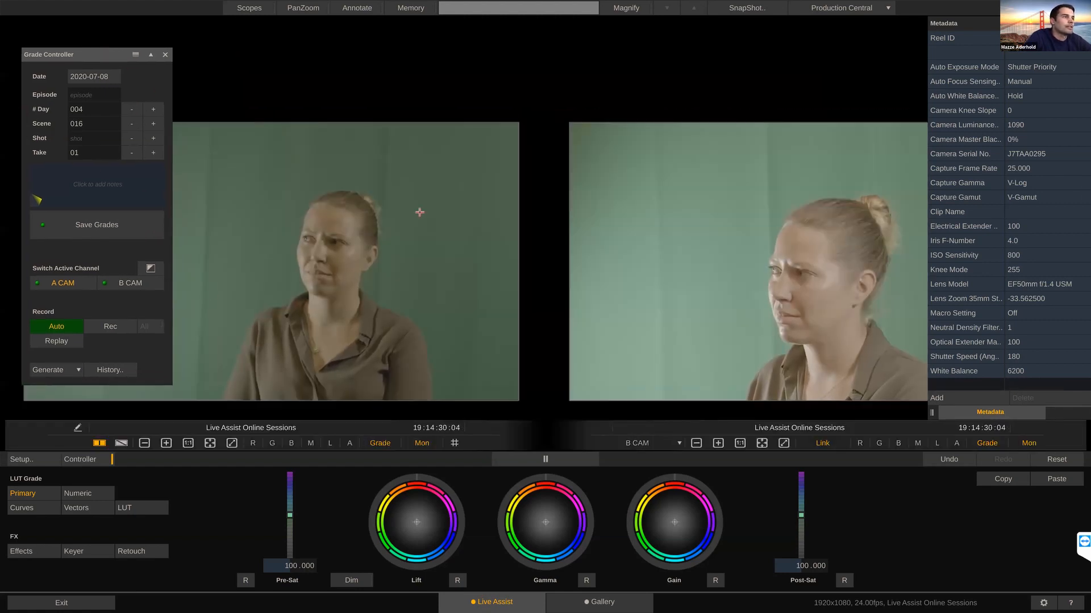
pyautogui.click(1084, 323)
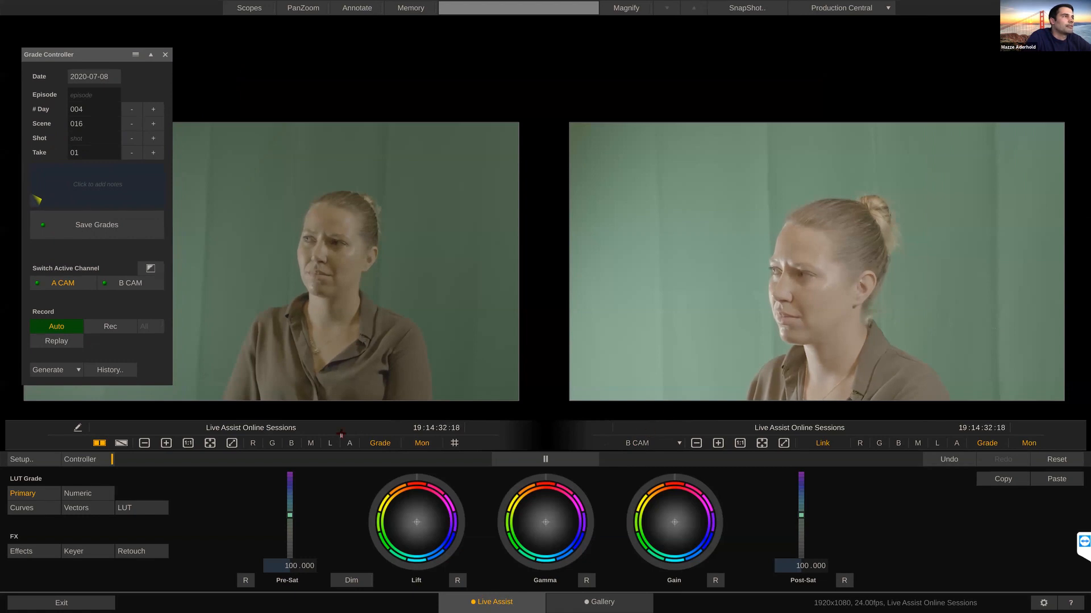
# Step: Set the source of the dual view's second image to Video Wall
pyautogui.click(679, 444)
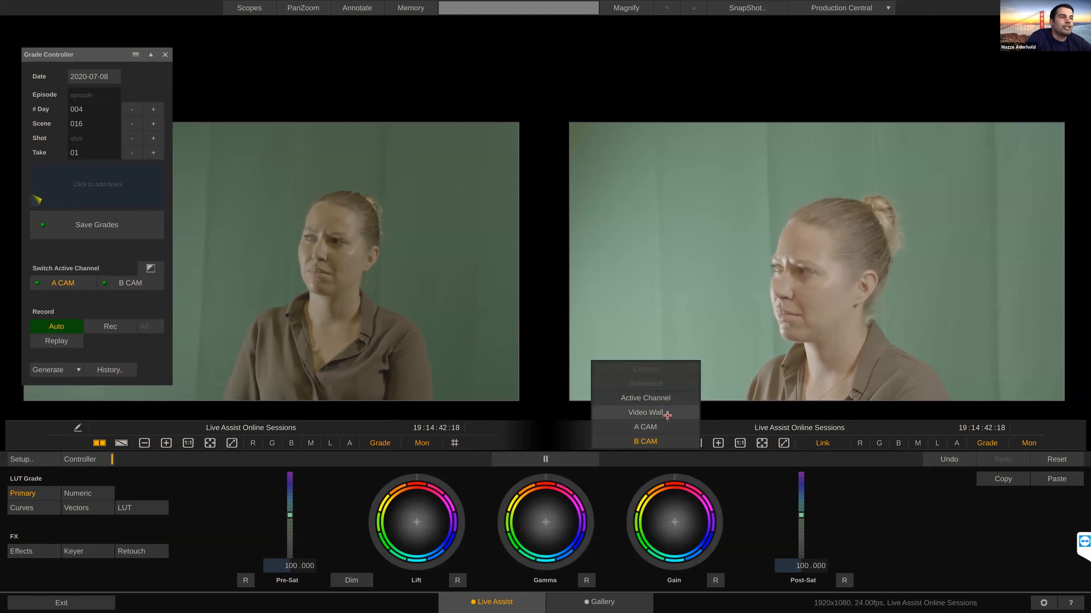
pyautogui.click(667, 414)
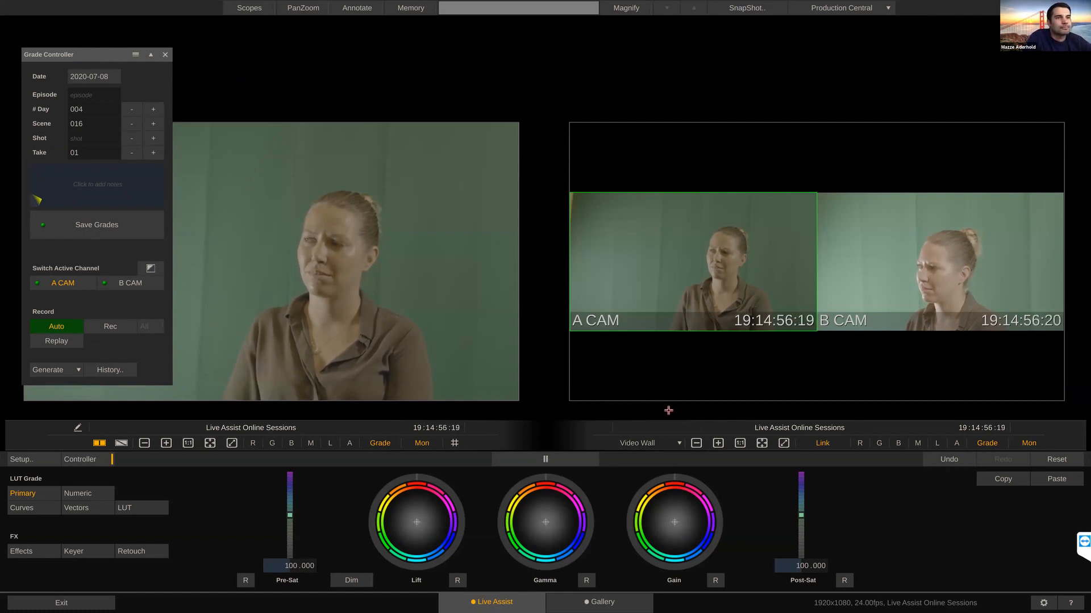
# Step: Set the dual view's second image source to B CAM and compare it with A CAM in a diagonal wipe at about 133°
pyautogui.click(679, 442)
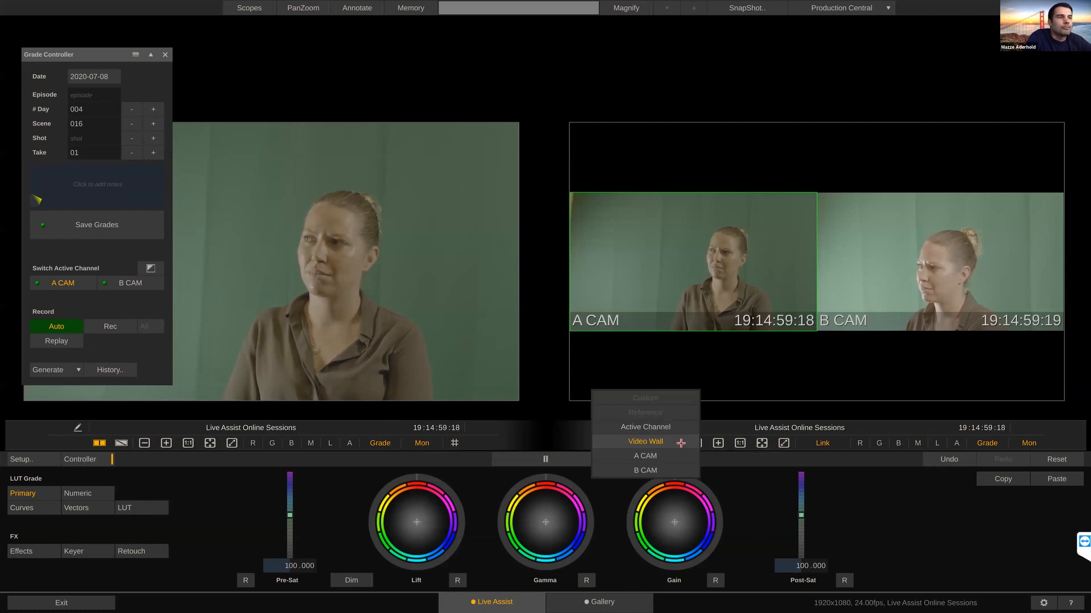
pyautogui.click(667, 471)
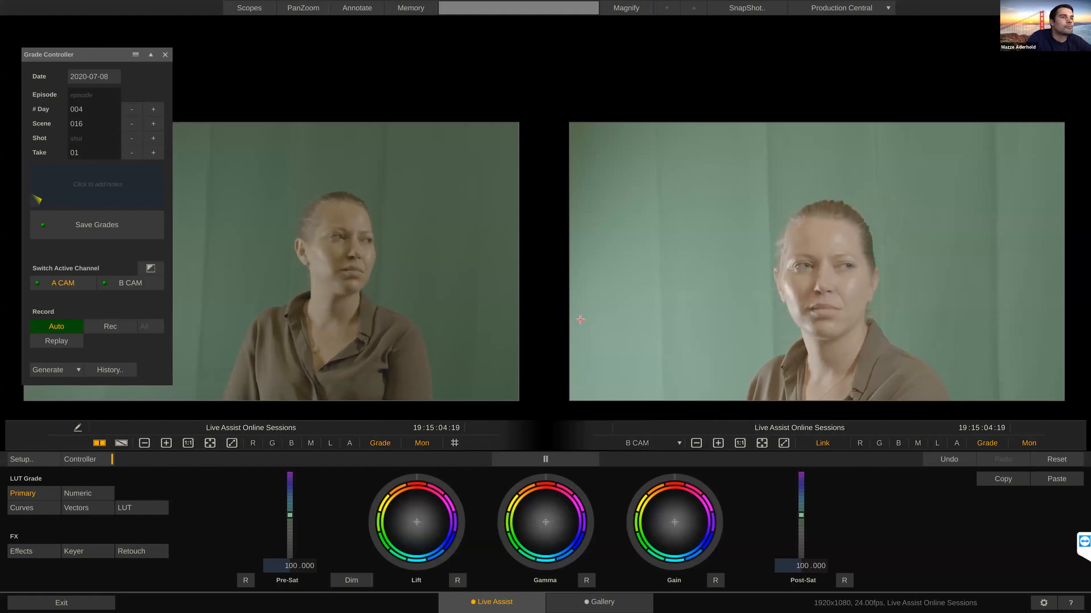
pyautogui.press('w')
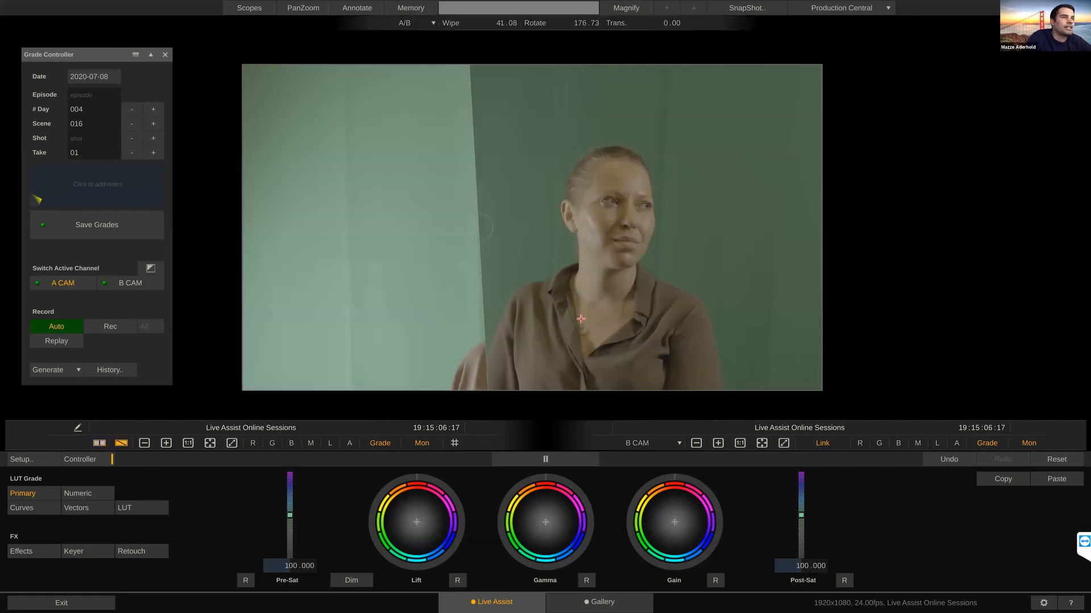
pyautogui.moveTo(513, 226); pyautogui.dragTo(530, 245)
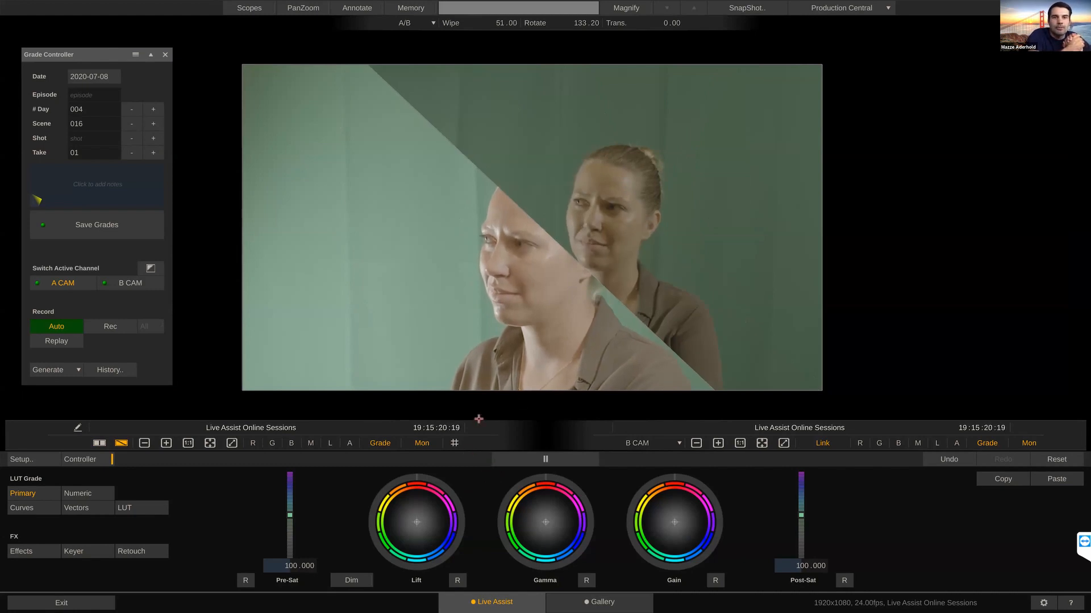
pyautogui.press('w')
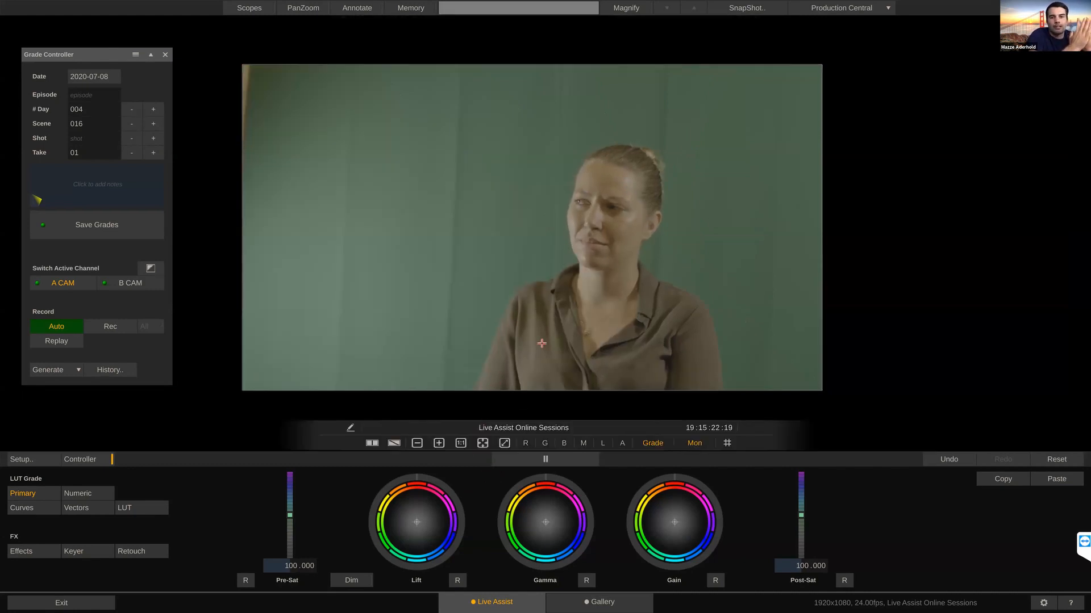
# Step: Open Production Central's Live Stream settings and select Custom as the streaming service
pyautogui.click(888, 8)
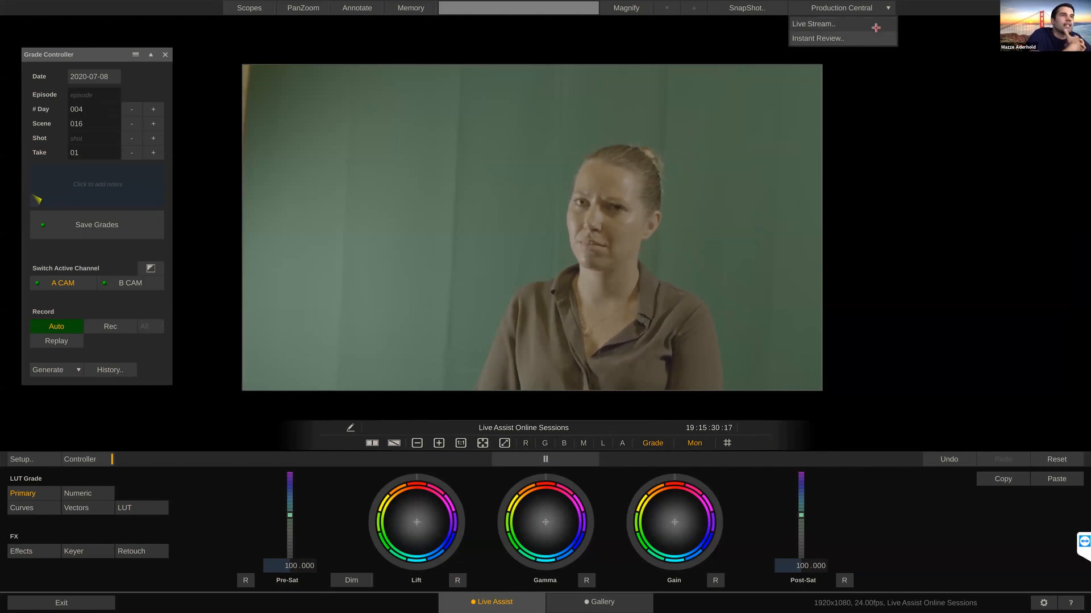
pyautogui.click(874, 26)
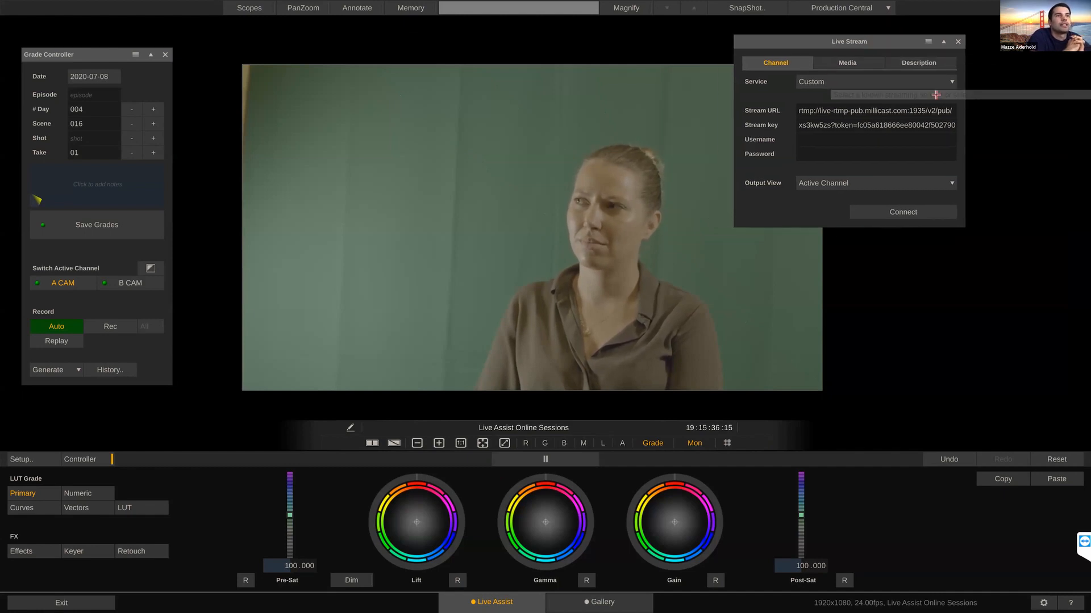
pyautogui.click(955, 83)
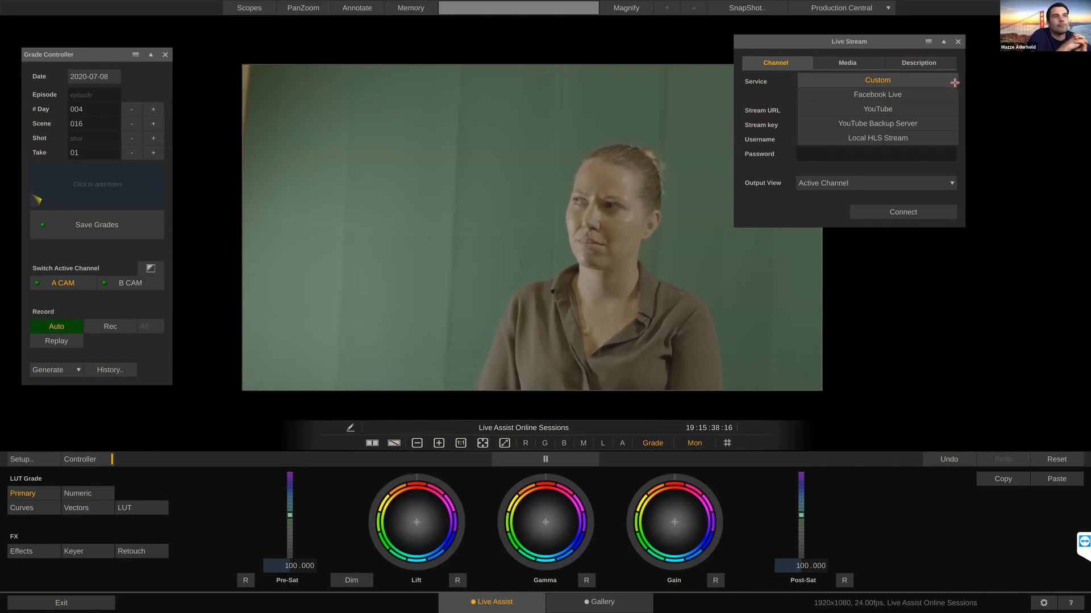
pyautogui.click(864, 78)
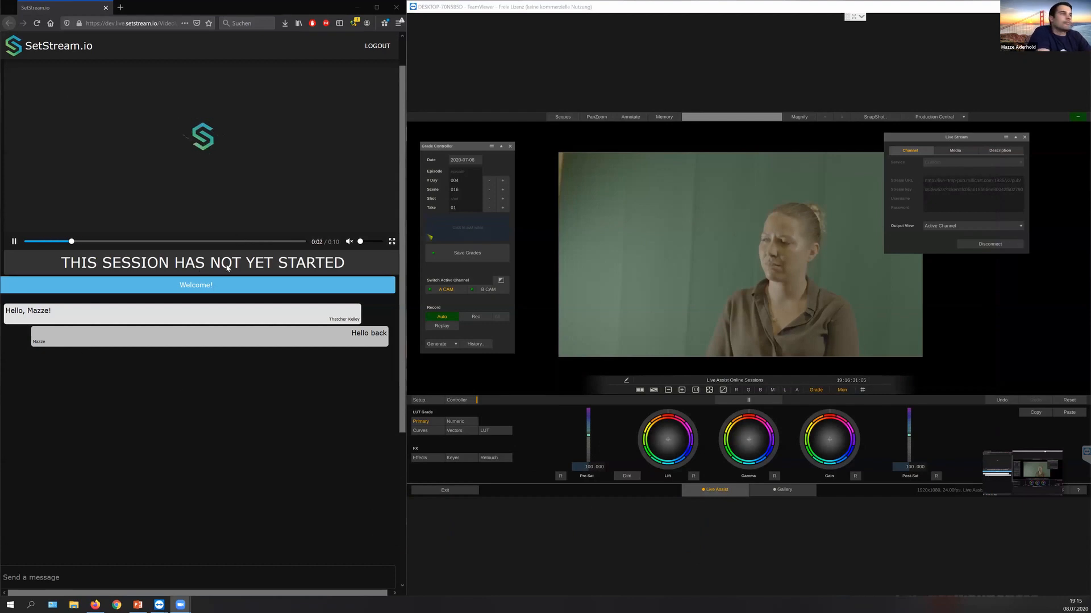
# Step: Switch to the SetStream.io session page in the browser, reload it and play the live stream
pyautogui.click(36, 24)
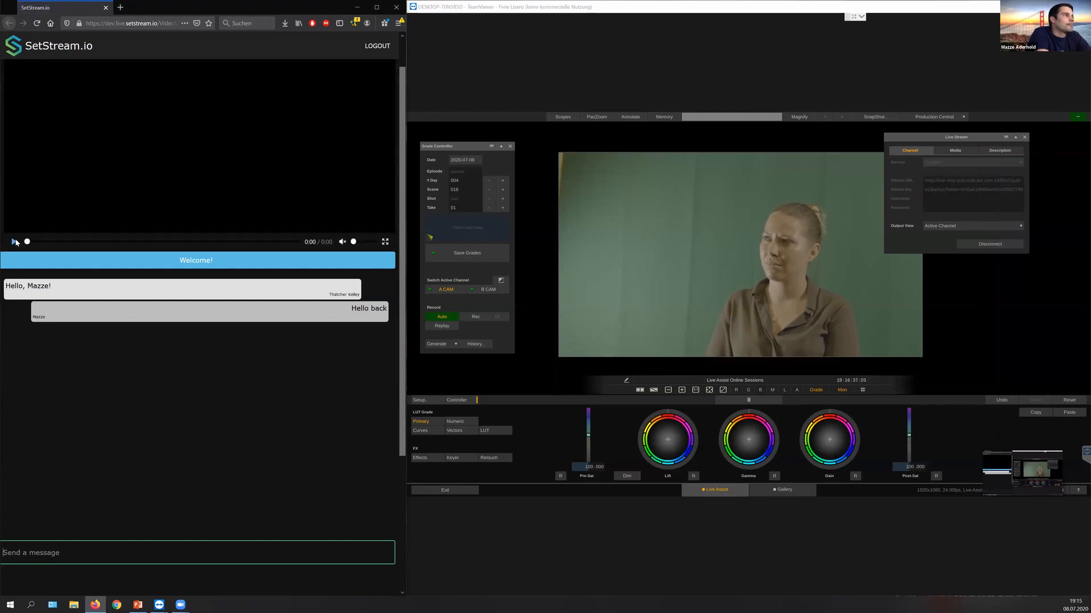
pyautogui.click(15, 244)
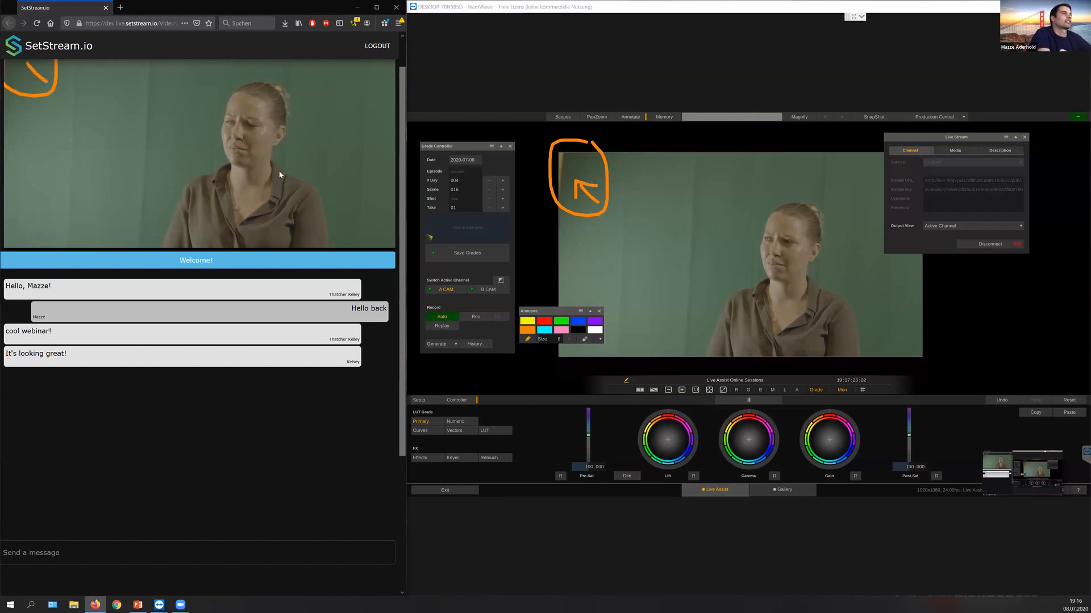
pyautogui.scroll(1, 274, 190)
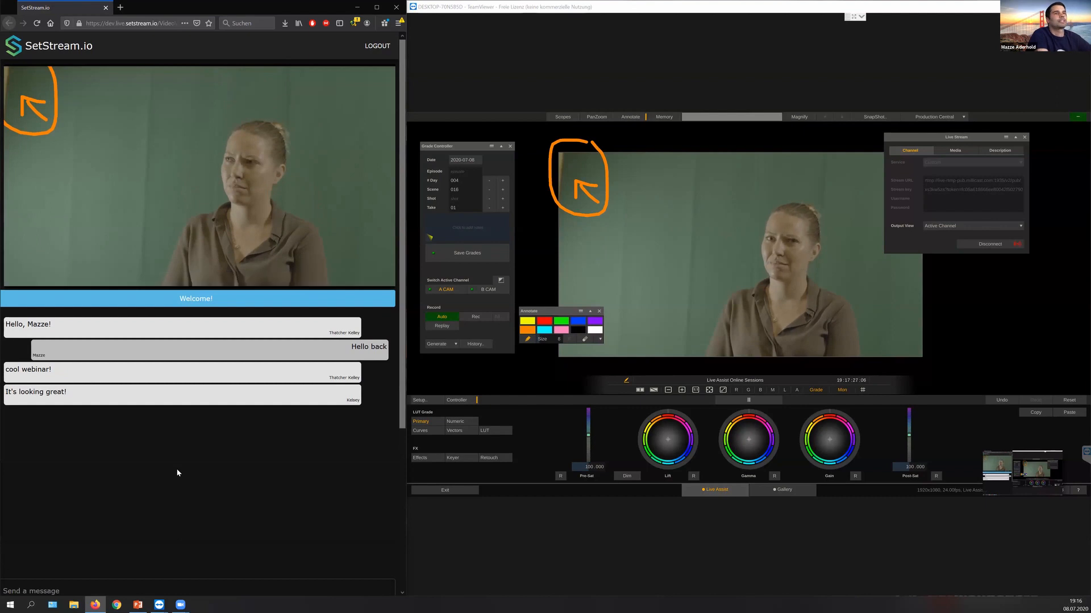
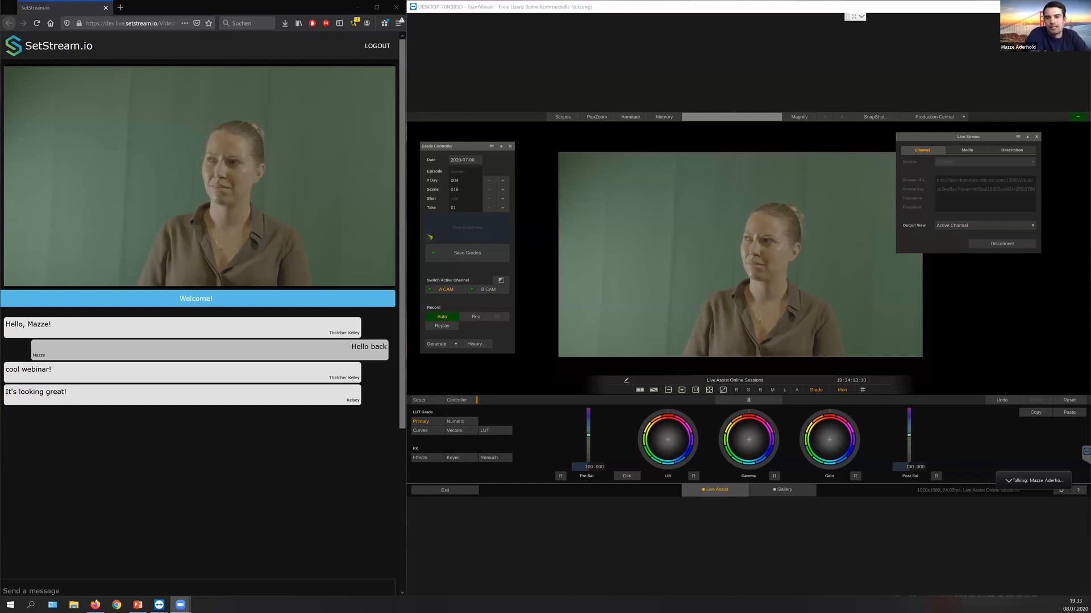
# Step: Switch the live stream's output view to Videowall and back to Active Channel
pyautogui.moveTo(1000, 137); pyautogui.dragTo(1015, 136)
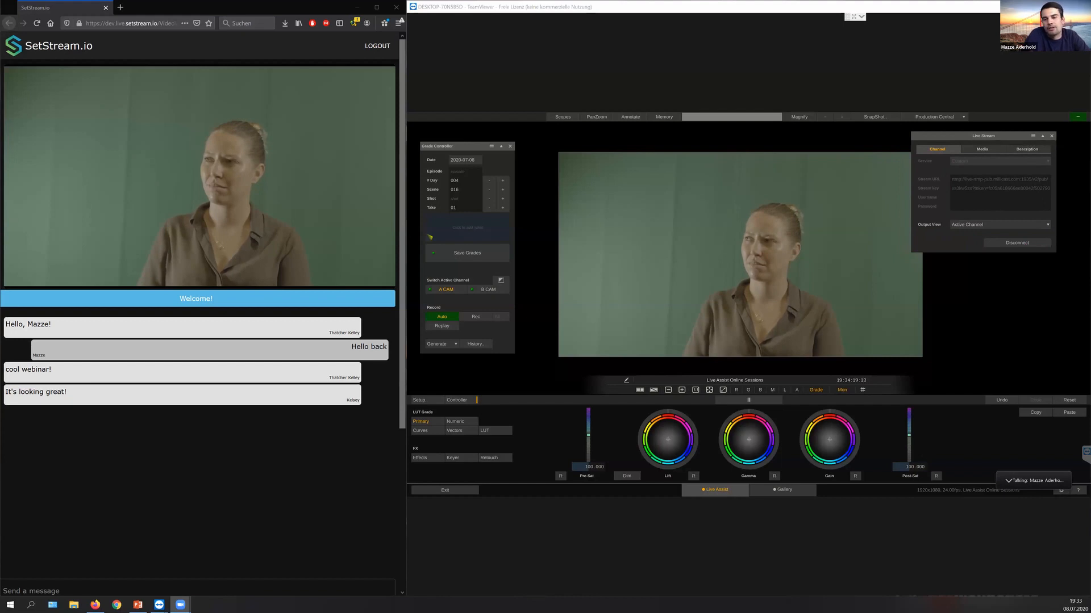
pyautogui.click(1002, 225)
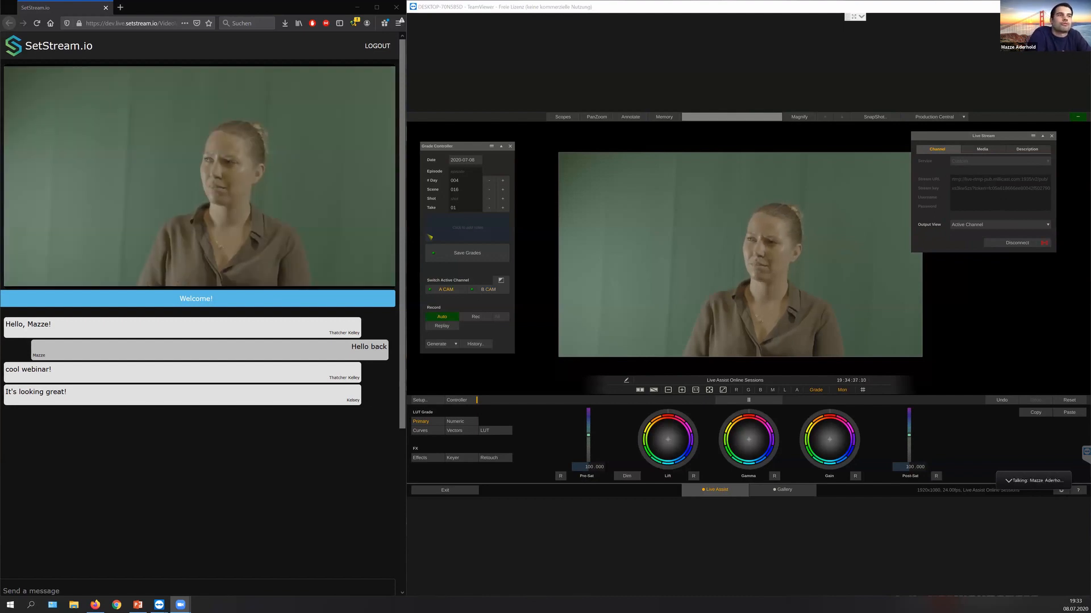
pyautogui.click(1001, 225)
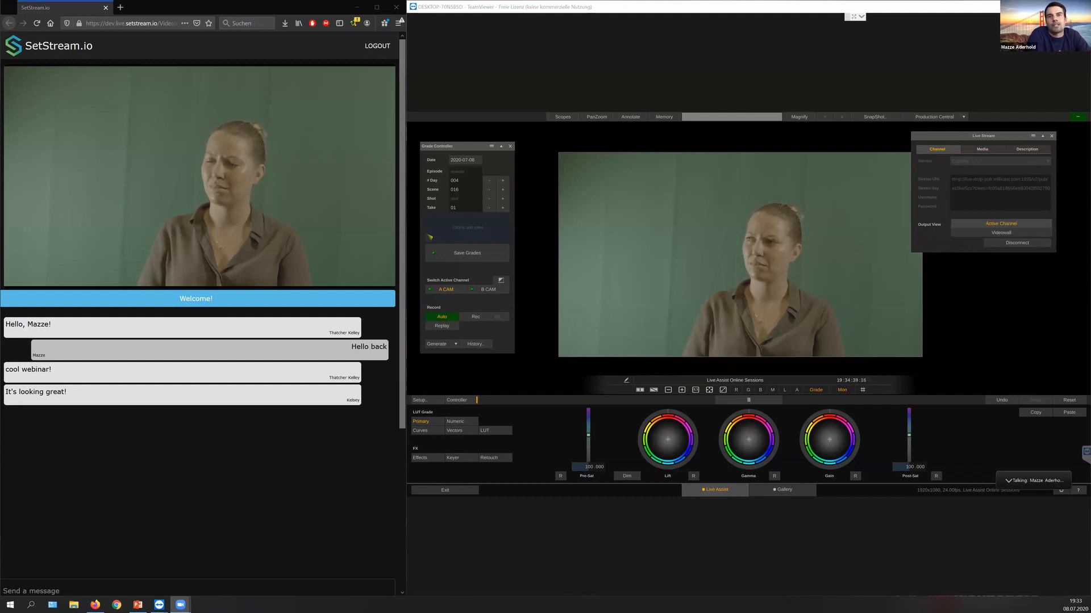
pyautogui.click(1001, 232)
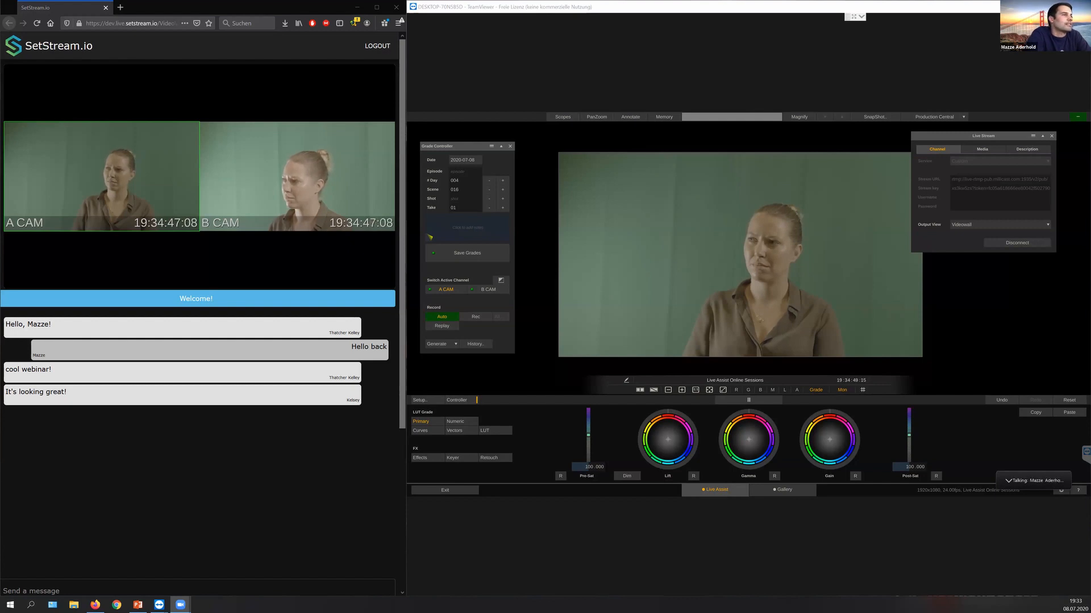
pyautogui.click(1000, 225)
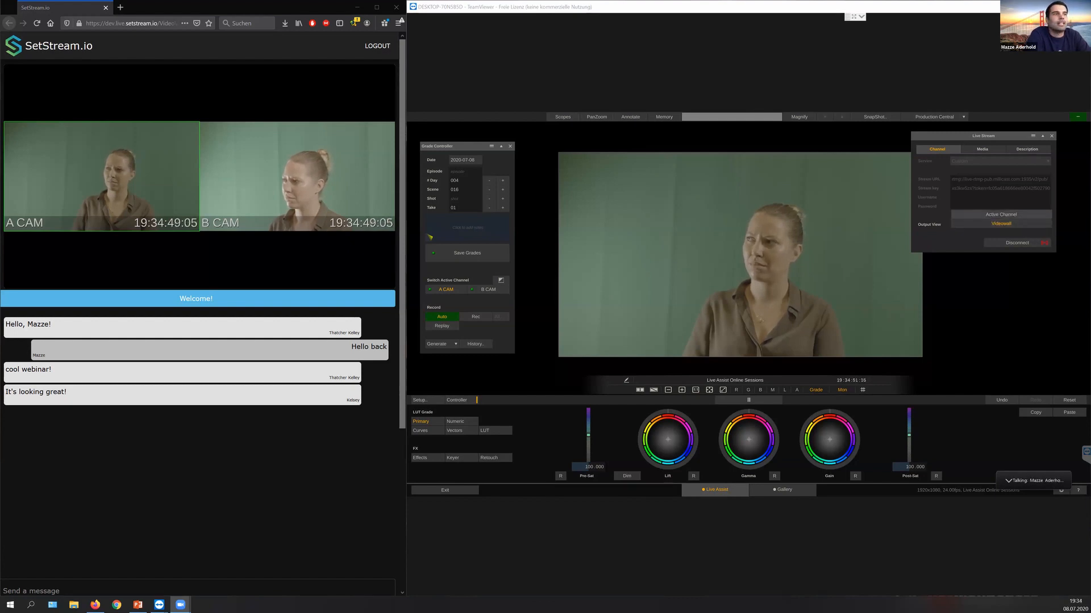
pyautogui.click(1000, 214)
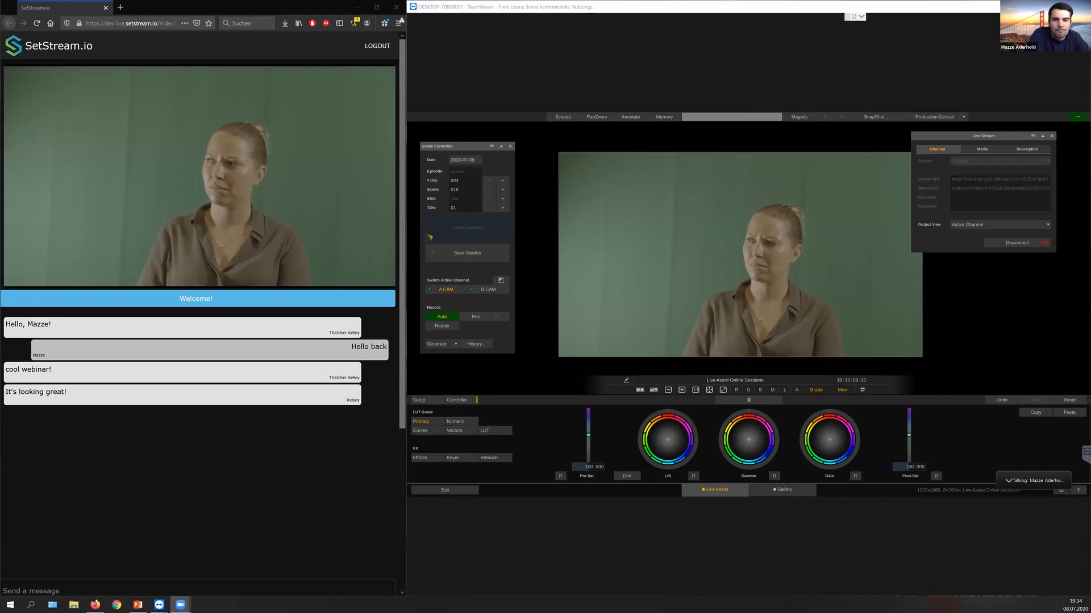
# Step: Grade A CAM with a master gamma of 1.145 and post-color saturation of 118.869, and slightly fine-tune its master and Hue-Sat curves
pyautogui.click(455, 422)
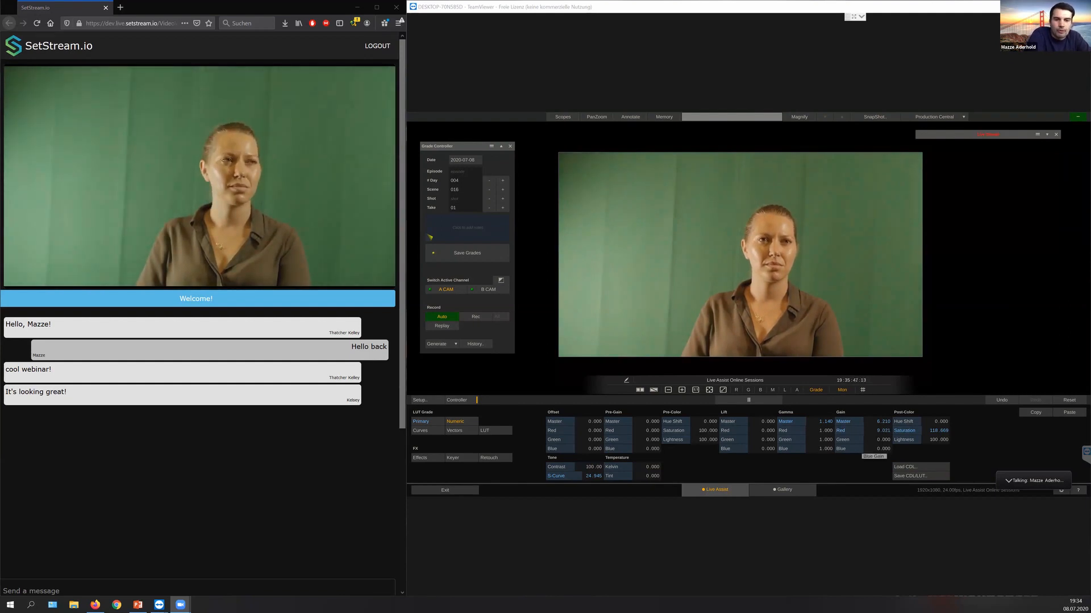
pyautogui.click(421, 430)
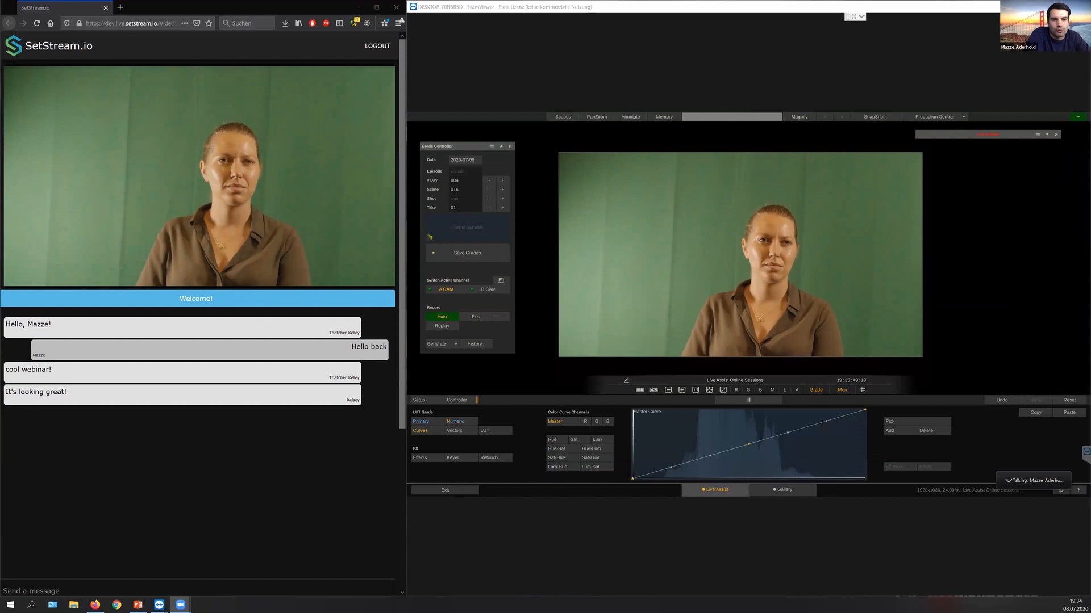
pyautogui.moveTo(749, 445); pyautogui.dragTo(752, 444)
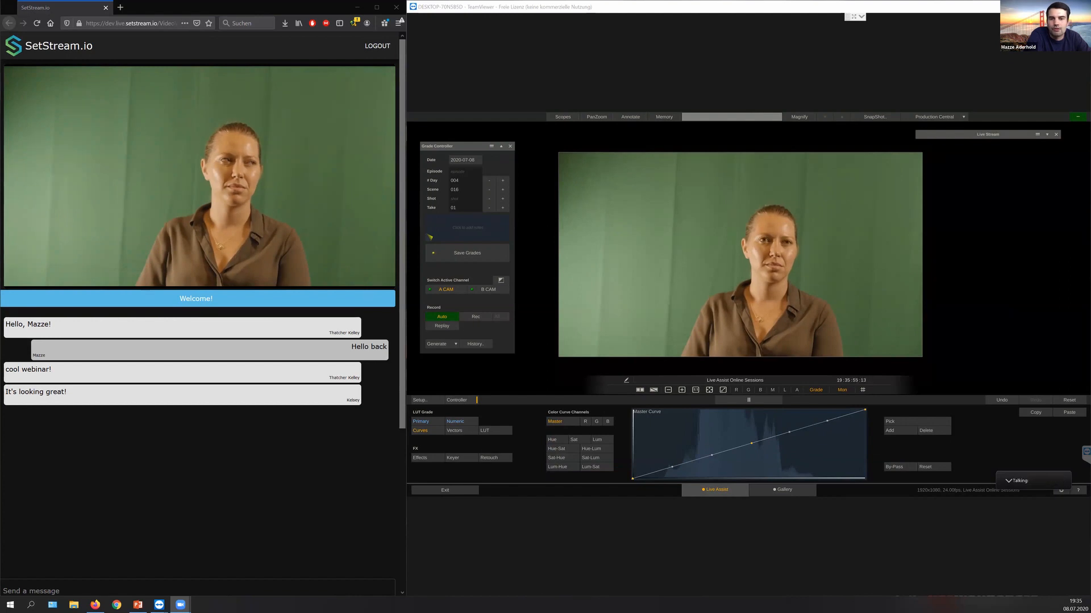
pyautogui.click(556, 449)
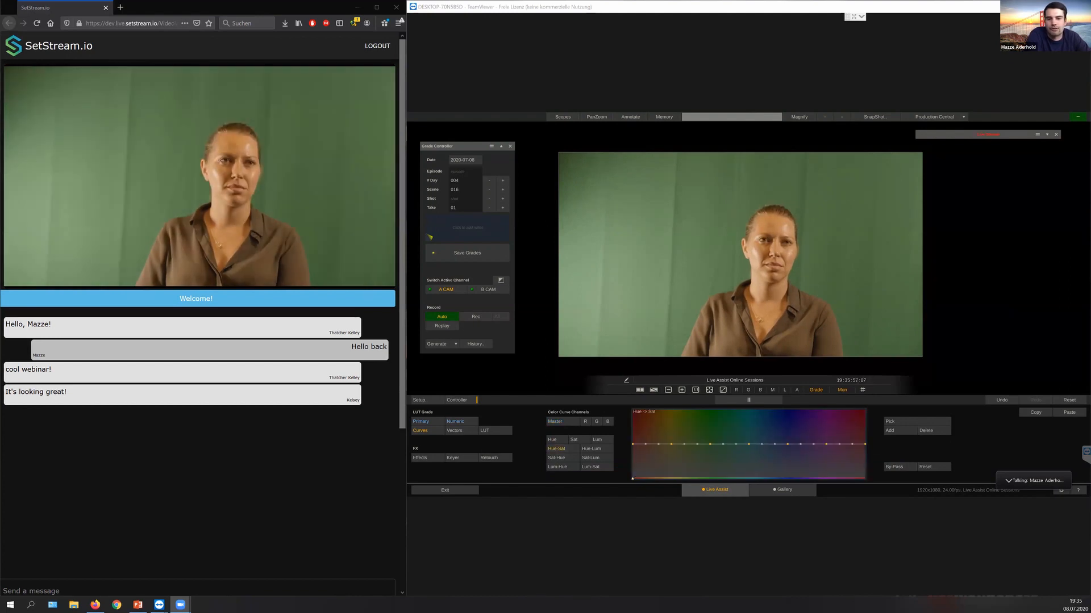
pyautogui.moveTo(710, 445)
pyautogui.mouseDown()
pyautogui.moveTo(710, 454)
pyautogui.moveTo(709, 444)
pyautogui.mouseUp()
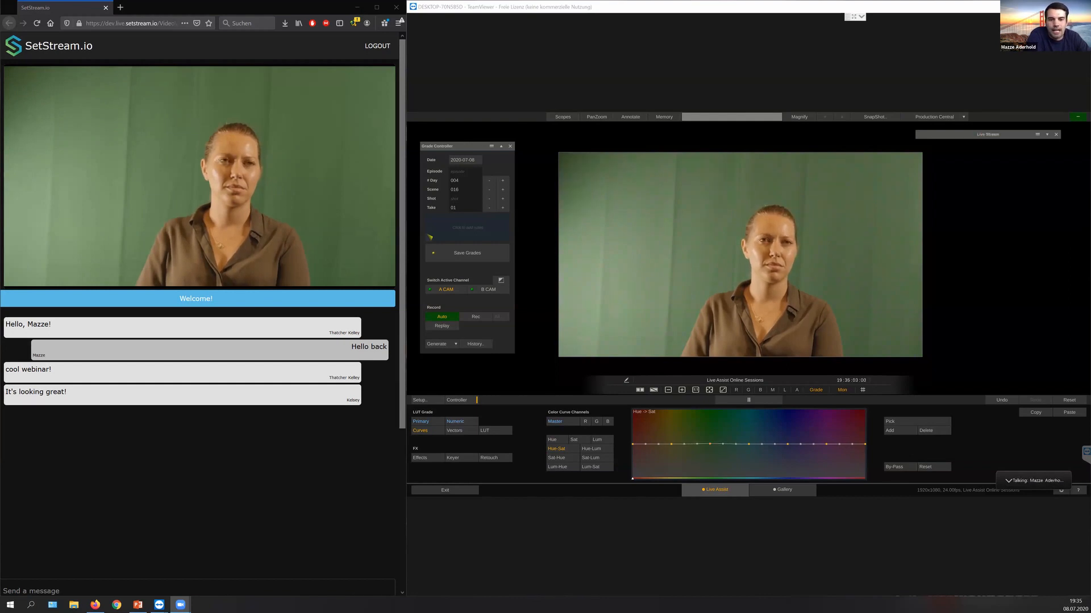
# Step: Nudge a yellow-green point on A CAM's Hue-Sat vector grid and open the grading LUT settings
pyautogui.click(469, 431)
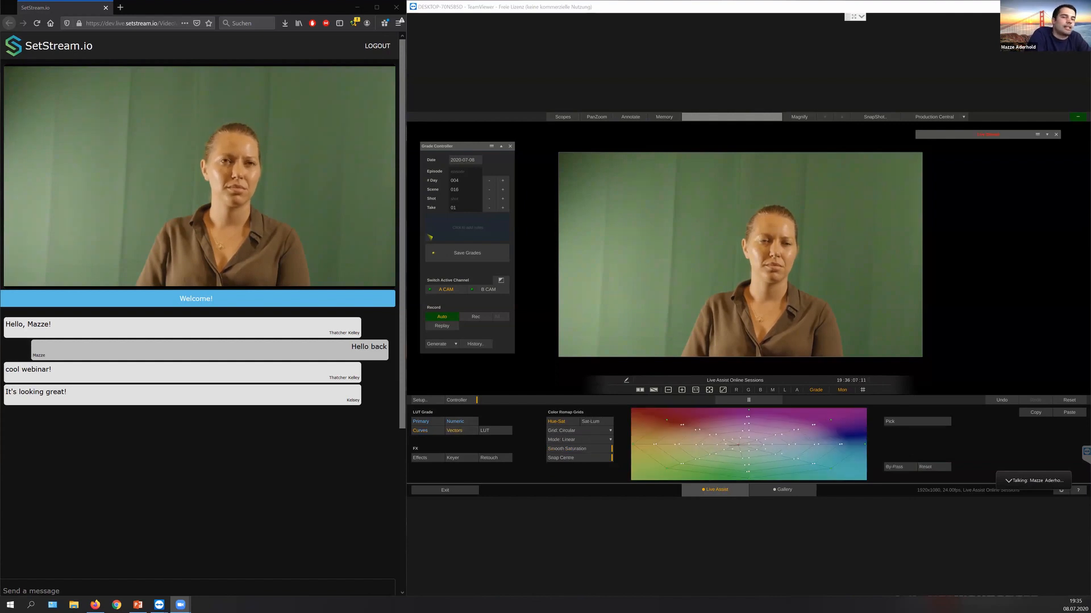
pyautogui.moveTo(748, 444)
pyautogui.mouseDown()
pyautogui.moveTo(742, 454)
pyautogui.moveTo(749, 444)
pyautogui.mouseUp()
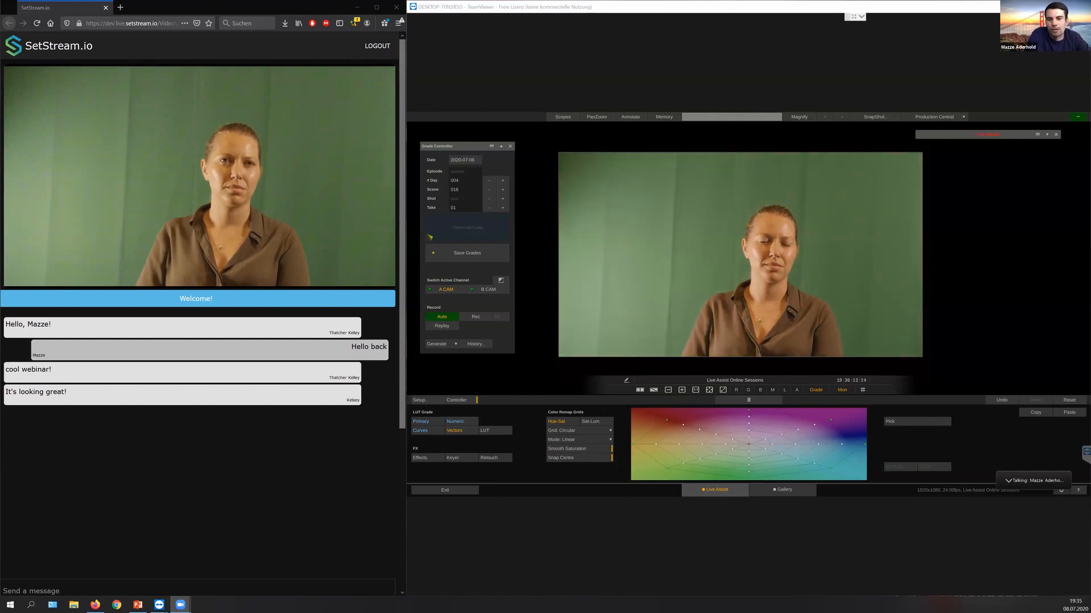
pyautogui.moveTo(666, 469)
pyautogui.mouseDown()
pyautogui.moveTo(686, 456)
pyautogui.moveTo(689, 466)
pyautogui.moveTo(669, 470)
pyautogui.mouseUp()
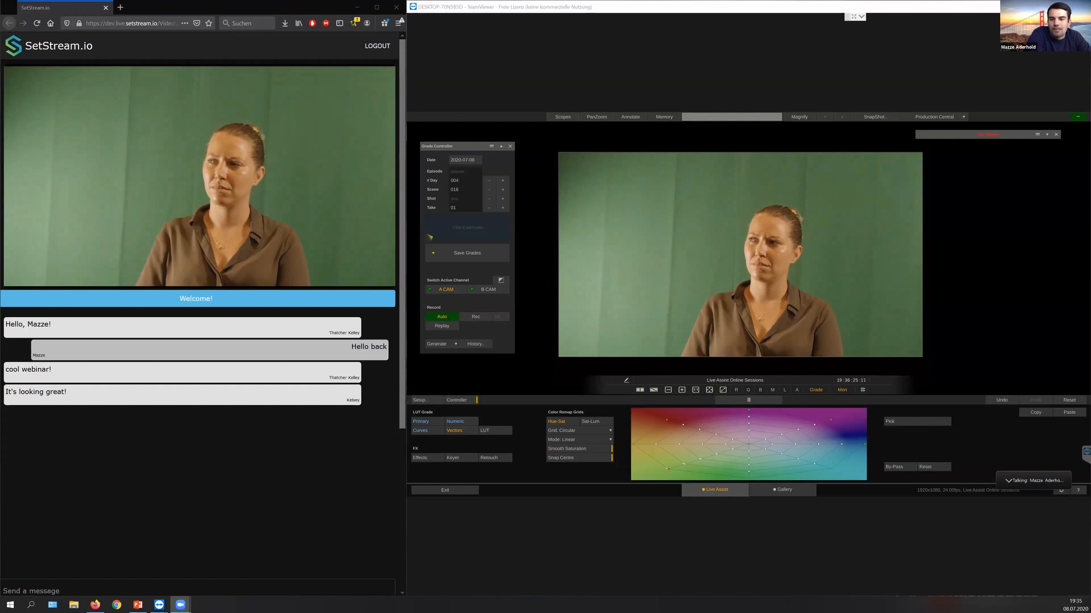
pyautogui.click(494, 431)
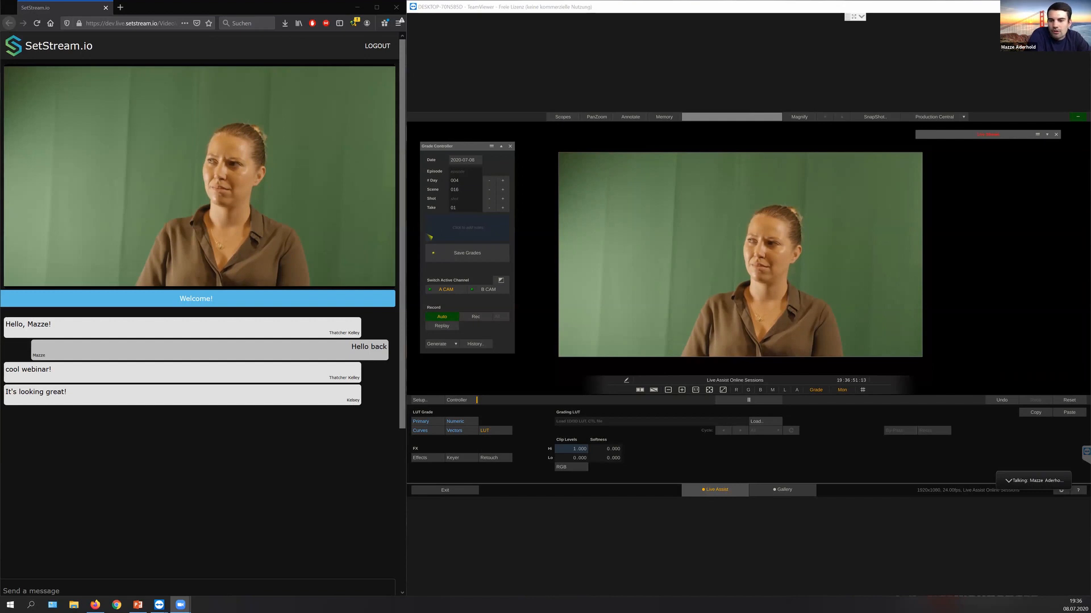
# Step: Add A CAM's current grade to the gallery looks and apply the first stored look to the camera
pyautogui.click(782, 490)
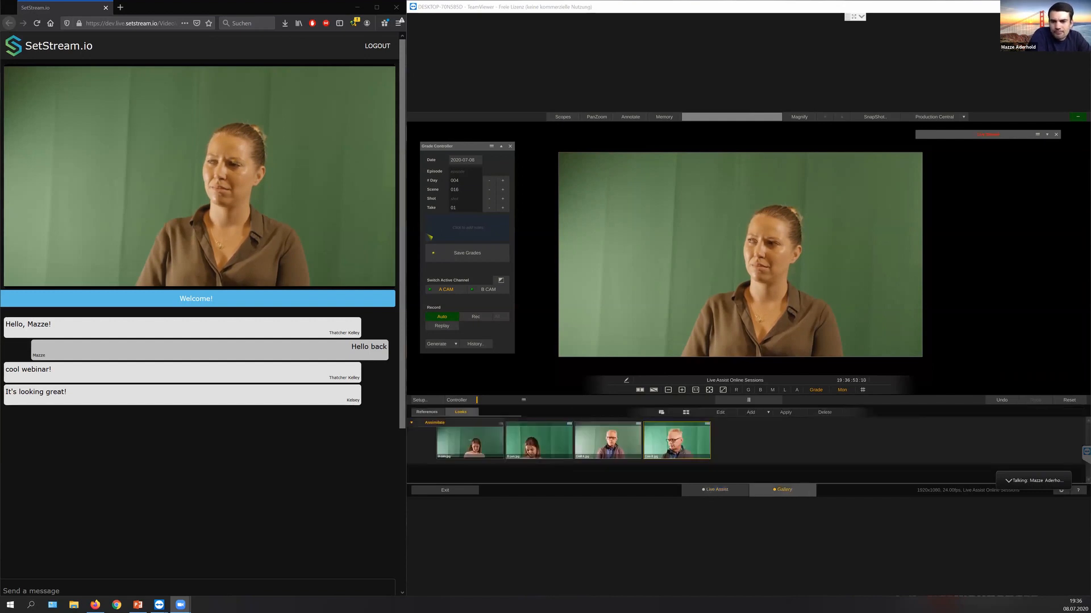
pyautogui.click(470, 441)
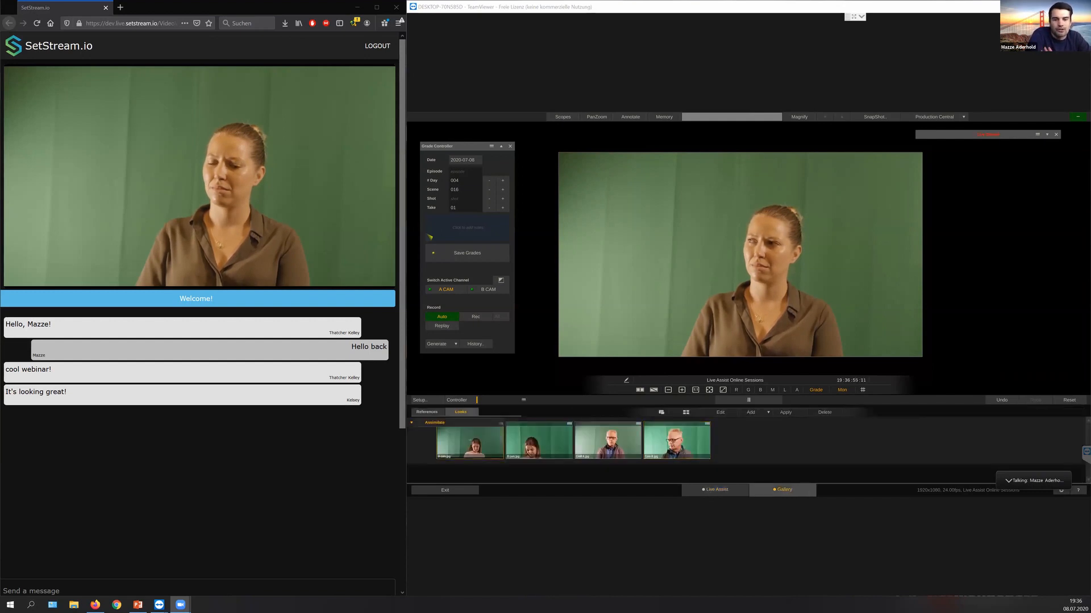
pyautogui.click(751, 412)
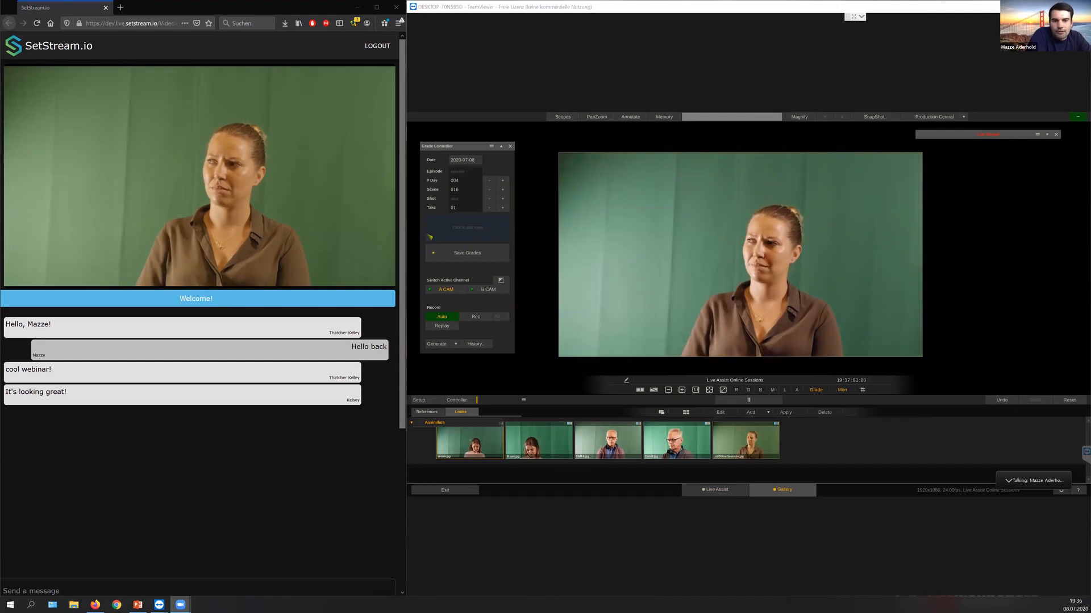
pyautogui.press('2')
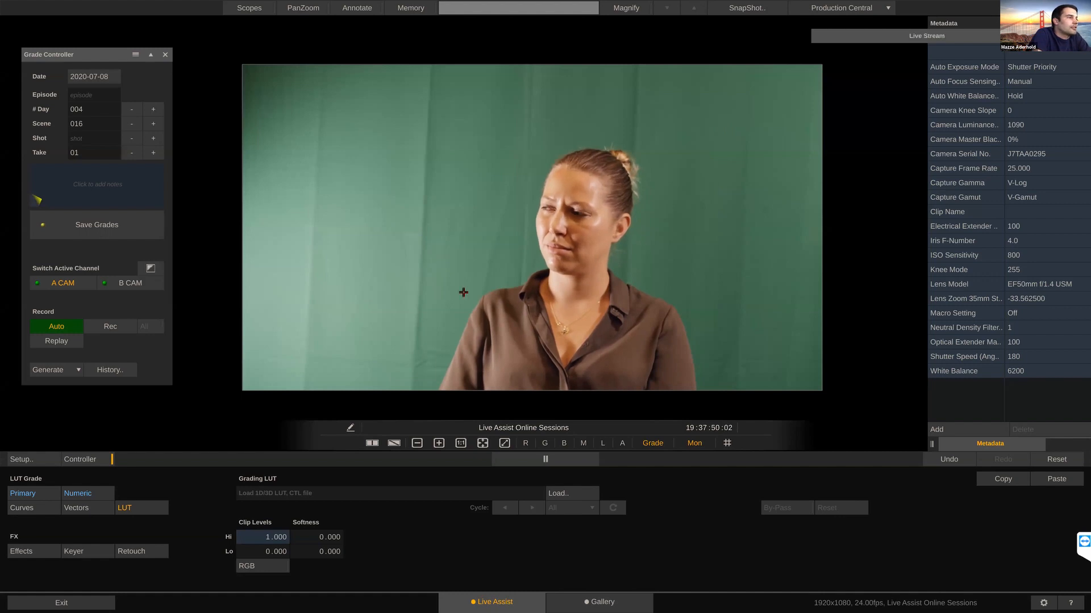
# Step: Load 3C64CF2C-779C-4018-A87B-6D48EF60CC5C.mov from D:\Media\Background videos\Stable as A CAM's chroma key background
pyautogui.click(88, 551)
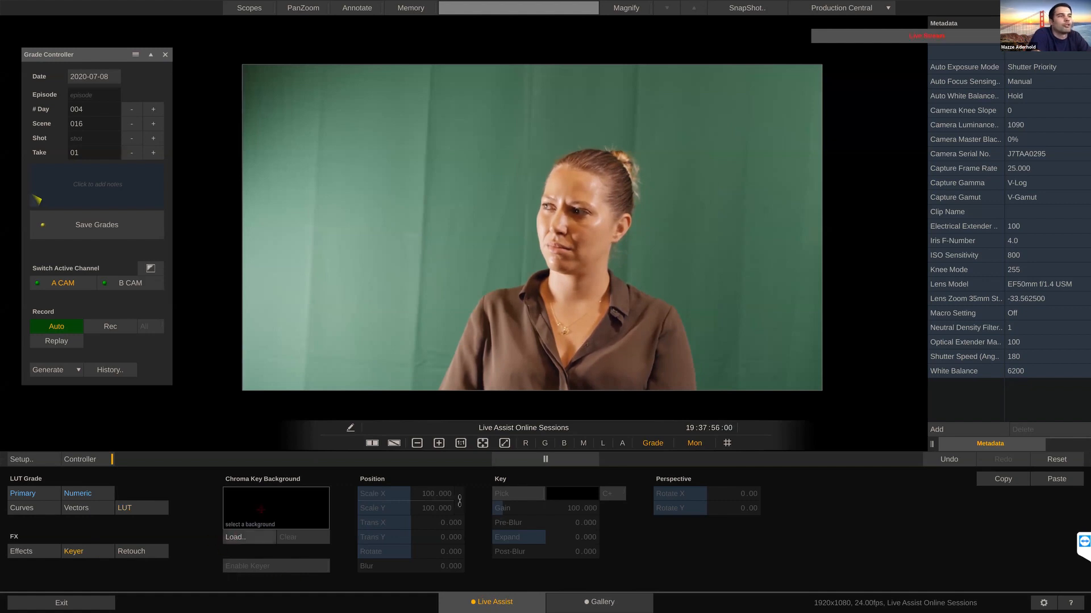
pyautogui.click(241, 537)
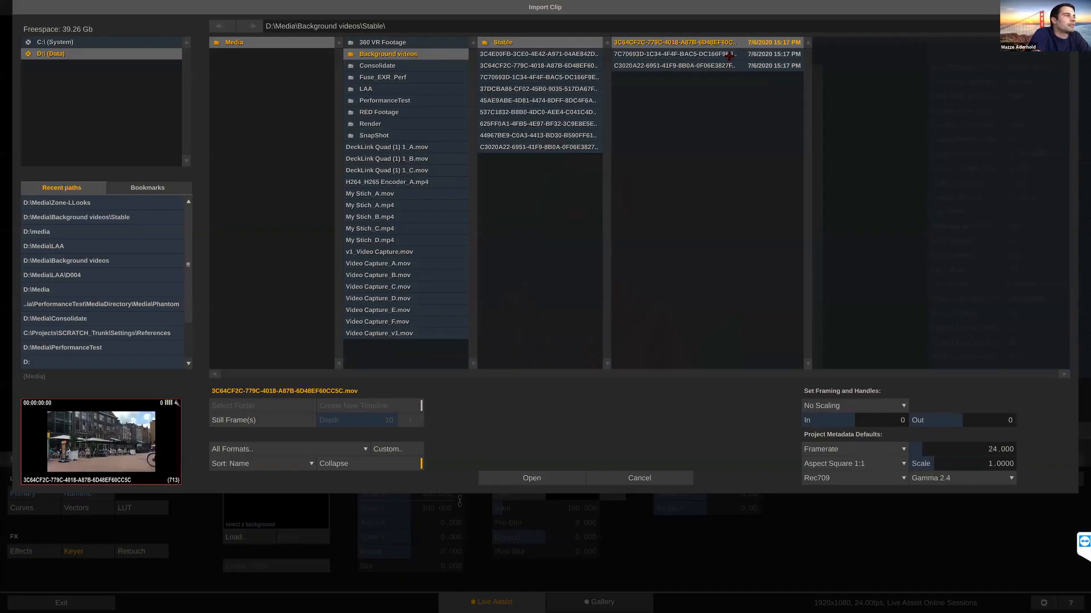
pyautogui.click(516, 477)
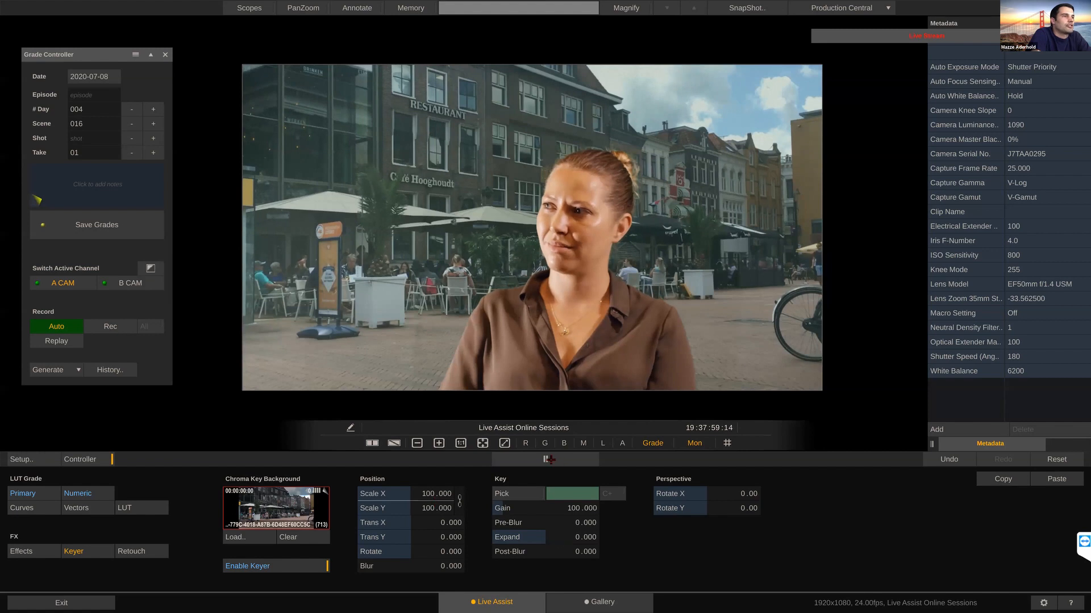
# Step: Pick A CAM's key color from the green screen, including its dark upper-left corner, and resume playback
pyautogui.click(523, 493)
pyautogui.click(473, 203)
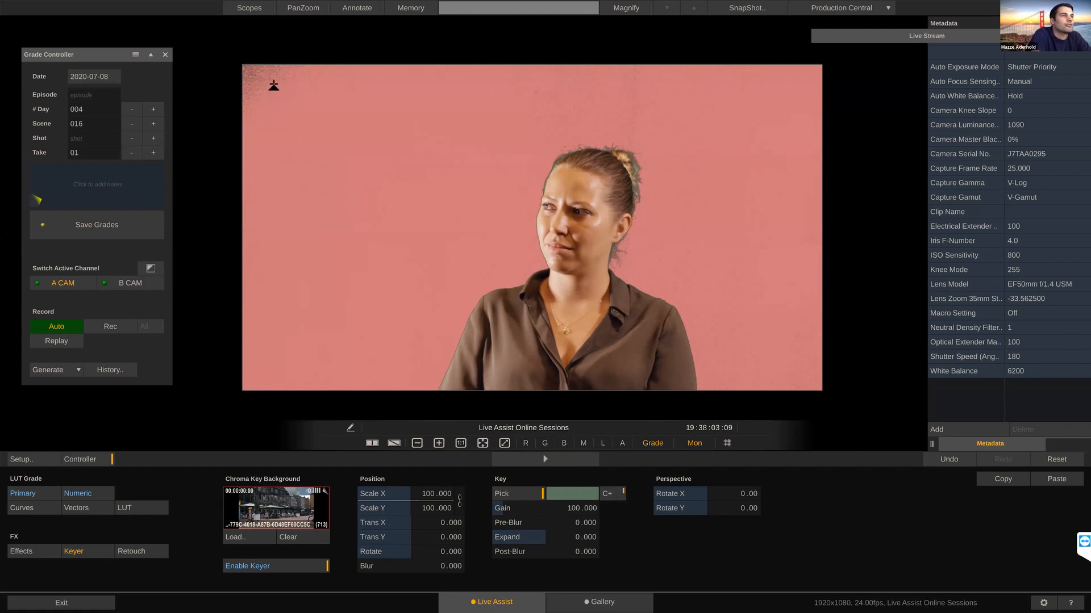
pyautogui.click(264, 81)
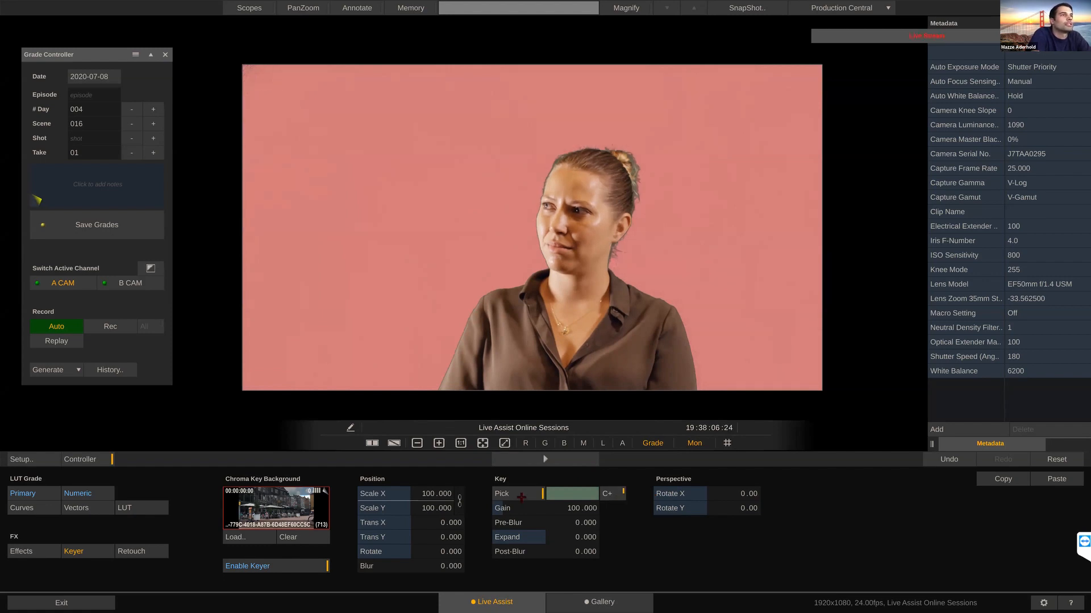
pyautogui.click(548, 461)
pyautogui.click(530, 494)
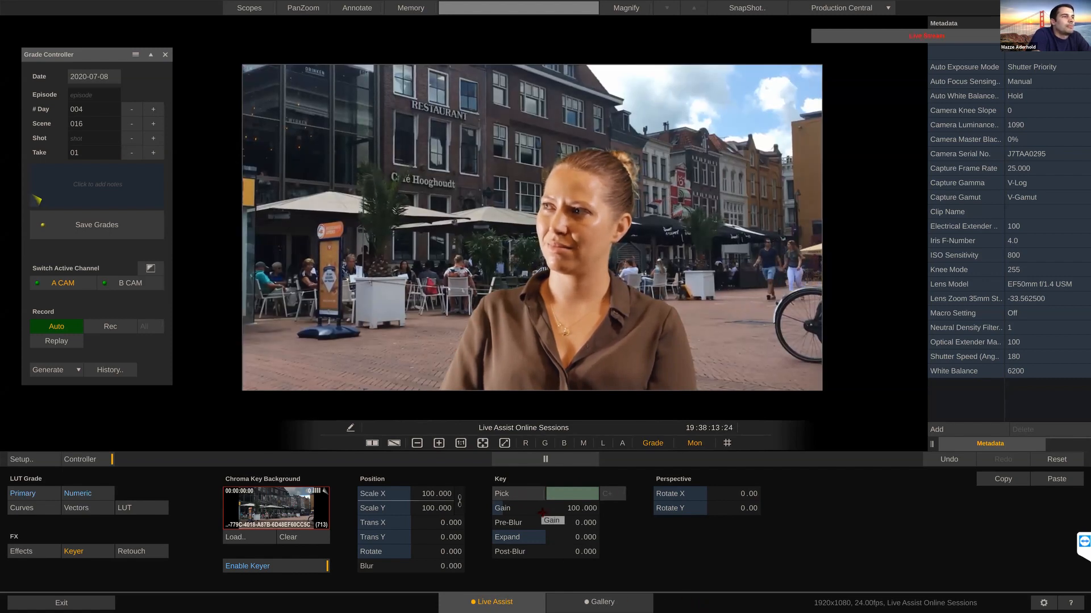
# Step: Refine A CAM's keyer with a gain of 100.802, an expand of 0.010 and a background blur of 2.551
pyautogui.moveTo(545, 510); pyautogui.dragTo(550, 510)
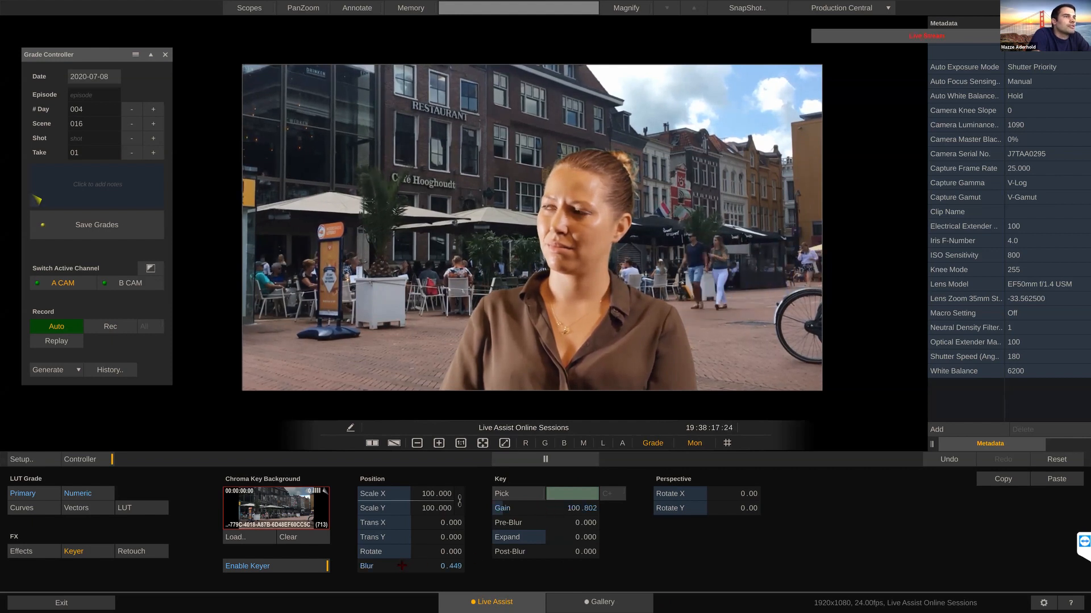
pyautogui.moveTo(403, 566); pyautogui.dragTo(407, 569)
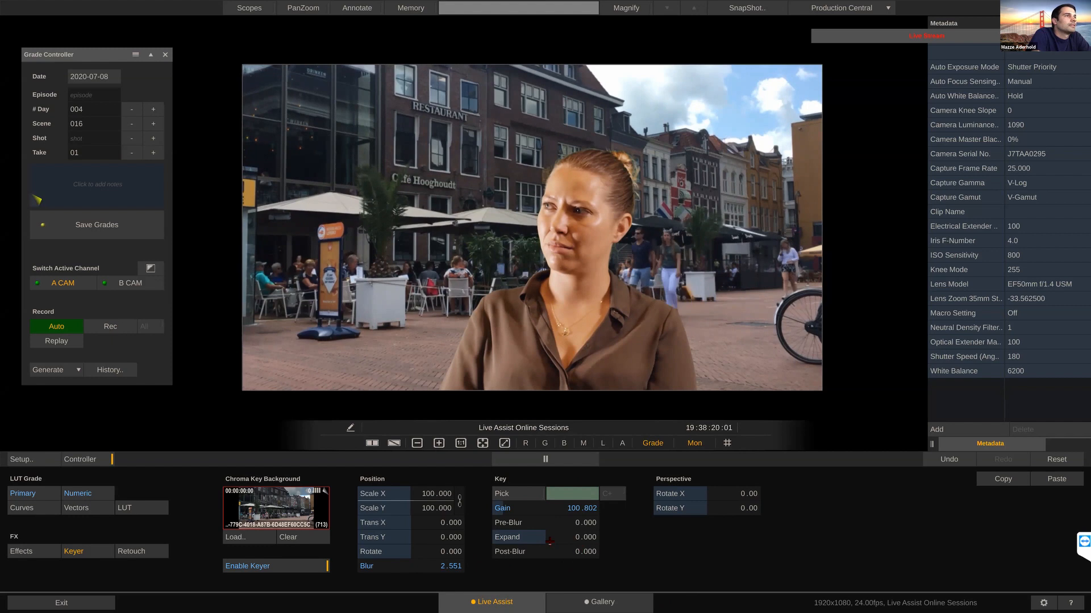
pyautogui.moveTo(543, 539); pyautogui.dragTo(483, 550)
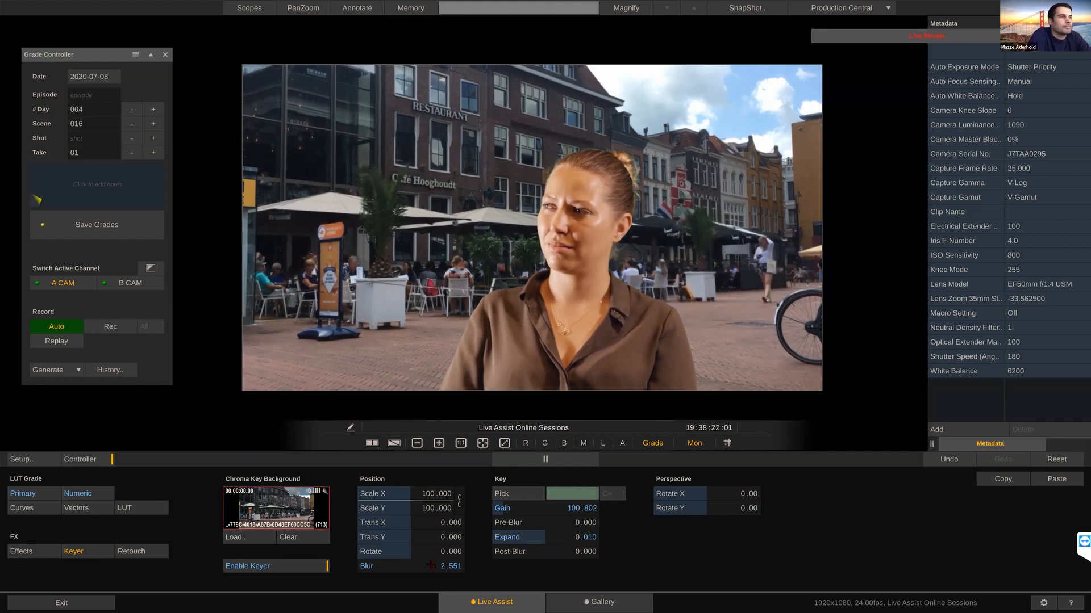
# Step: Lower the yellow-to-green saturation on A CAM's Hue-Sat curve and return to the keyer settings
pyautogui.click(34, 509)
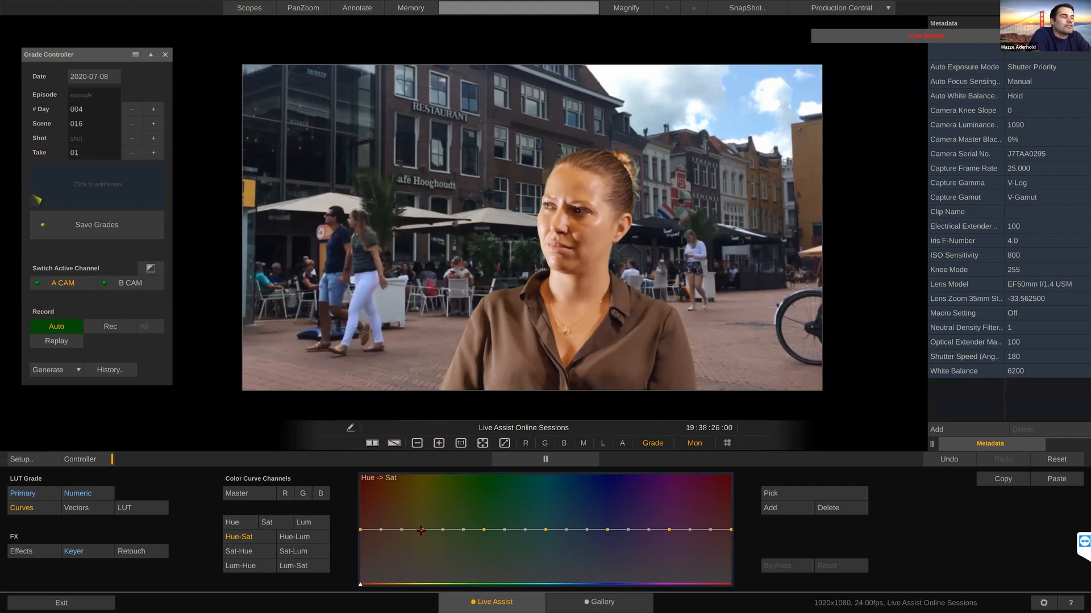
pyautogui.moveTo(421, 530); pyautogui.dragTo(422, 533)
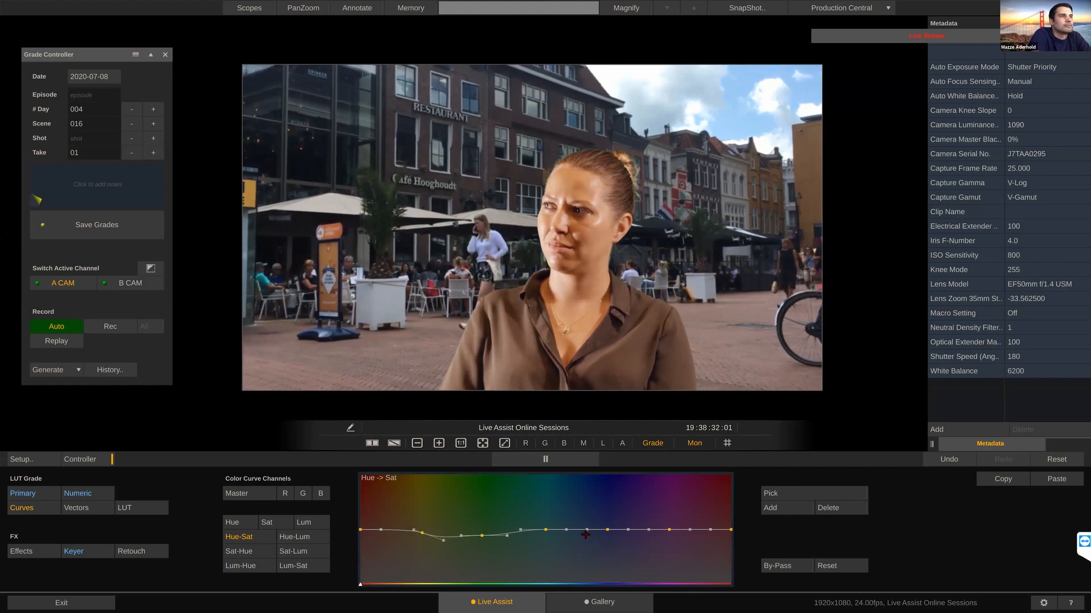
pyautogui.click(77, 551)
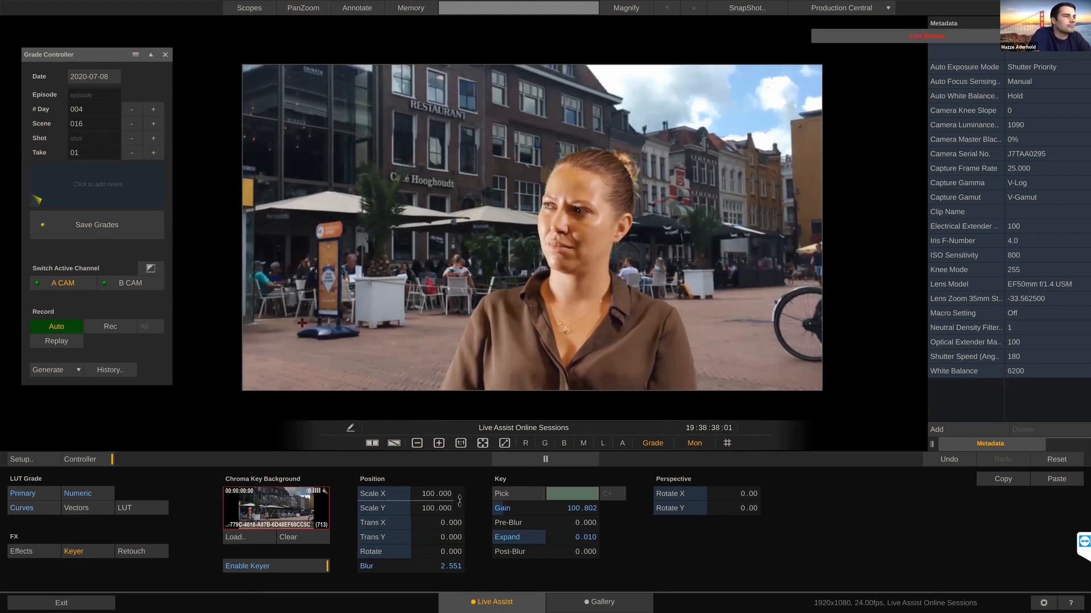
# Step: Switch to B CAM and load the same street clip, 3C64CF2C-779C-4018-A87B-6D48EF60CC5C.mov, as its chroma key background
pyautogui.click(131, 283)
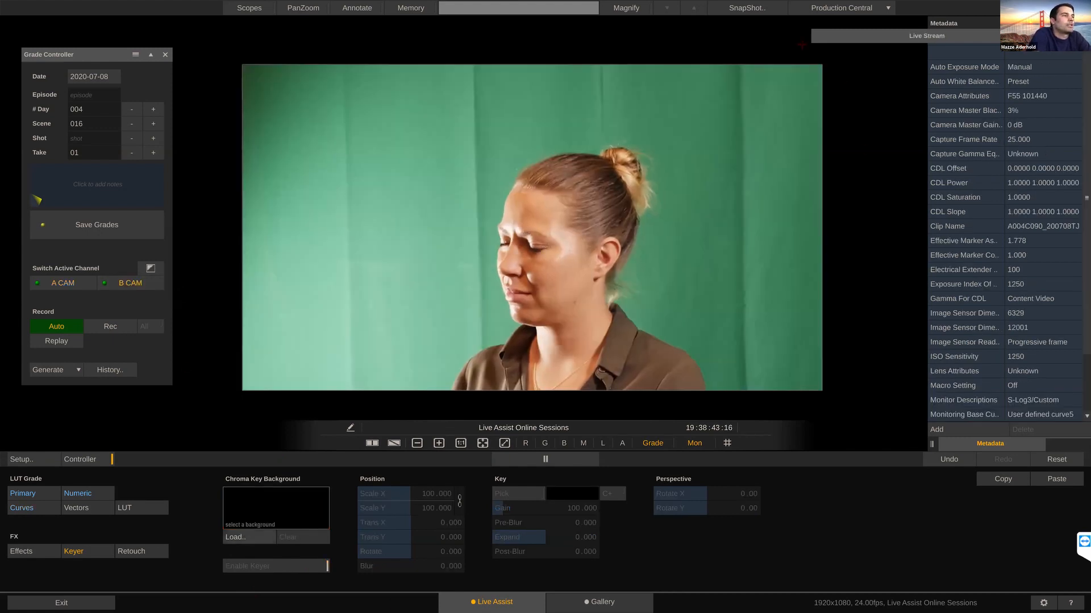
pyautogui.click(248, 537)
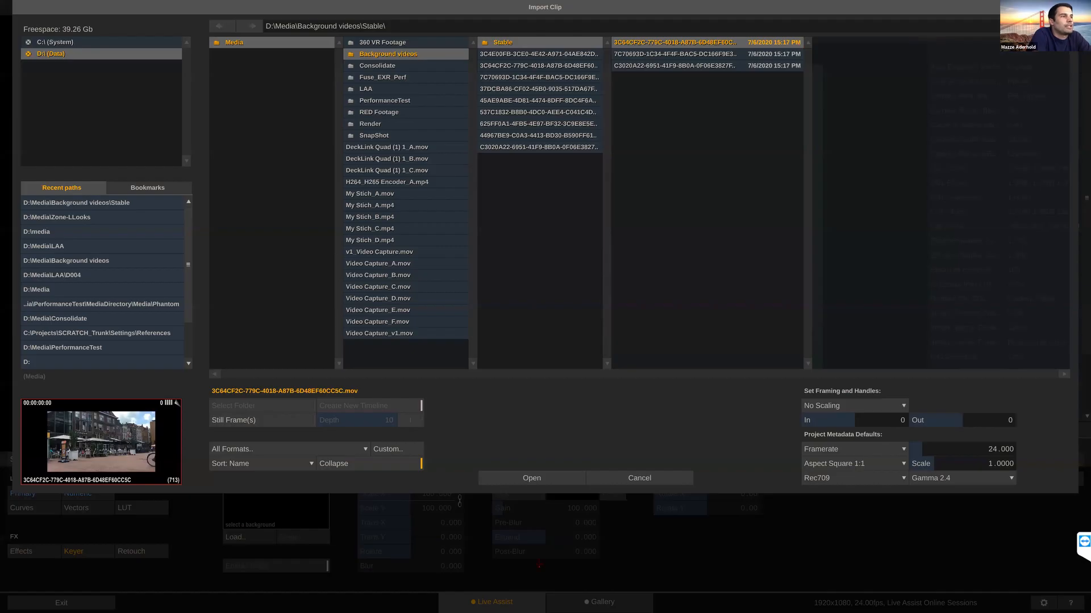
pyautogui.click(546, 473)
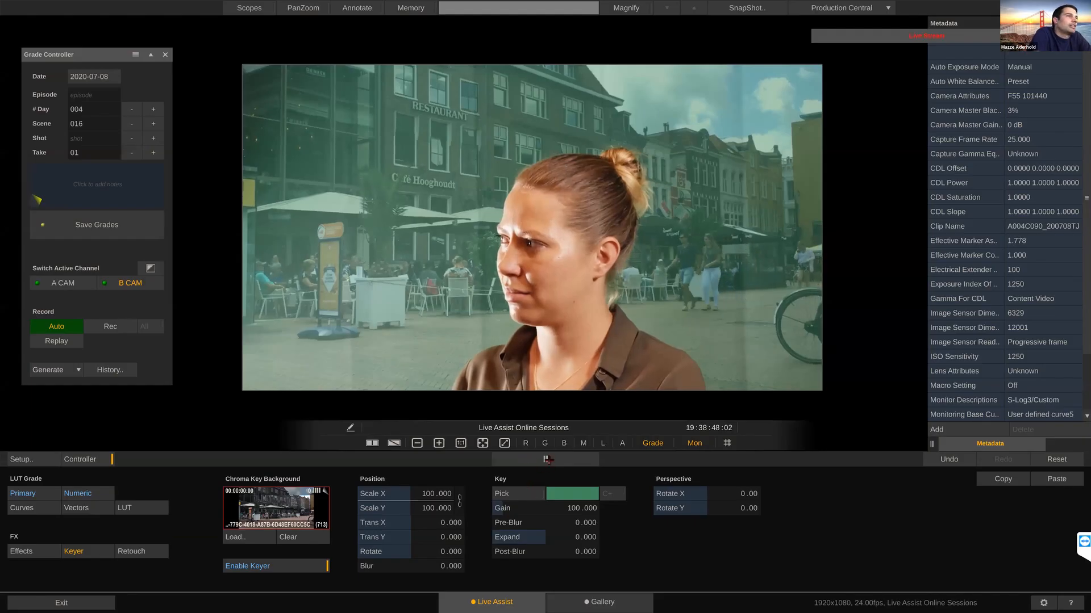
# Step: Pick B CAM's key color from the green screen and set the key gain to 100.438
pyautogui.click(523, 493)
pyautogui.click(406, 275)
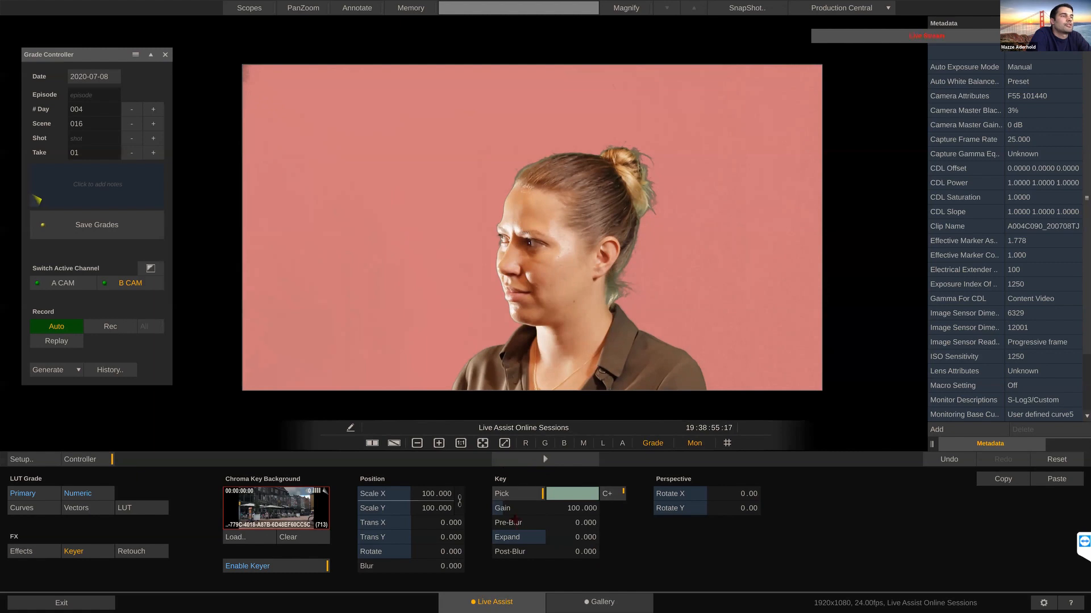
pyautogui.click(526, 495)
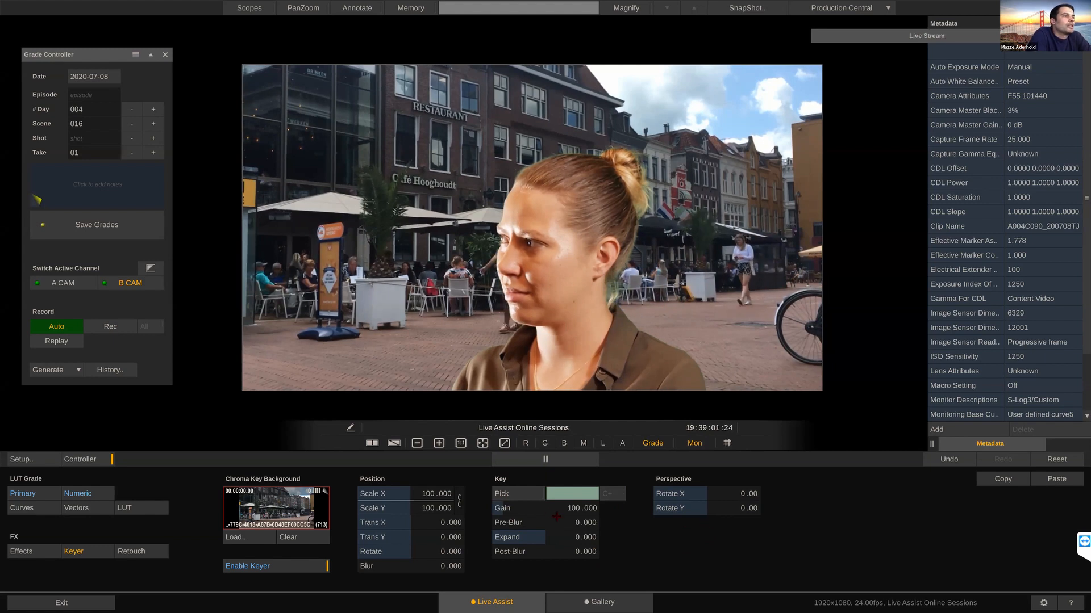
pyautogui.moveTo(544, 509); pyautogui.dragTo(718, 513)
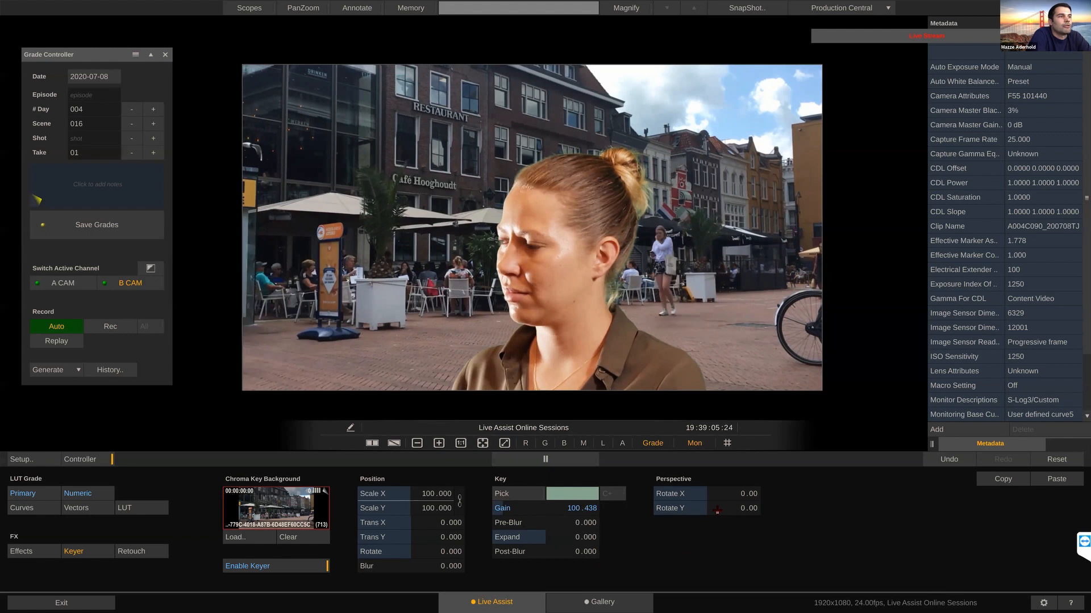
# Step: Set Rotate Y of B CAM's background perspective to 10 and the background blur to 4.884
pyautogui.click(718, 512)
pyautogui.click(667, 417)
pyautogui.click(694, 432)
pyautogui.click(774, 390)
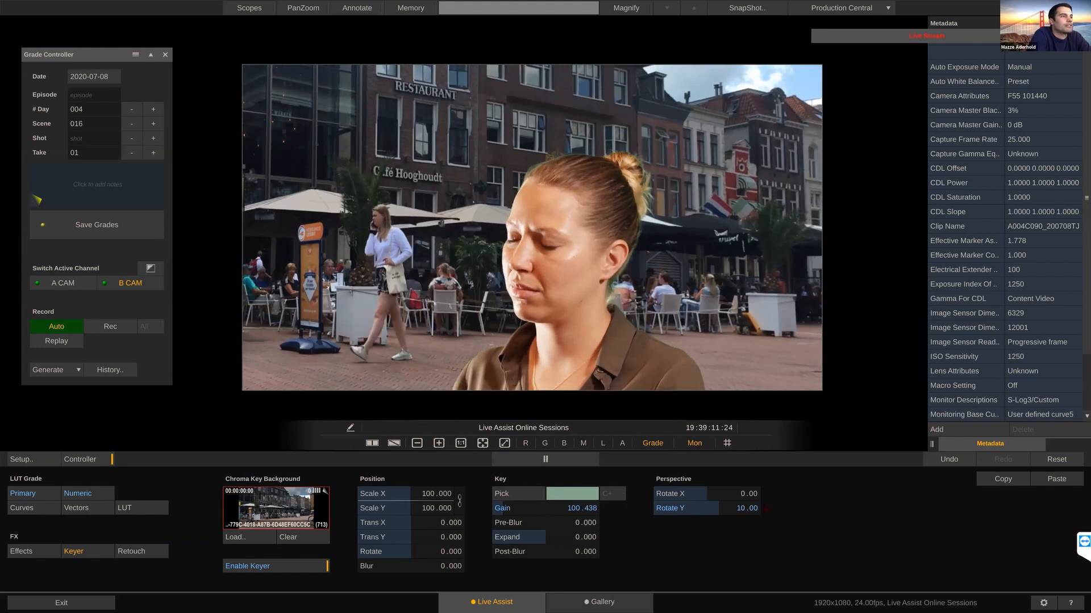
pyautogui.click(45, 508)
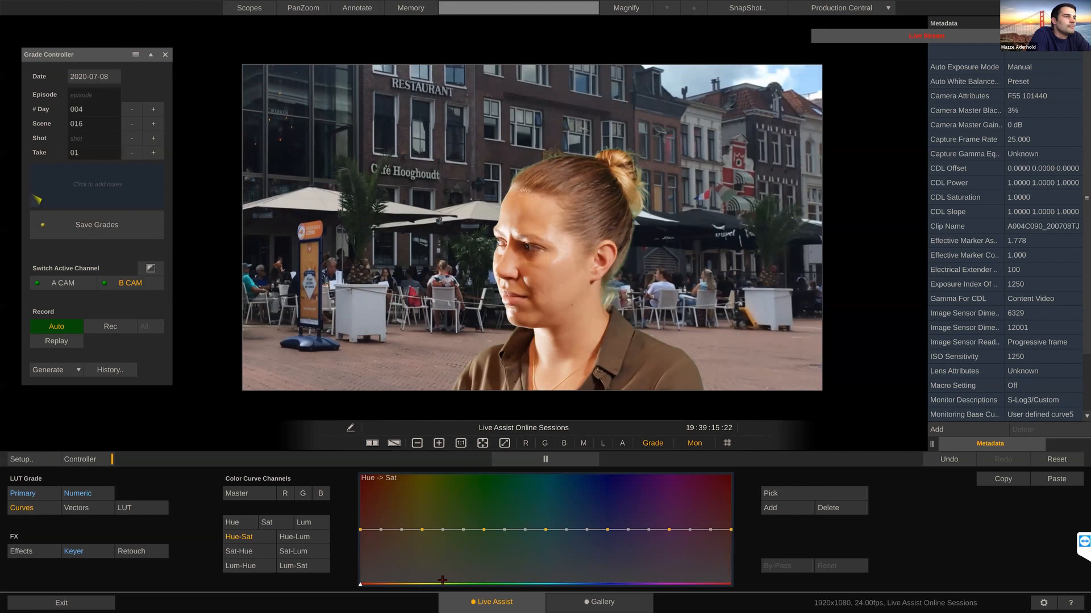
pyautogui.moveTo(423, 568); pyautogui.dragTo(421, 569)
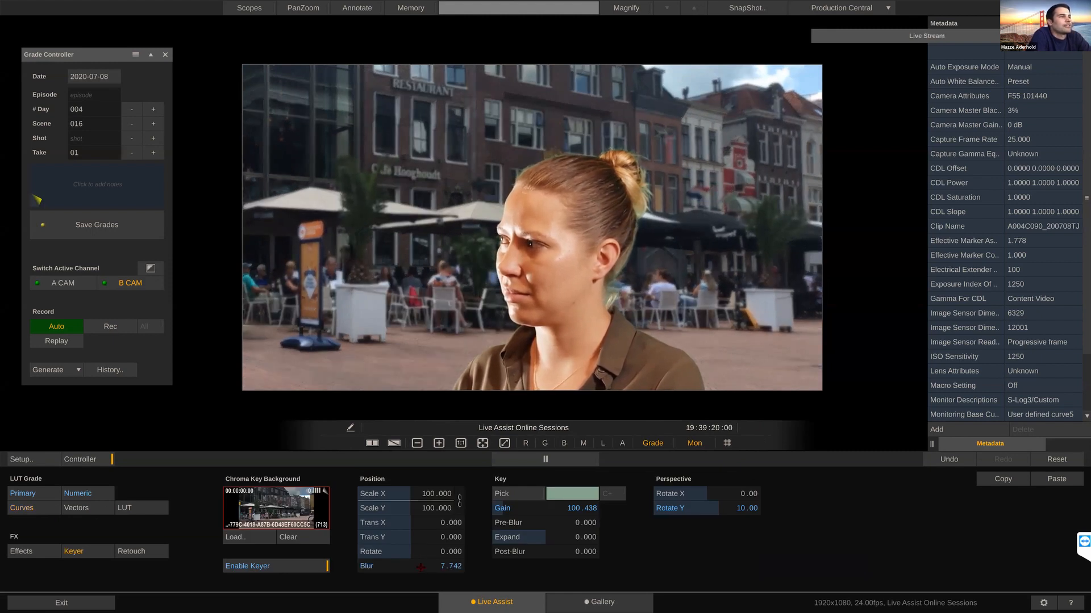
pyautogui.moveTo(417, 567); pyautogui.dragTo(420, 567)
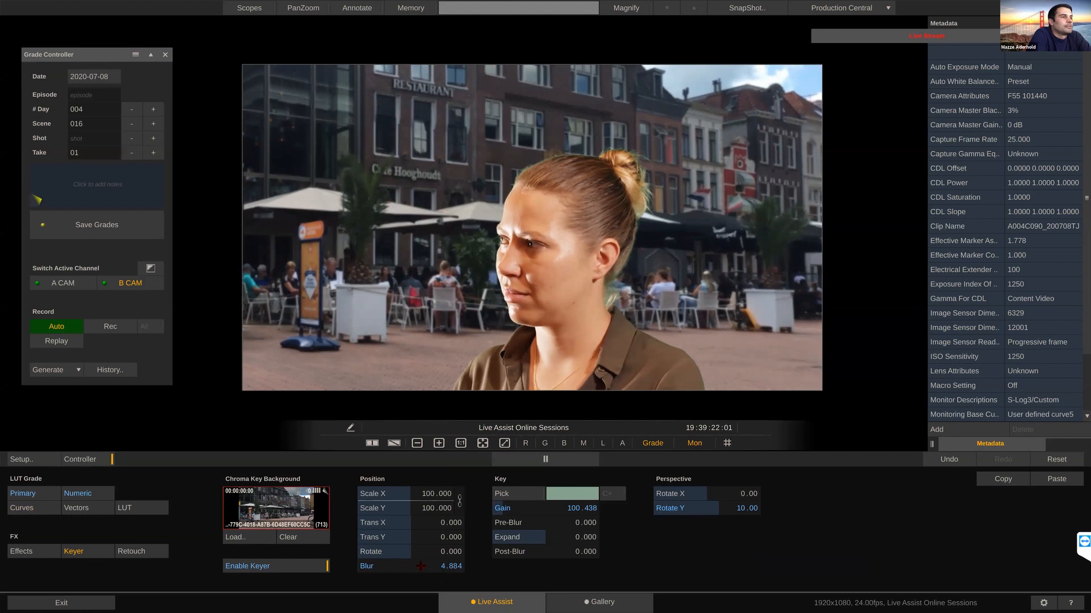
# Step: Lower the yellow-to-green saturation on B CAM's Hue-Sat curve and compare it with A CAM, ending on A CAM
pyautogui.click(23, 509)
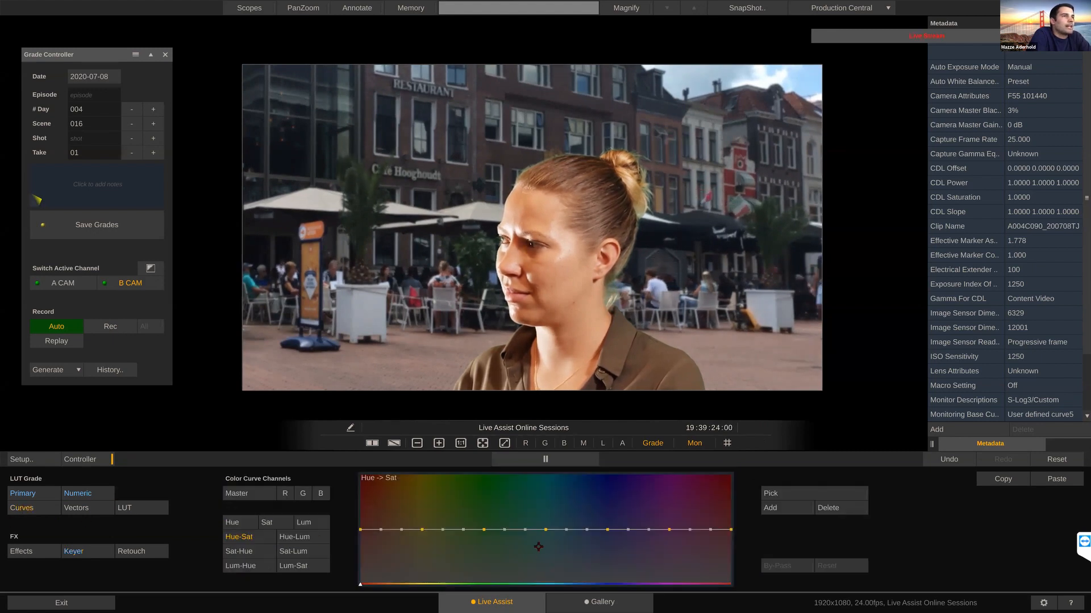
pyautogui.moveTo(483, 531); pyautogui.dragTo(426, 535)
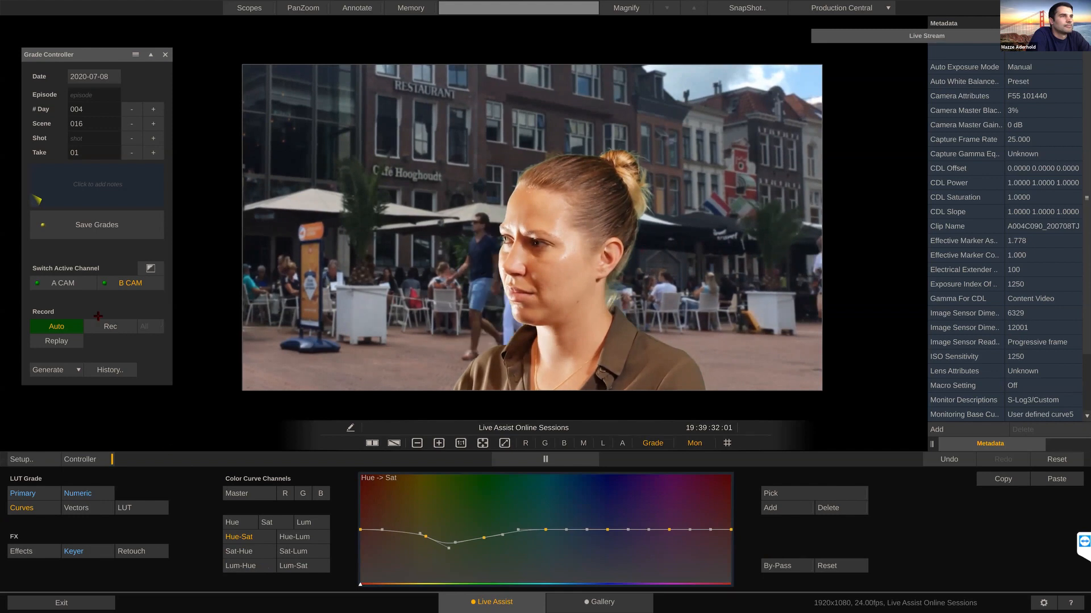
pyautogui.click(127, 282)
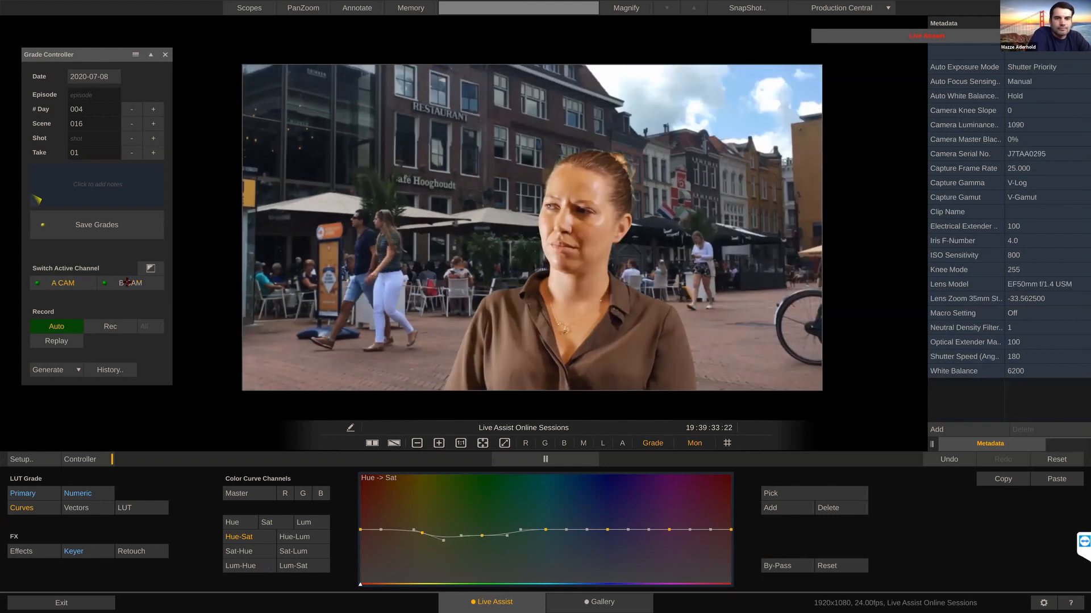
pyautogui.click(127, 283)
pyautogui.click(124, 286)
pyautogui.click(124, 286)
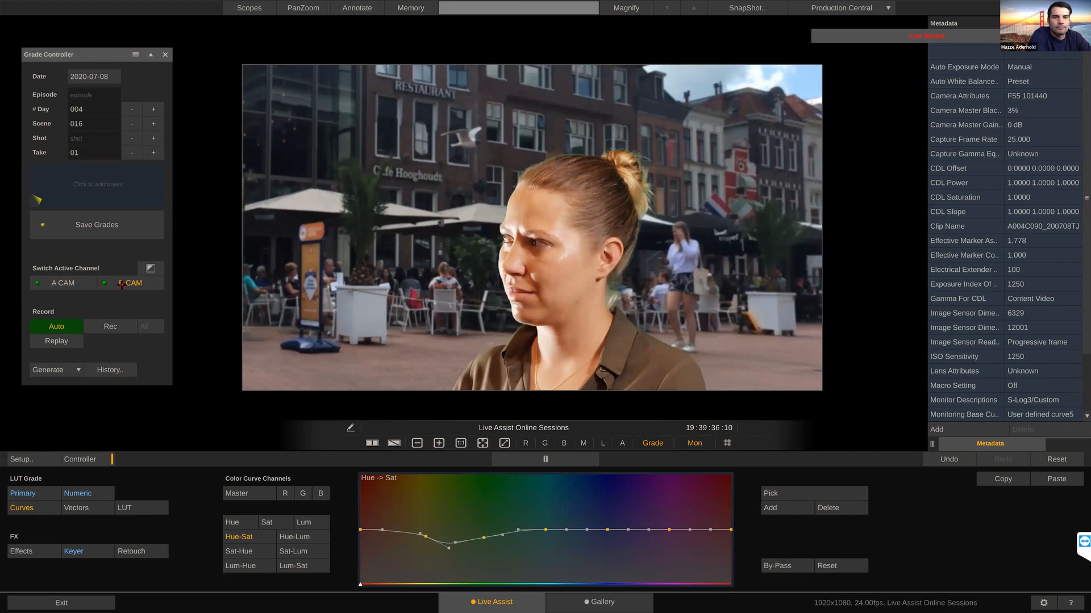
pyautogui.click(59, 278)
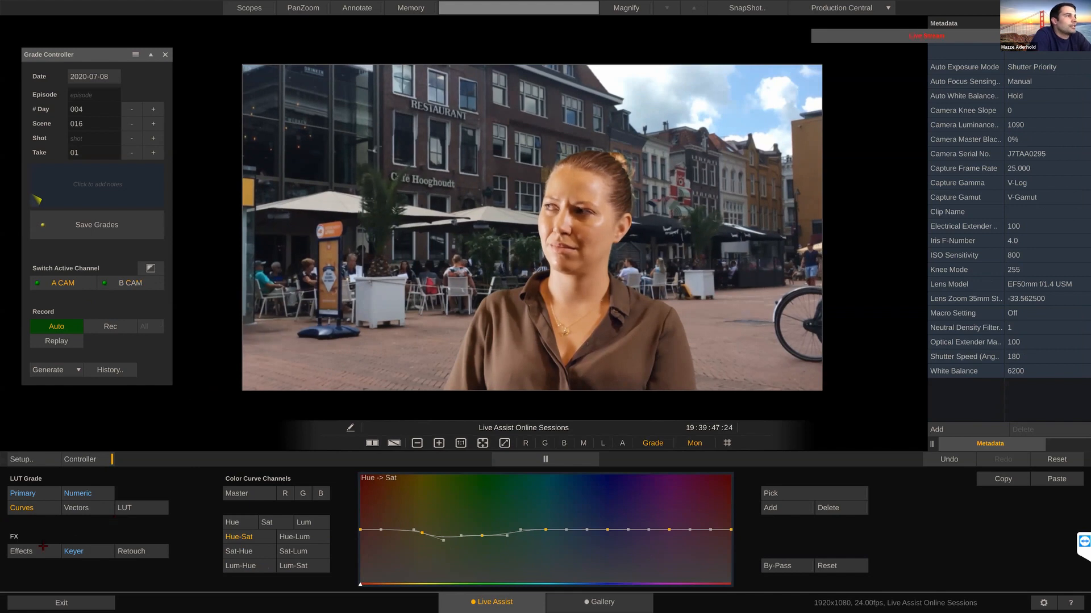
# Step: Add Multiply grain to A CAM with strength 24, amount 1.982 and size 1.755
pyautogui.click(23, 554)
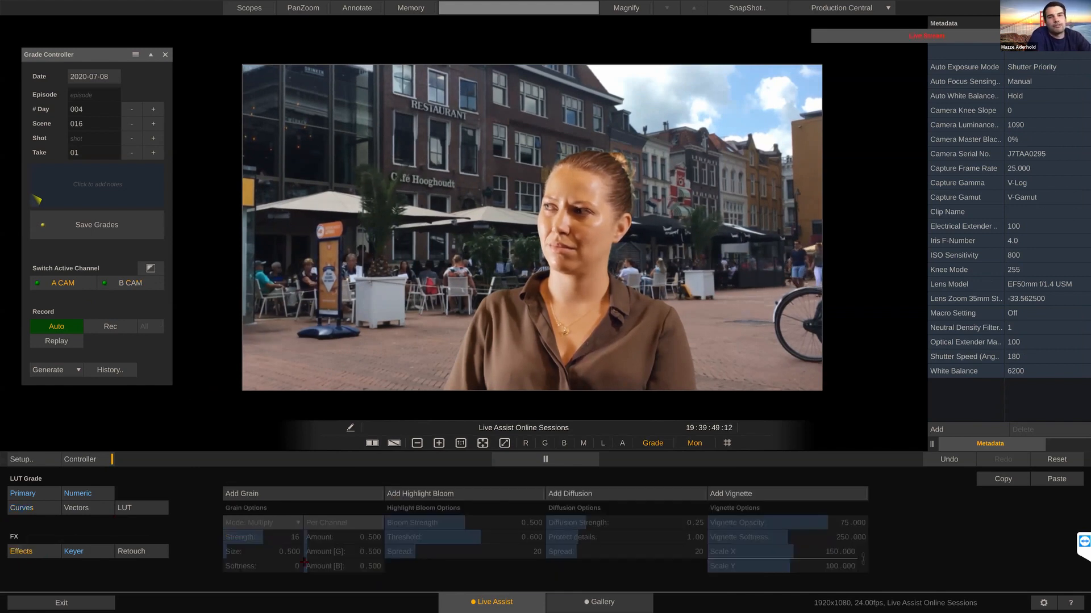
pyautogui.click(292, 494)
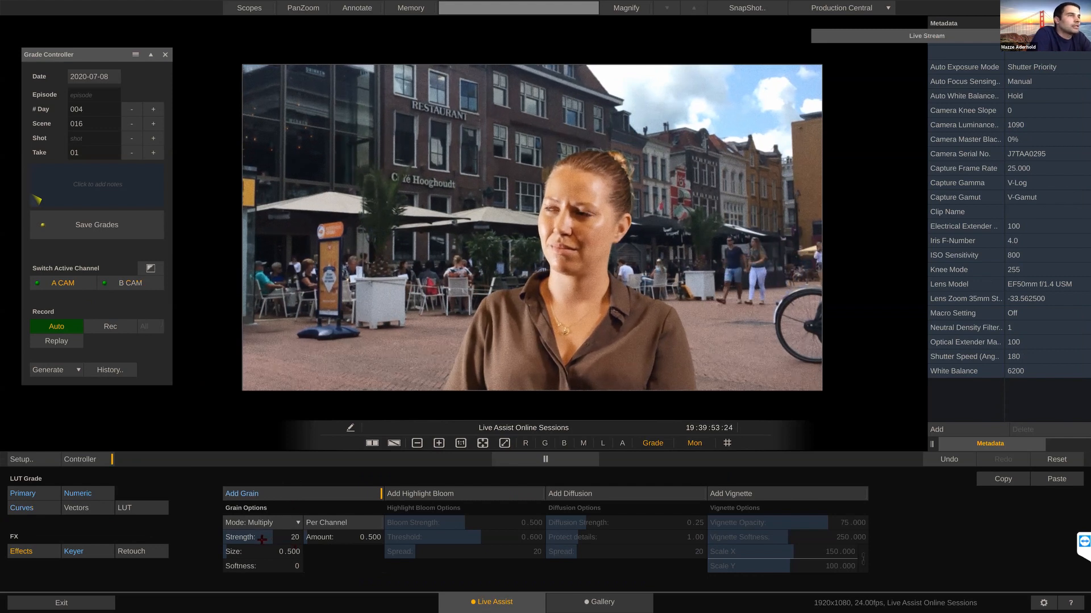
pyautogui.moveTo(342, 538); pyautogui.dragTo(328, 536)
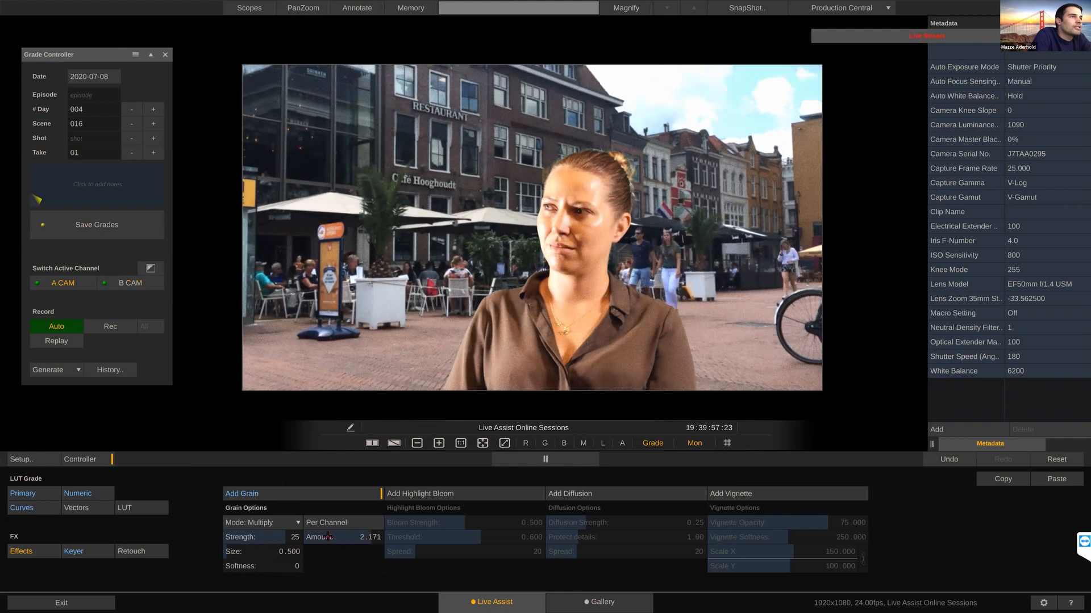
pyautogui.moveTo(268, 554)
pyautogui.mouseDown()
pyautogui.moveTo(258, 560)
pyautogui.moveTo(273, 555)
pyautogui.moveTo(266, 546)
pyautogui.mouseUp()
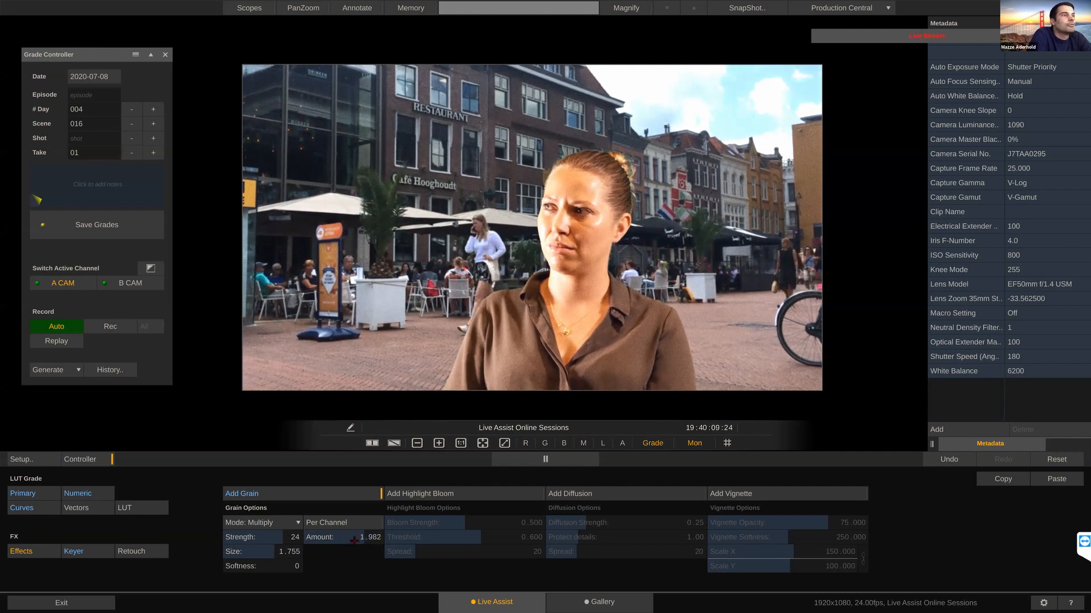
# Step: Add highlight bloom as A CAM's only effect, disabling the grain and trying a vignette before removing it
pyautogui.click(450, 496)
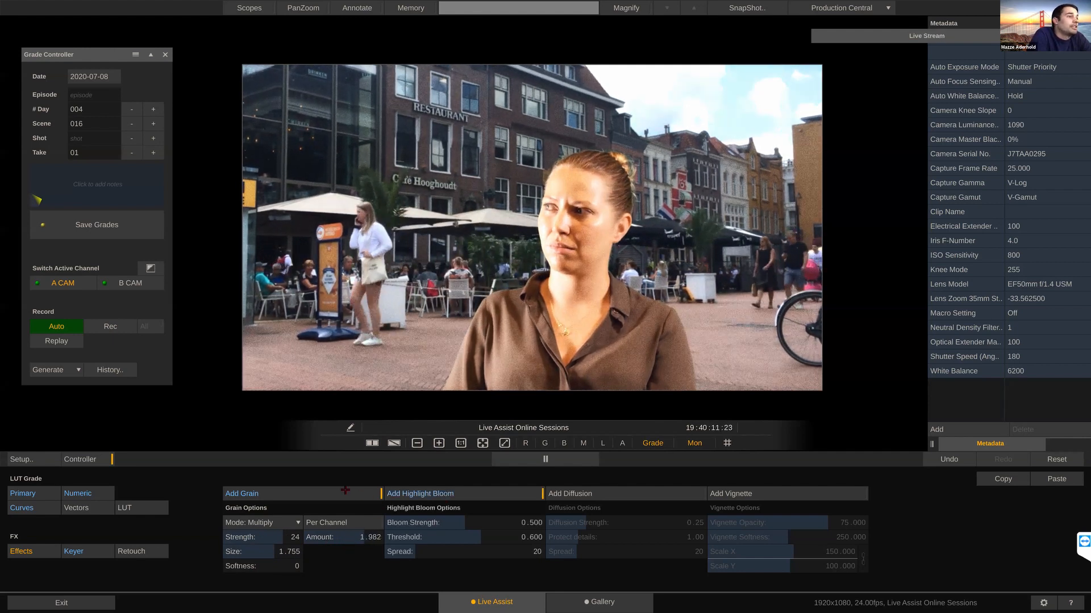
pyautogui.click(818, 494)
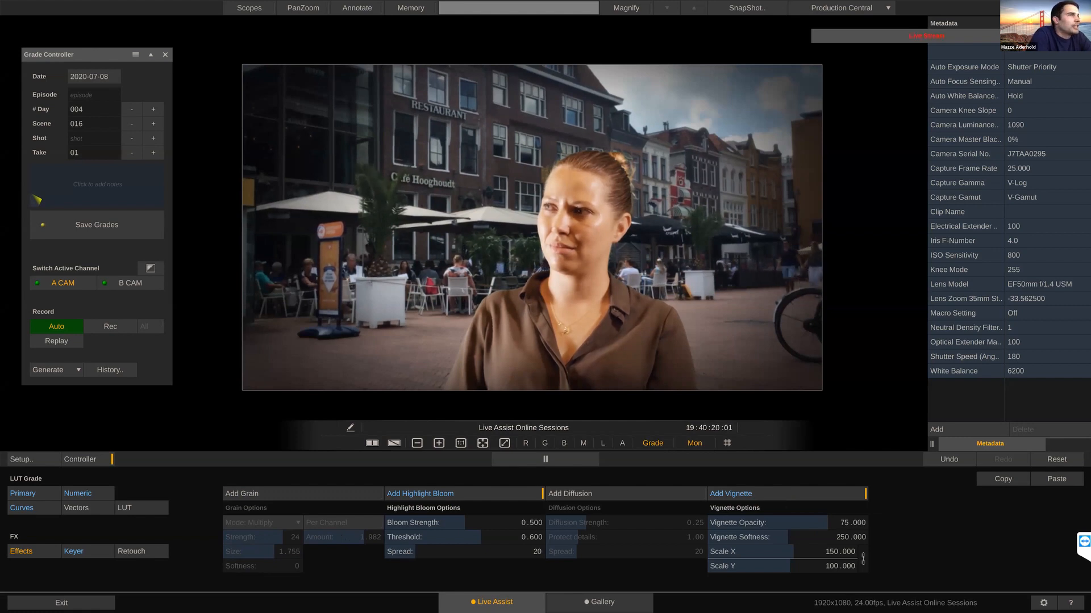
pyautogui.click(783, 491)
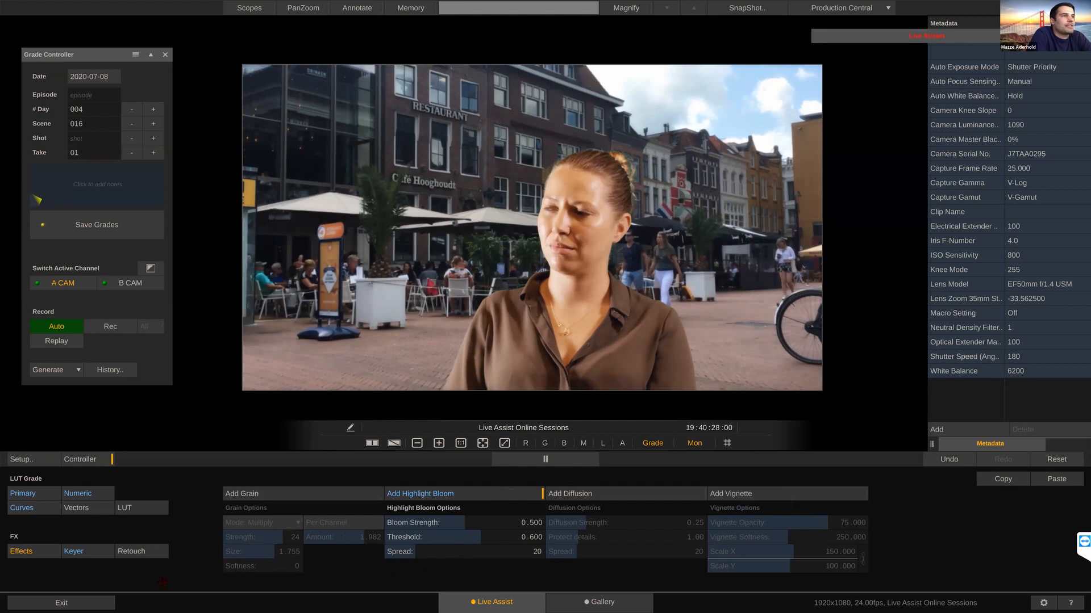
# Step: Enable Retouch on B CAM with the selection view on and pick the skin tone from the woman's cheek
pyautogui.click(140, 552)
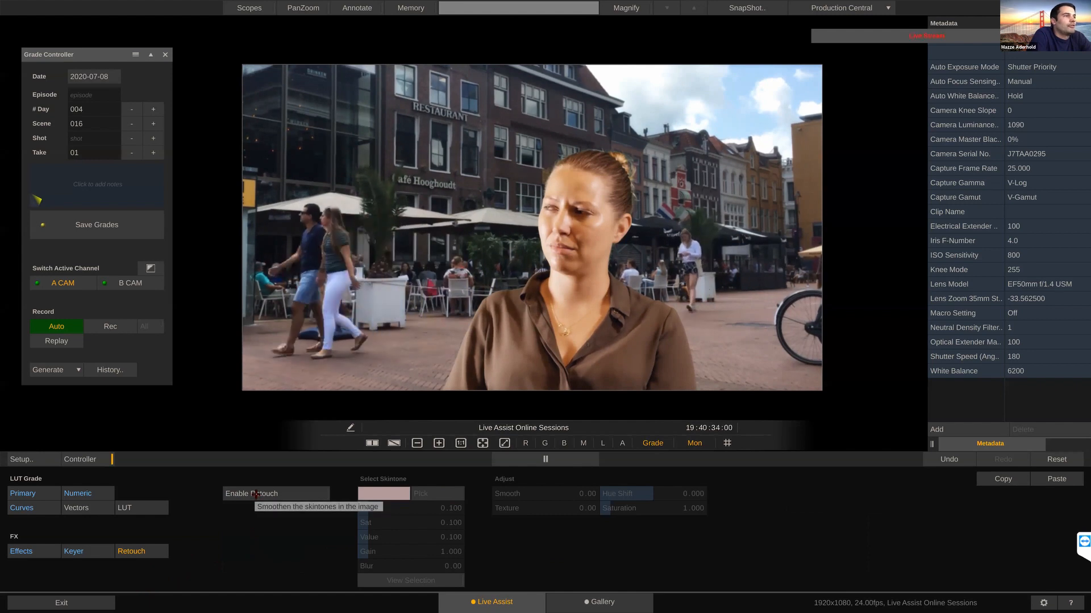
pyautogui.click(135, 282)
pyautogui.click(396, 579)
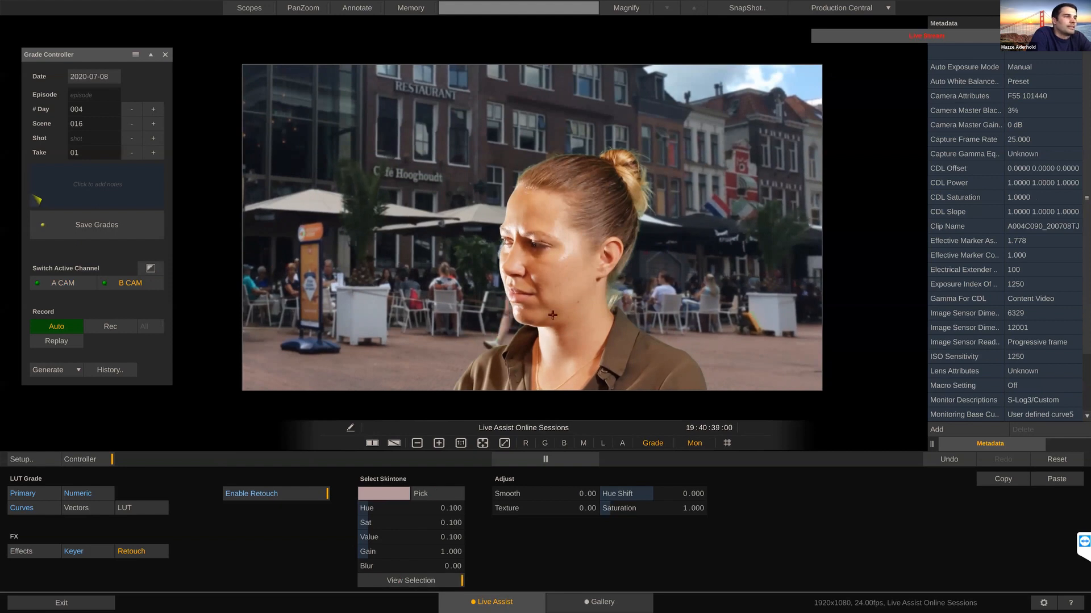
pyautogui.click(557, 280)
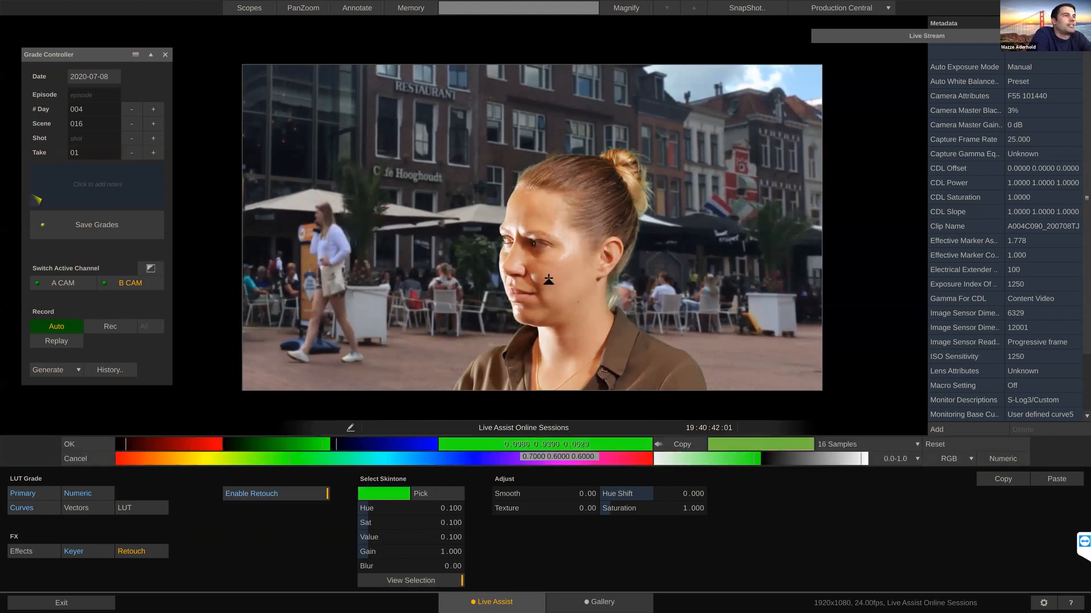
pyautogui.click(560, 279)
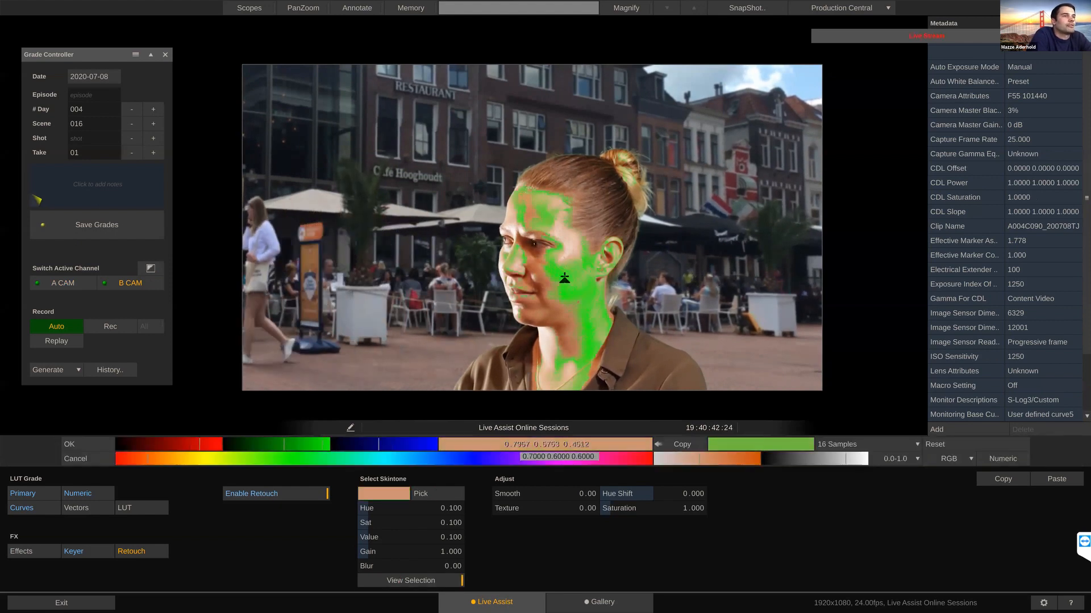
pyautogui.click(87, 444)
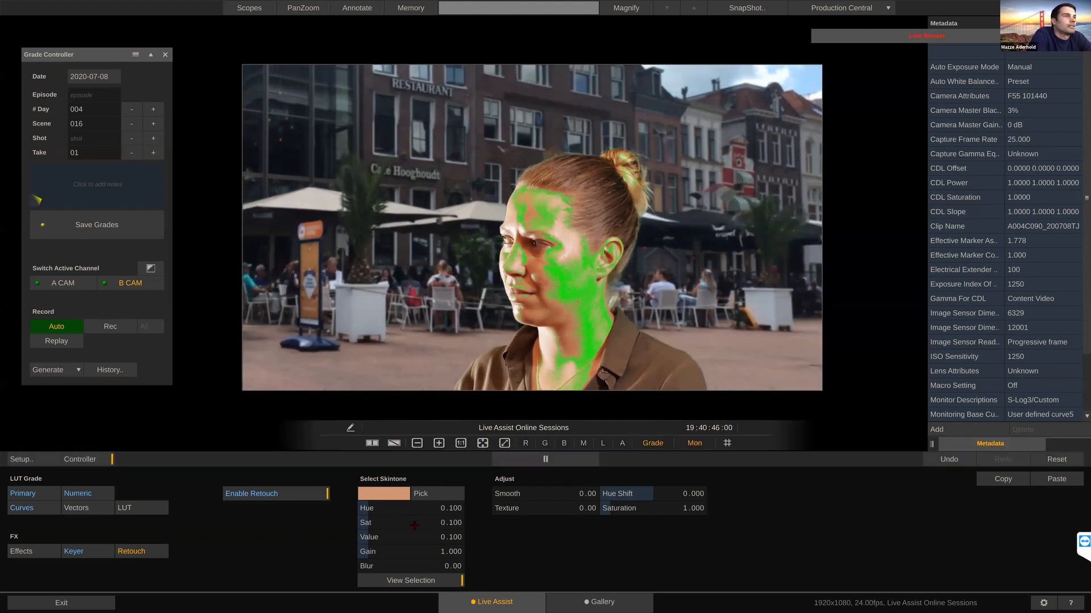
# Step: Refine the skintone selection to Hue 0.103, Sat 0.105, Value 0.149, Gain 1.342 and Blur 10.79, and hide the selection view
pyautogui.moveTo(416, 539); pyautogui.dragTo(412, 516)
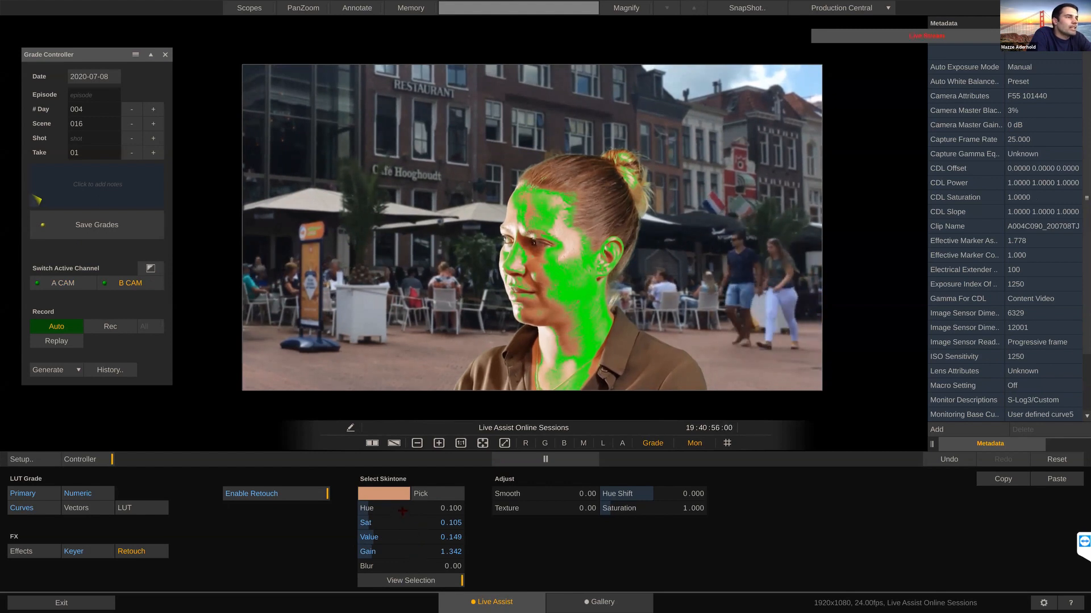
pyautogui.moveTo(402, 511); pyautogui.dragTo(404, 507)
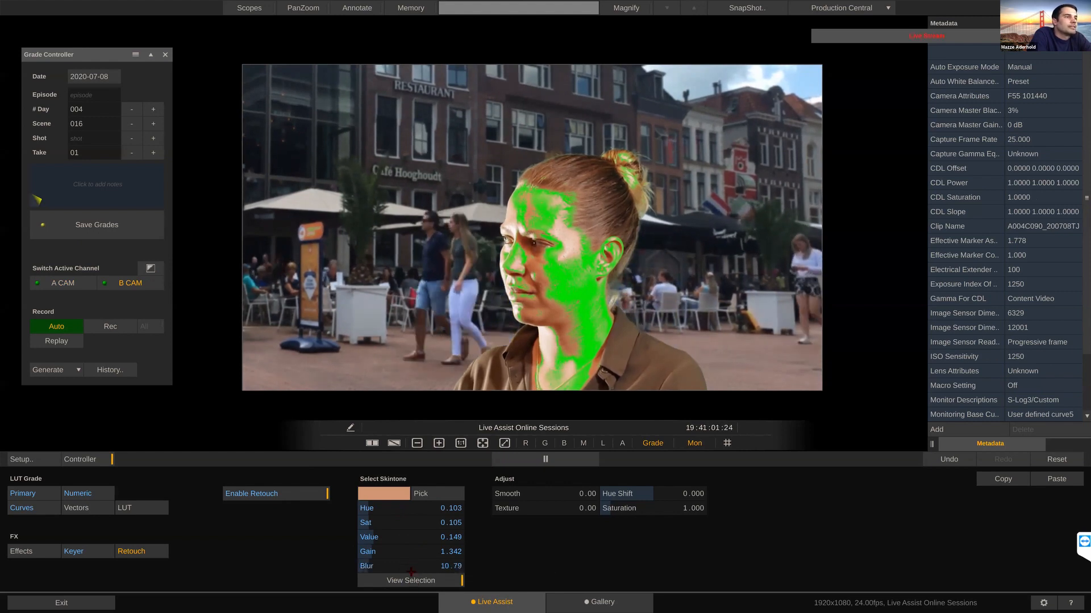
pyautogui.click(411, 581)
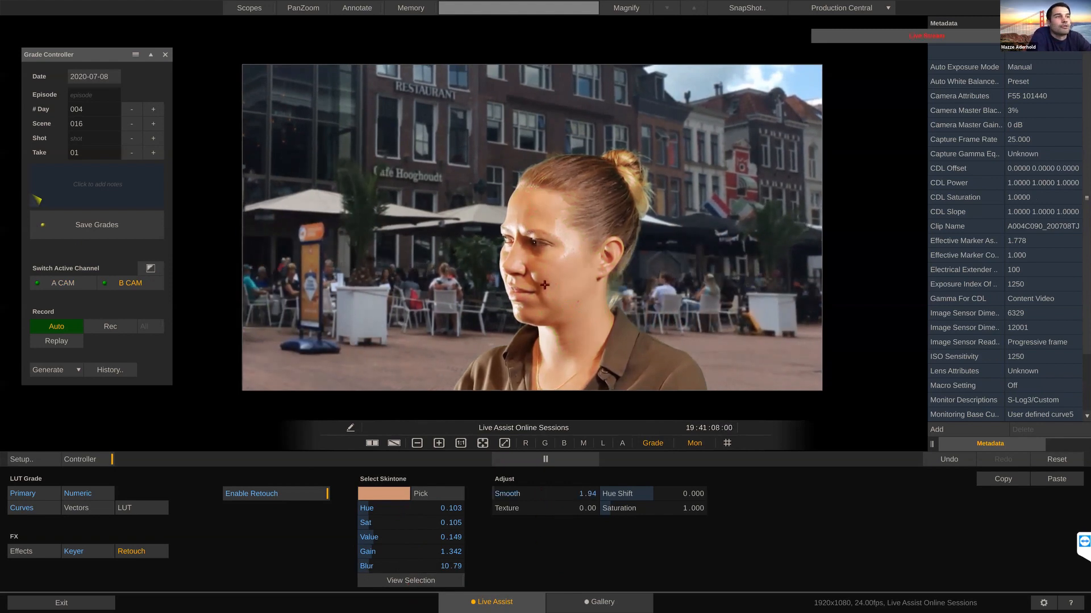
# Step: Set B CAM's skin retouch to Smooth 78.79, Texture 49.59 and Saturation 1.035
pyautogui.scroll(5, 544, 285)
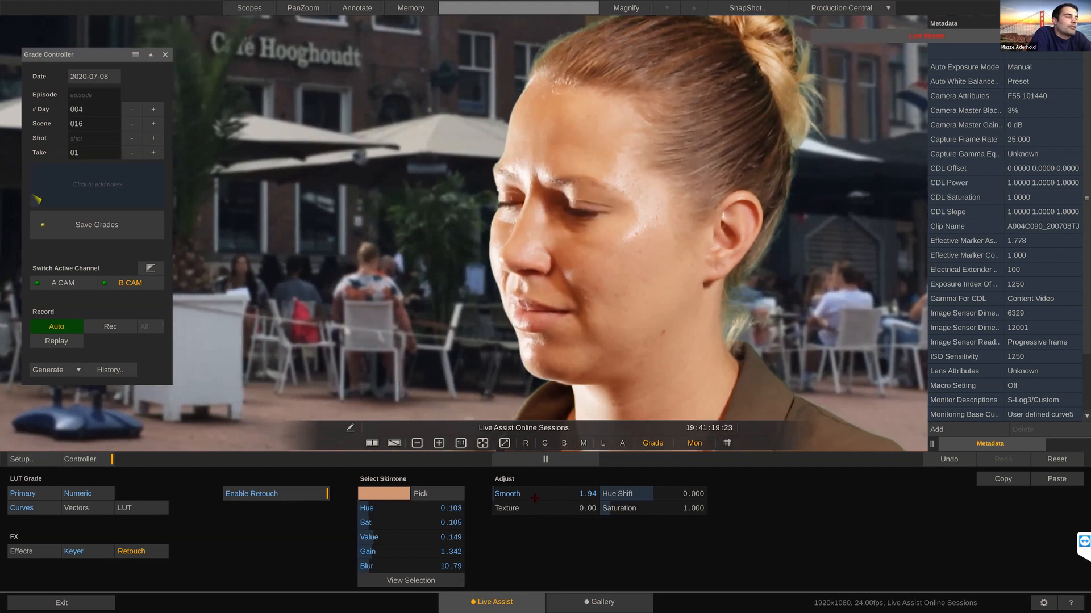
pyautogui.moveTo(537, 497)
pyautogui.mouseDown()
pyautogui.moveTo(474, 497)
pyautogui.moveTo(538, 499)
pyautogui.mouseUp()
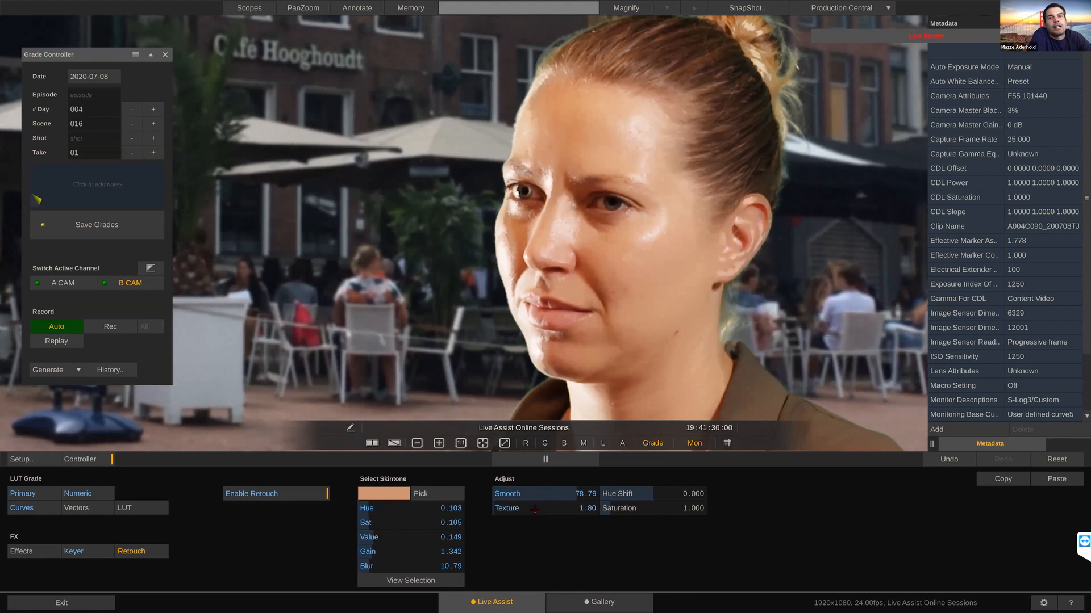
pyautogui.moveTo(534, 512); pyautogui.dragTo(540, 512)
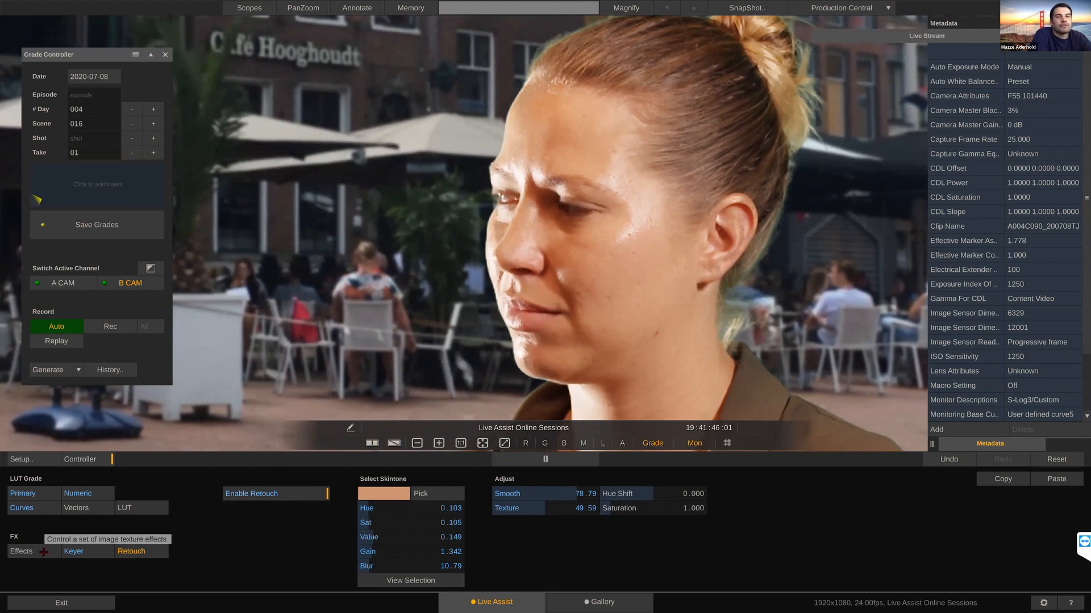
pyautogui.moveTo(654, 514); pyautogui.dragTo(646, 512)
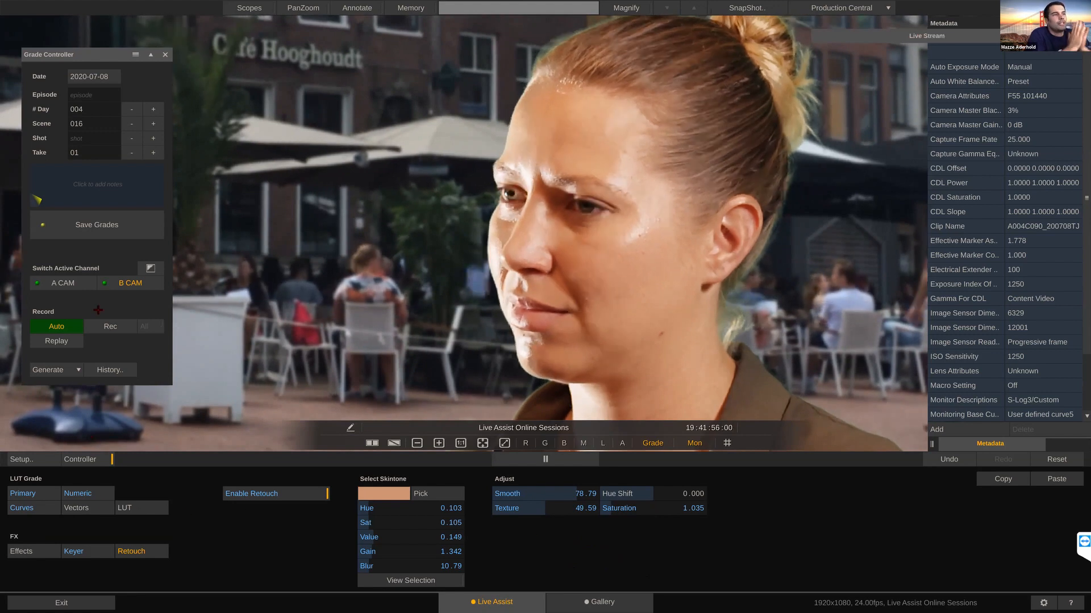
# Step: Switch to A CAM and save the current grades
pyautogui.click(74, 284)
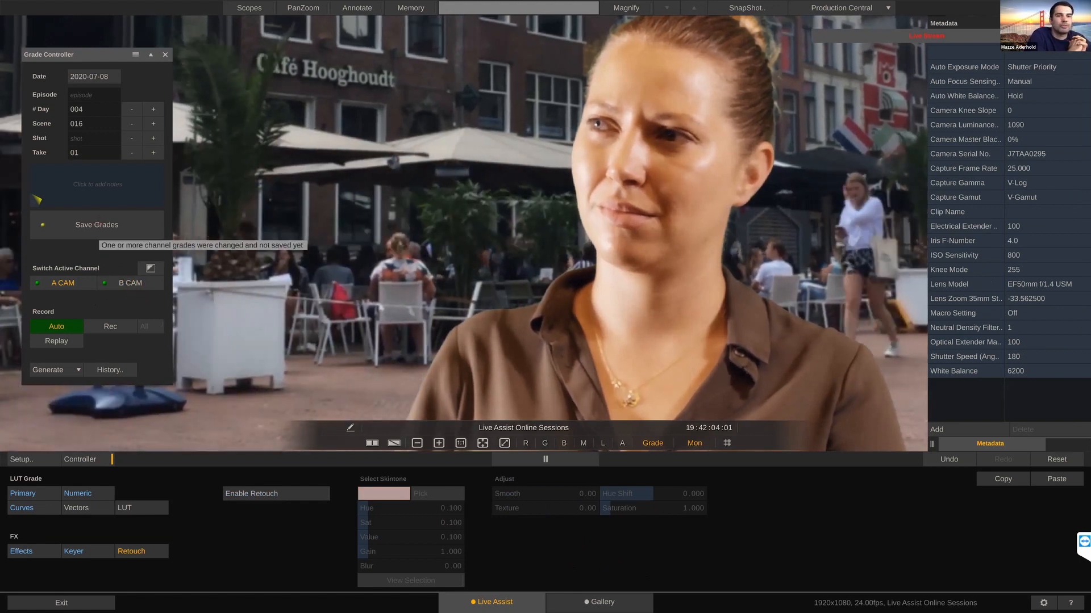
pyautogui.click(95, 225)
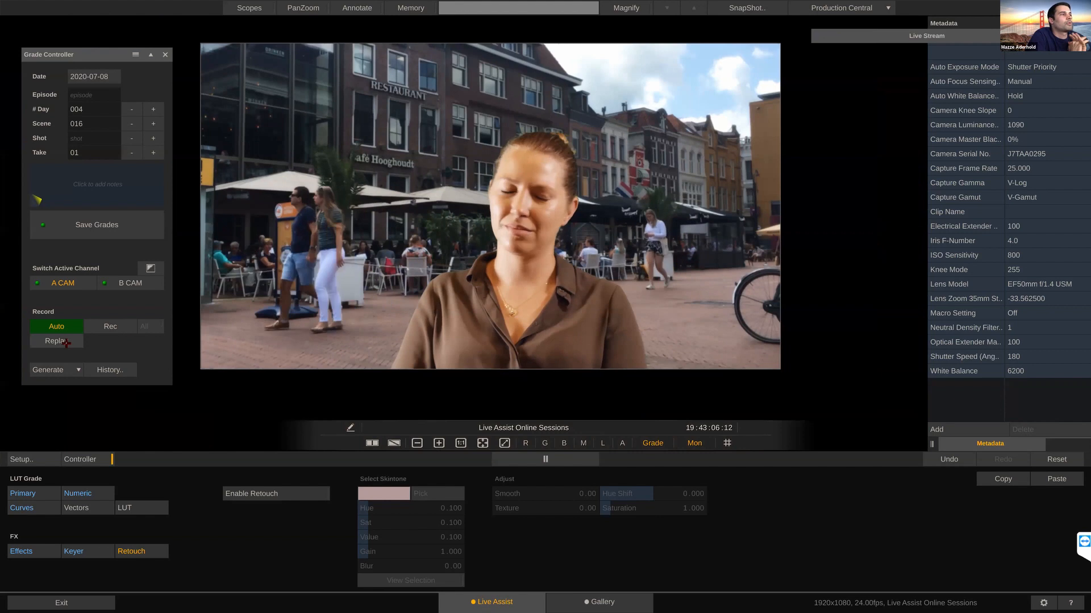
# Step: Replay the recorded take and switch between B CAM and A CAM during playback
pyautogui.click(66, 342)
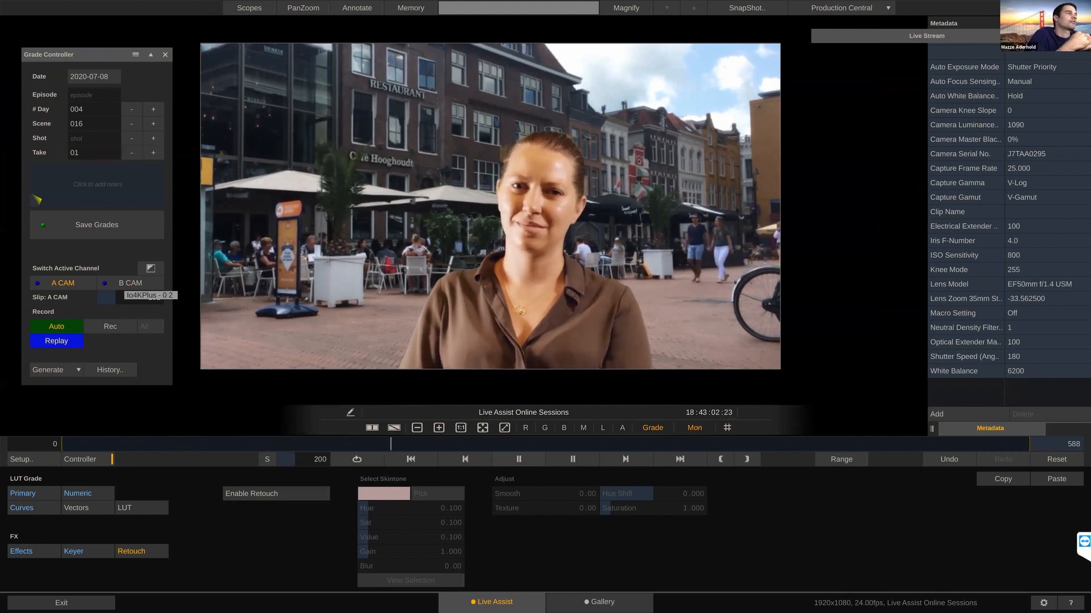
pyautogui.click(126, 283)
pyautogui.click(123, 283)
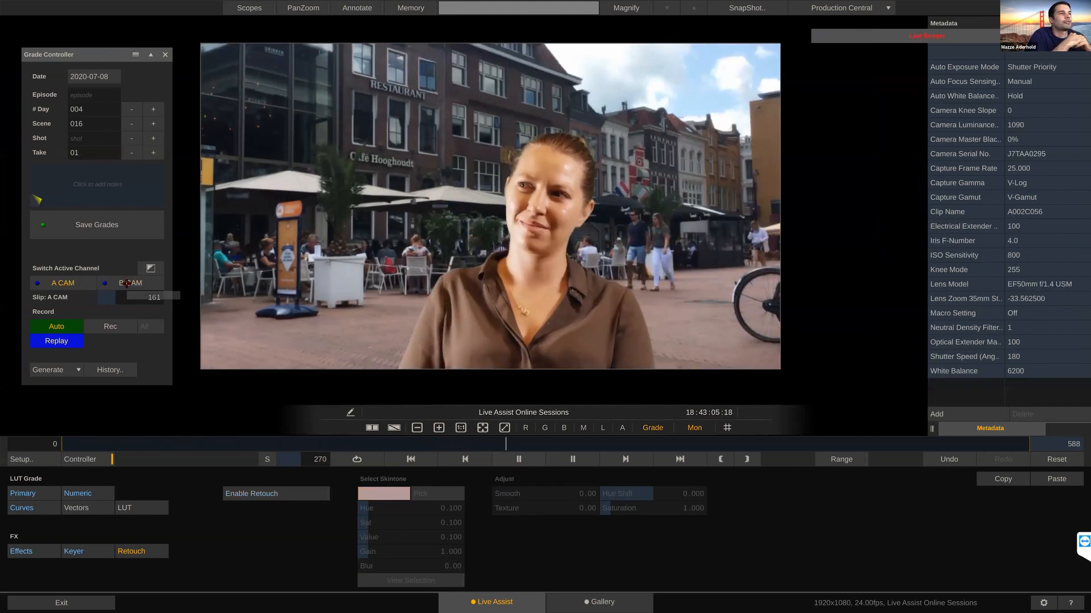
# Step: Replay the A CAM take from its first frame and return to the live feed
pyautogui.click(73, 284)
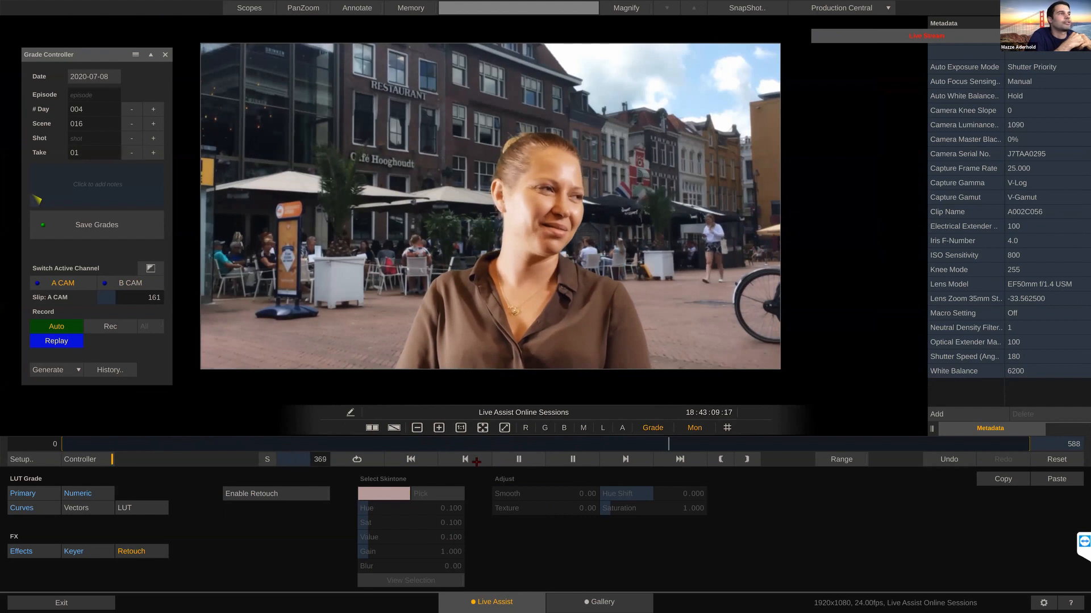
pyautogui.click(424, 461)
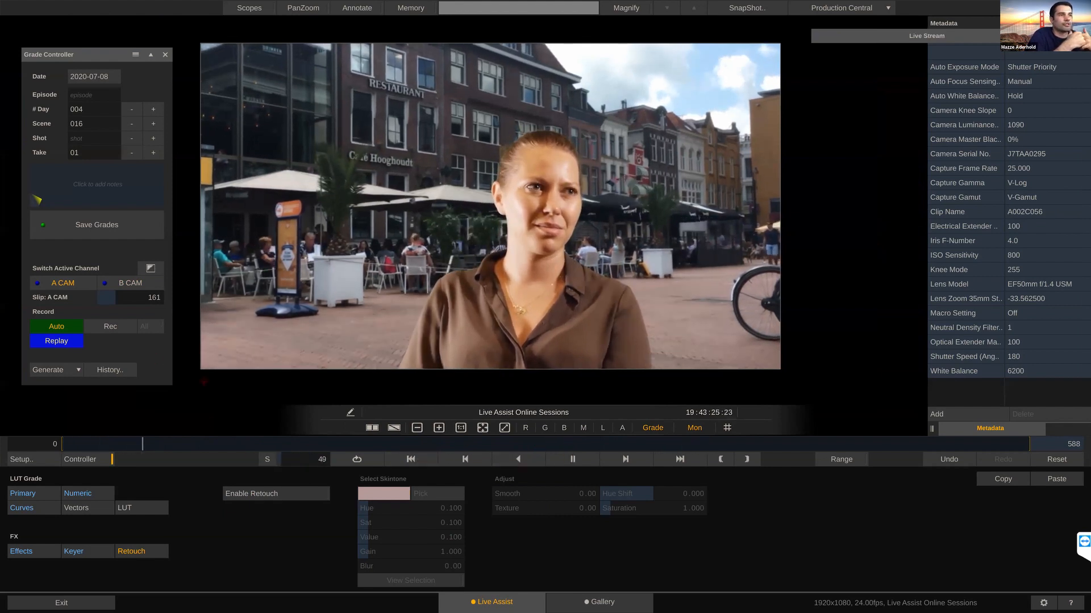
pyautogui.click(59, 343)
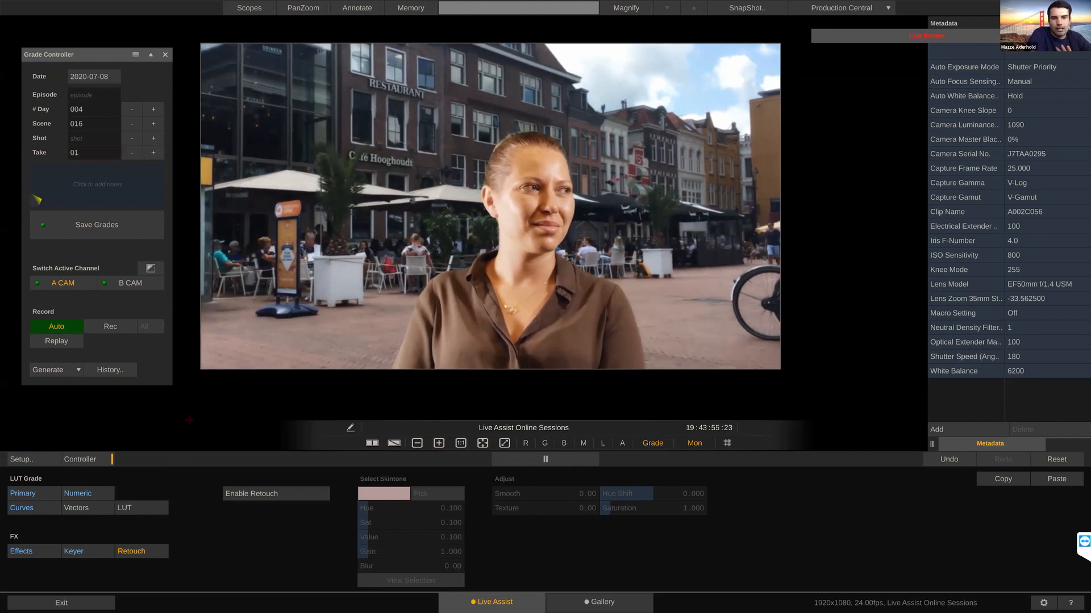
# Step: Open the look history of saved grades, place its window over the lower part of the viewer, and browse the recorded takes
pyautogui.click(116, 372)
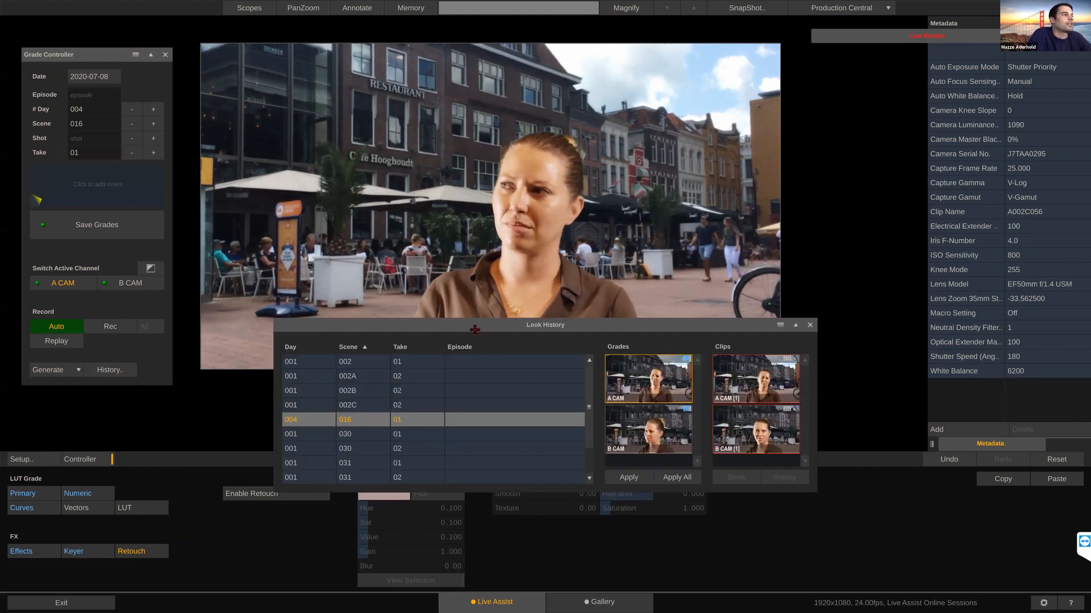
pyautogui.moveTo(474, 330); pyautogui.dragTo(426, 335)
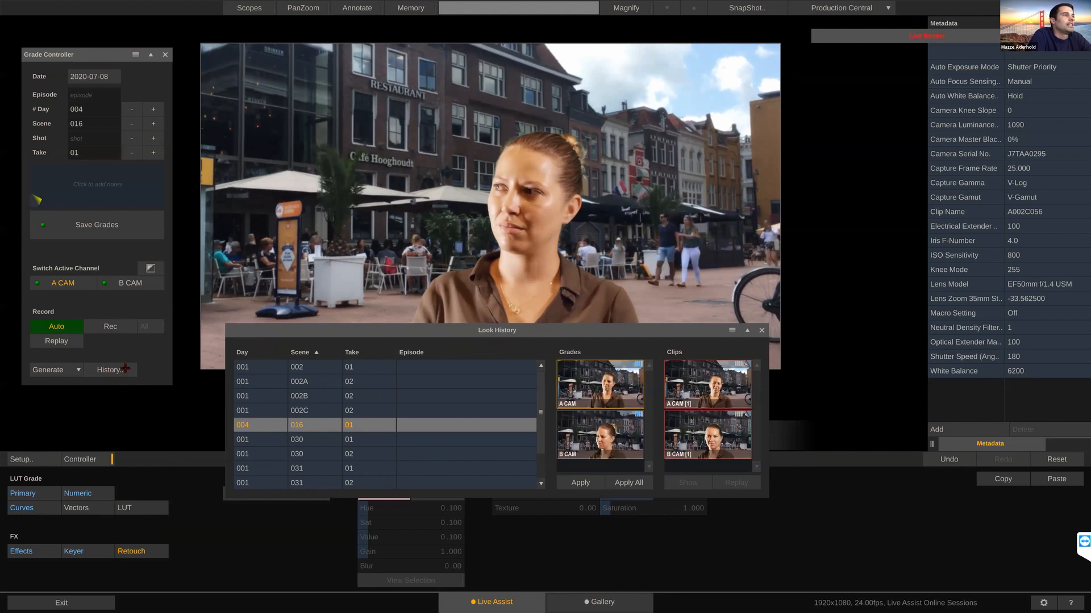
pyautogui.moveTo(410, 312); pyautogui.dragTo(396, 275)
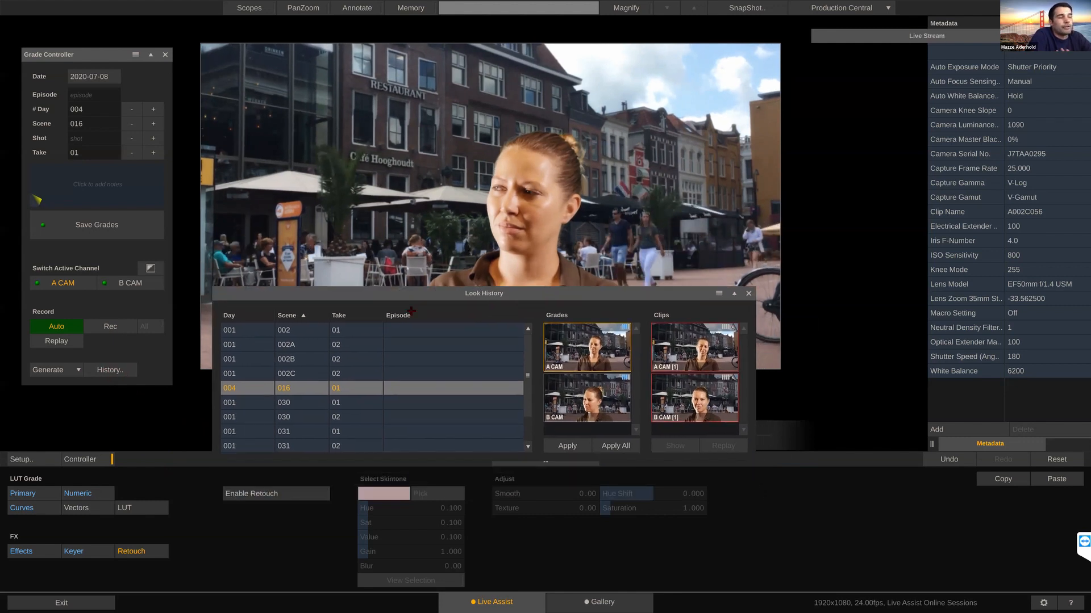
pyautogui.moveTo(527, 376); pyautogui.dragTo(527, 414)
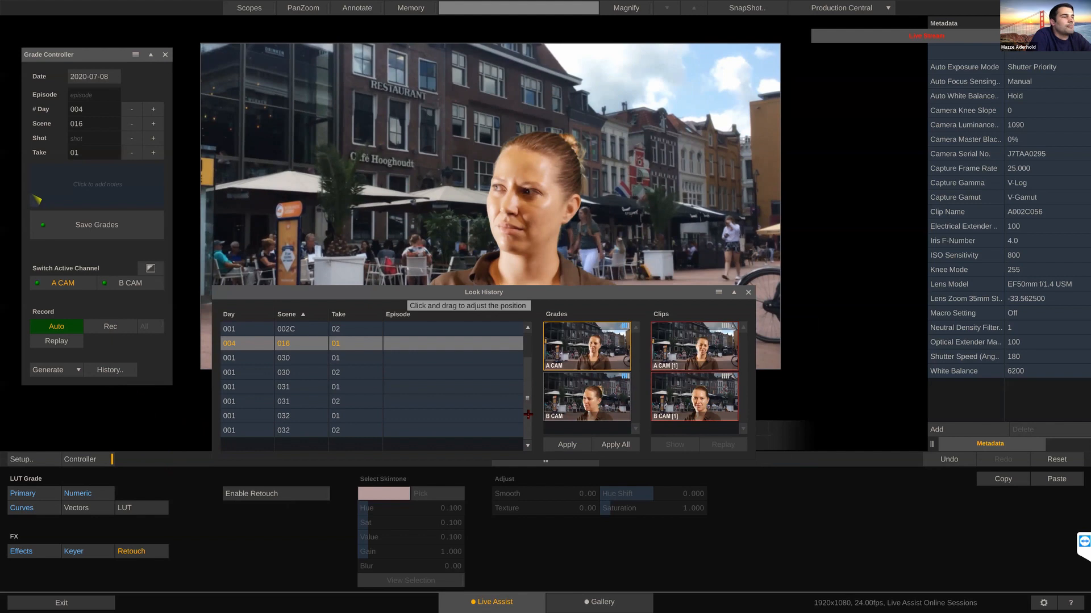
pyautogui.scroll(3, 530, 347)
pyautogui.scroll(-3, 527, 372)
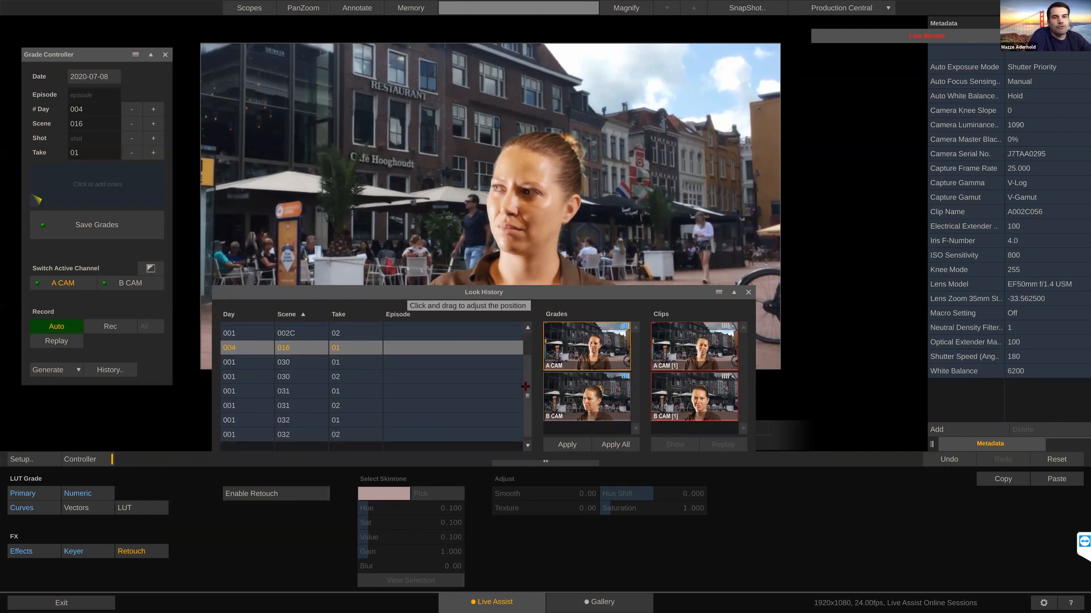
# Step: Replay the A CAM clip of scene 031, take 01 from the look history and return to the live feed
pyautogui.click(293, 388)
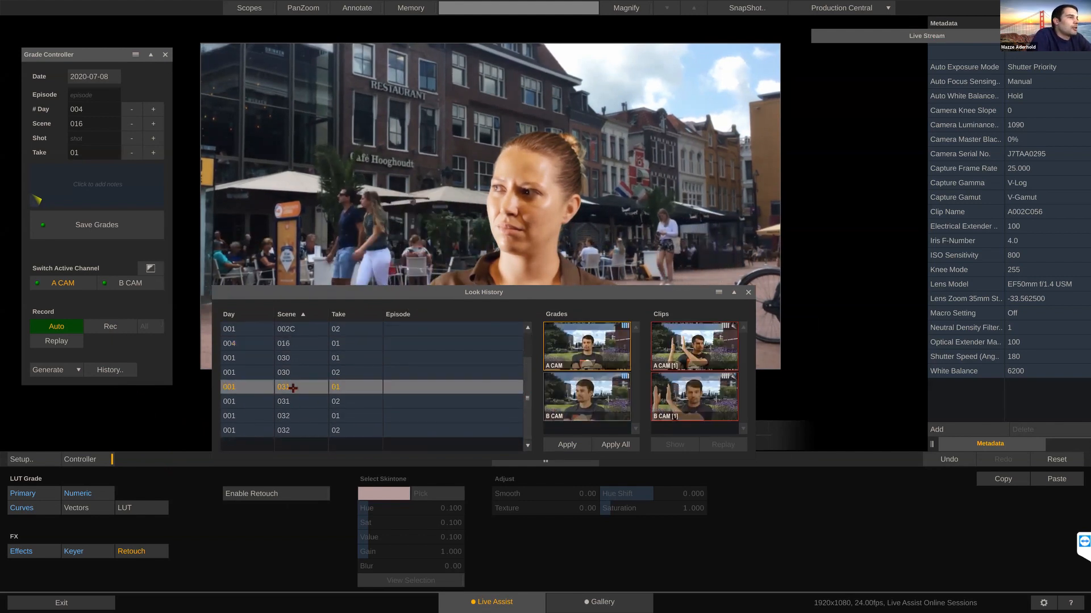
pyautogui.click(296, 401)
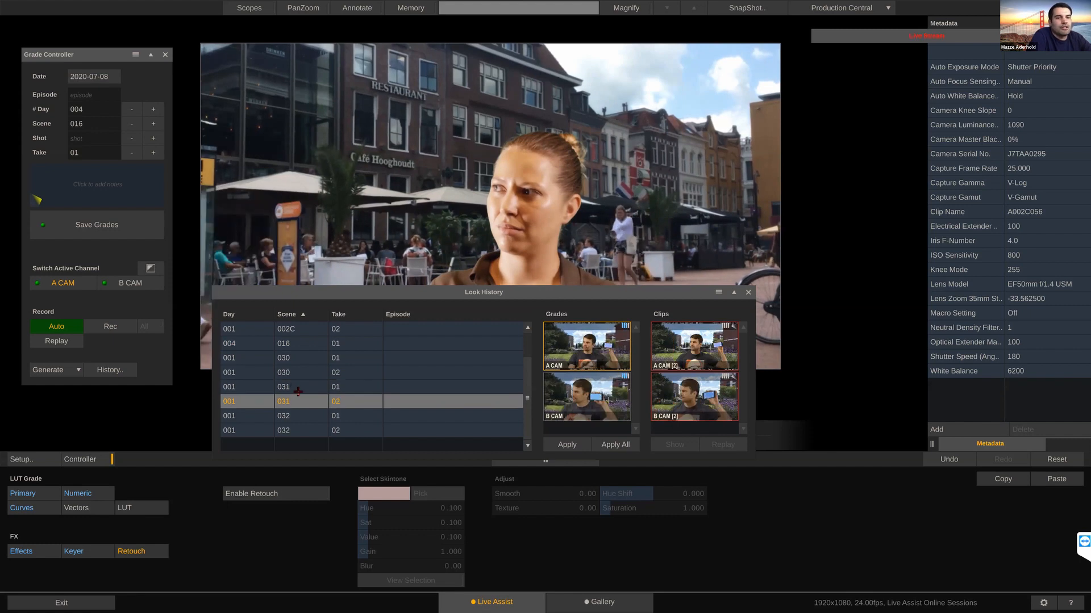
pyautogui.click(298, 392)
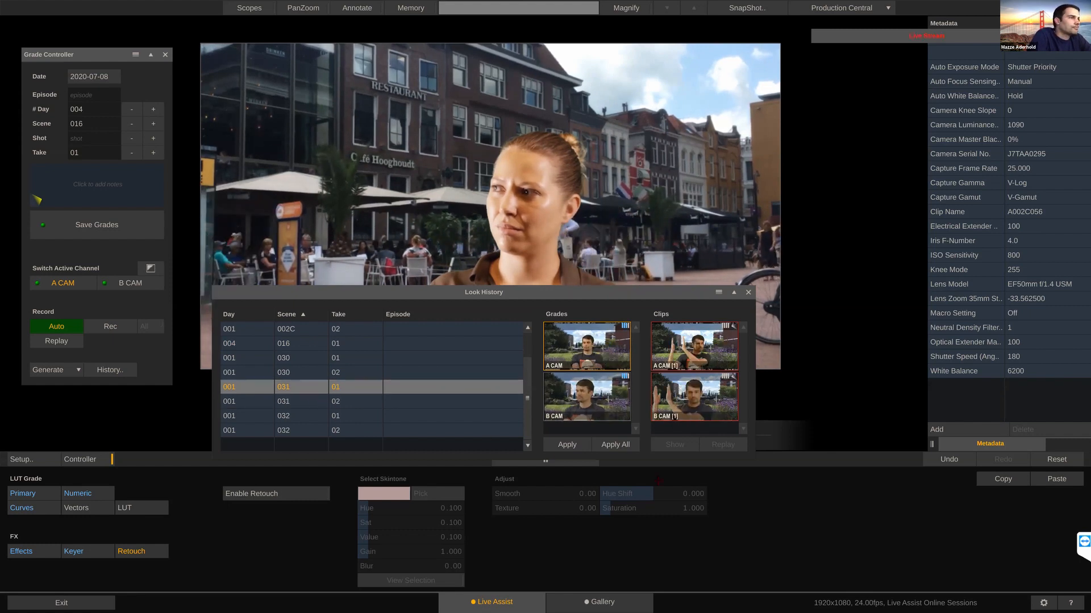
pyautogui.click(689, 375)
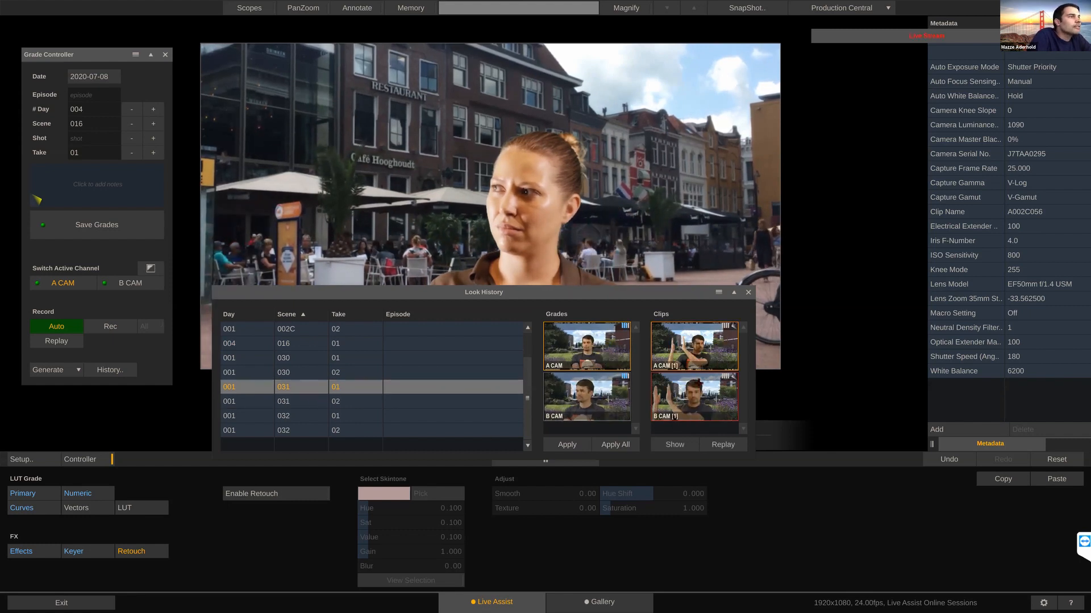
pyautogui.click(710, 445)
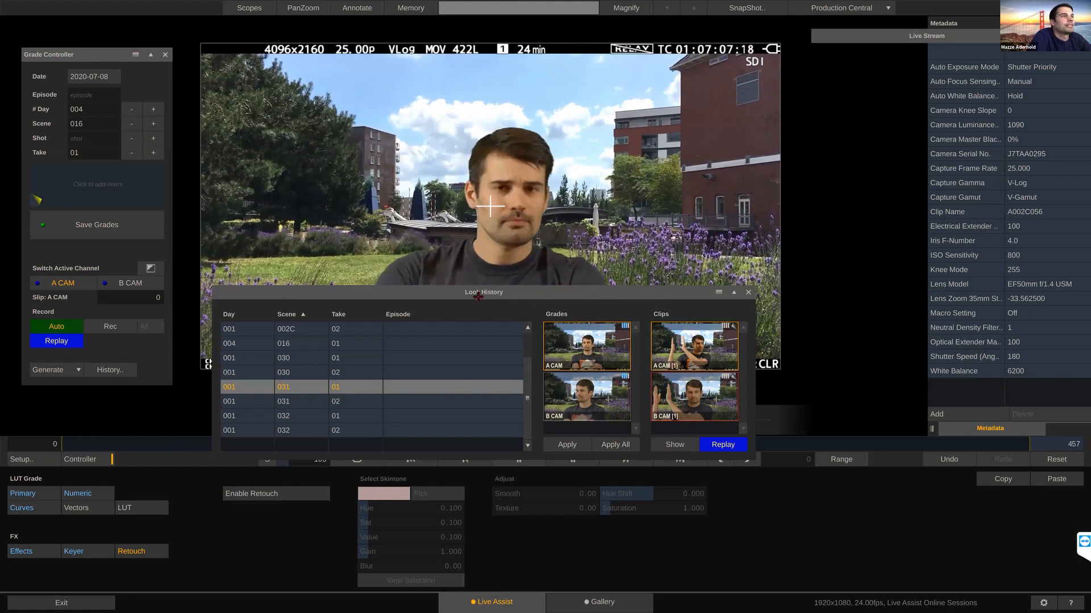
pyautogui.moveTo(477, 296); pyautogui.dragTo(301, 404)
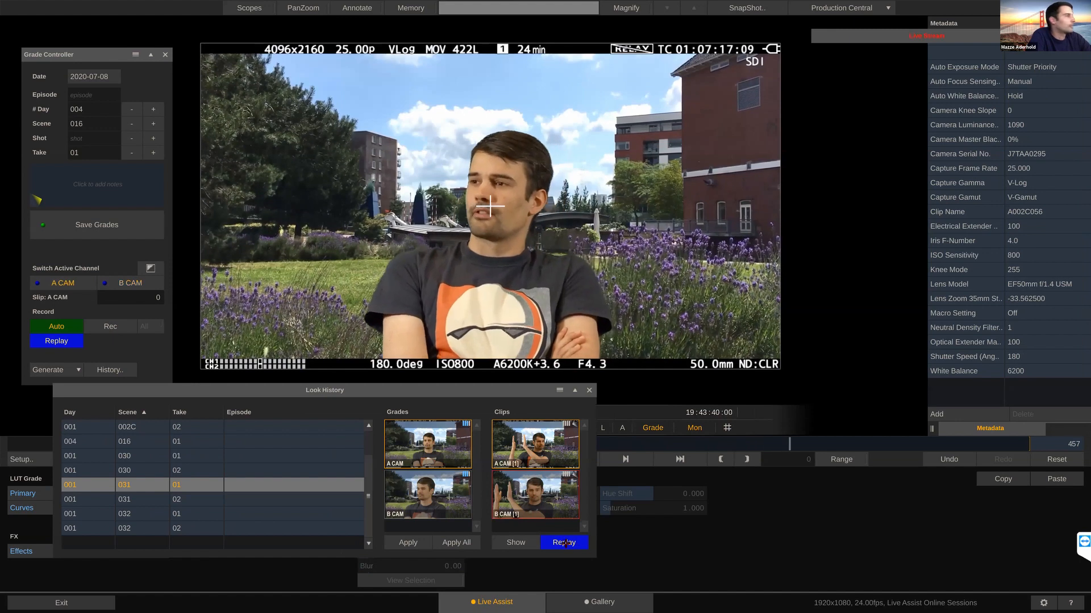
pyautogui.click(564, 543)
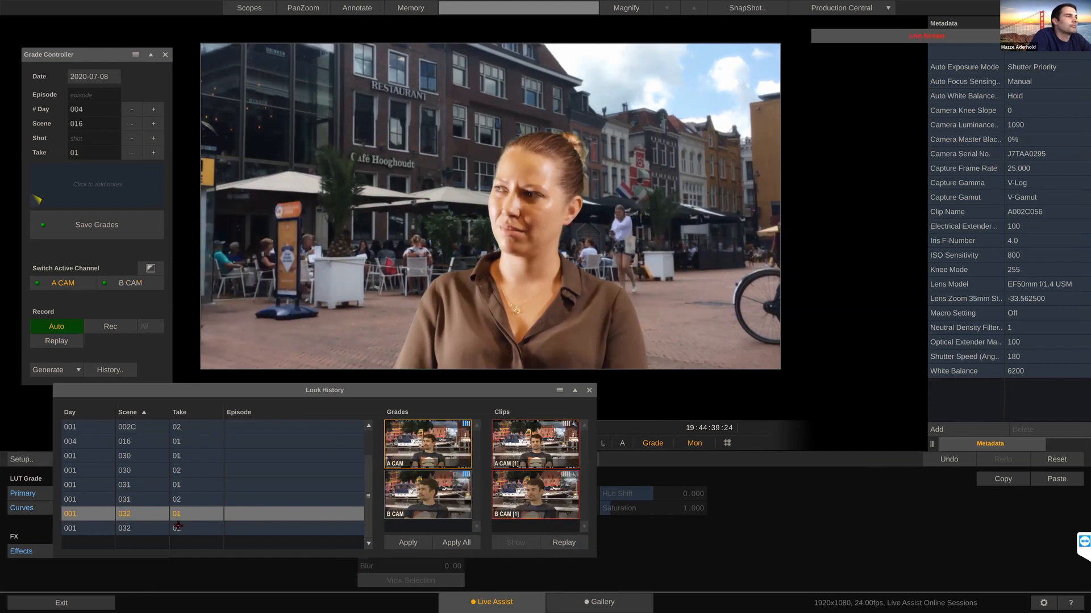
# Step: Replay scene 031, take 02 from the look history and switch the playback from A CAM to B CAM
pyautogui.click(158, 503)
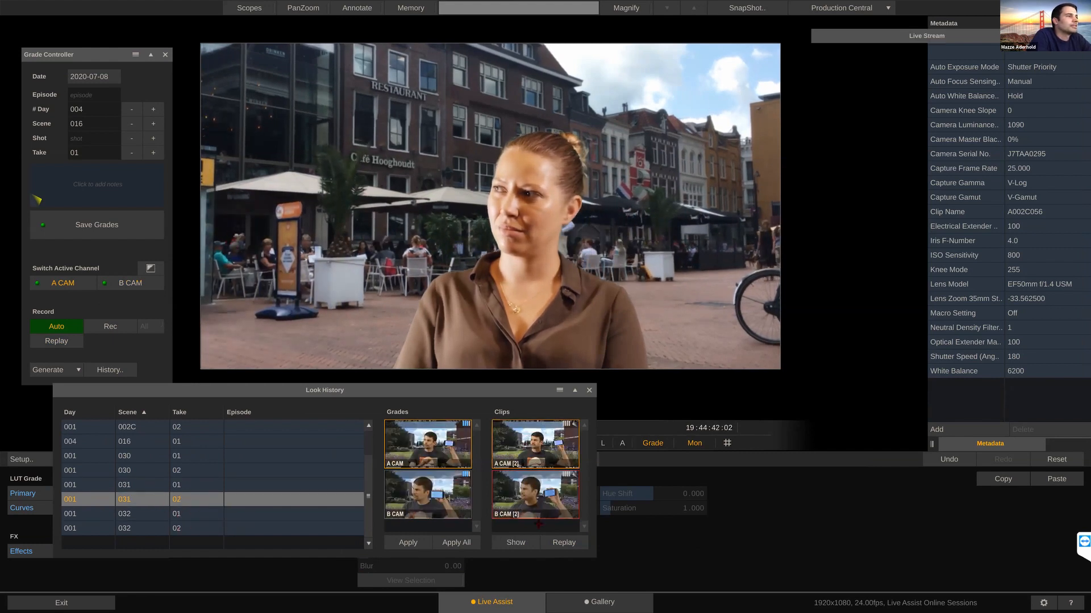
pyautogui.click(557, 543)
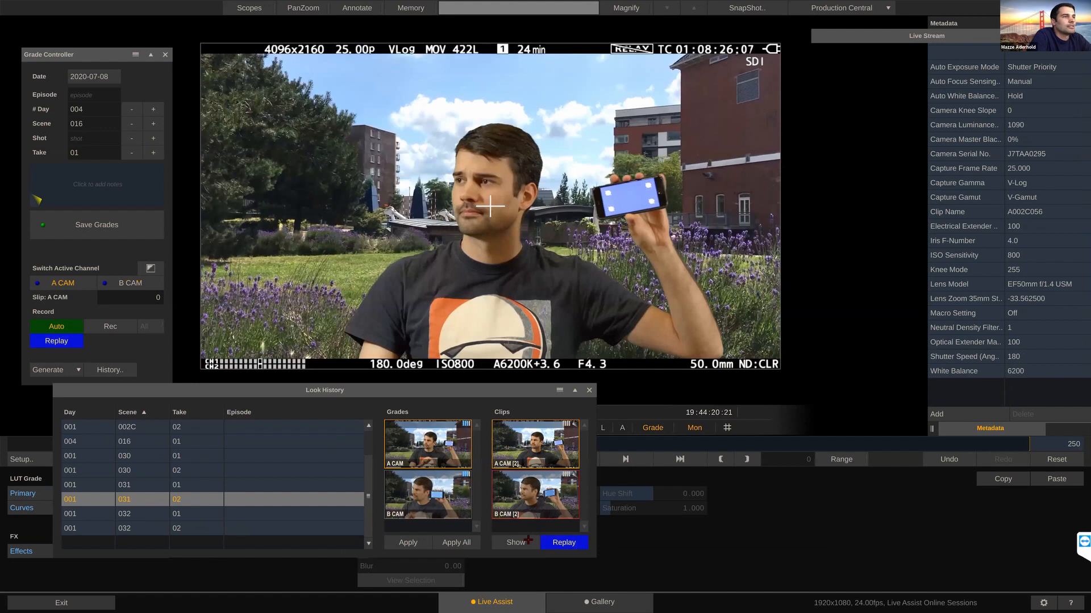
pyautogui.moveTo(359, 392)
pyautogui.mouseDown()
pyautogui.moveTo(356, 442)
pyautogui.moveTo(353, 412)
pyautogui.mouseUp()
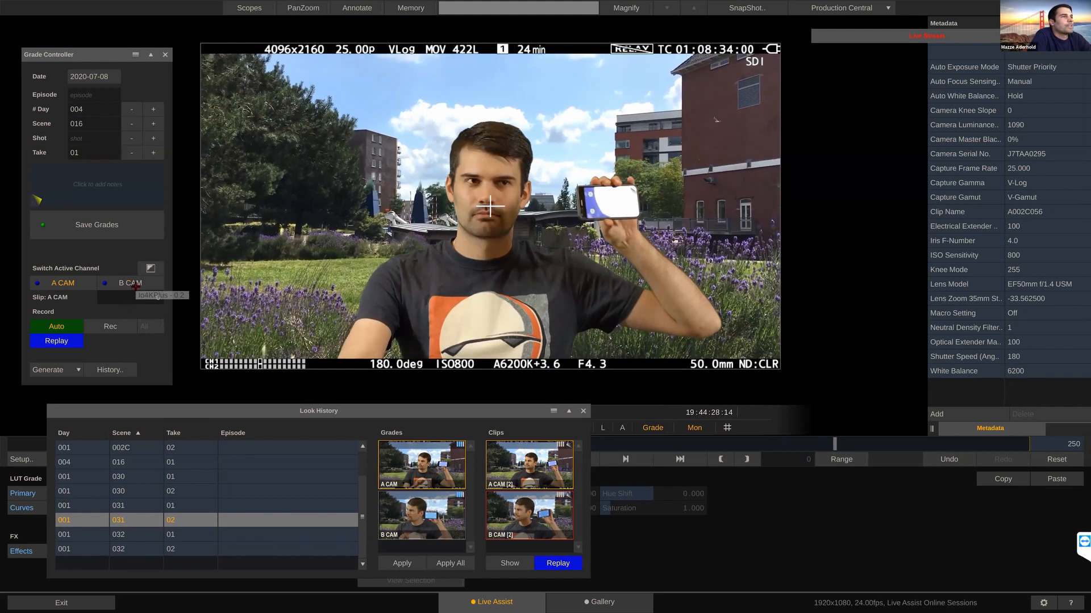
pyautogui.click(135, 283)
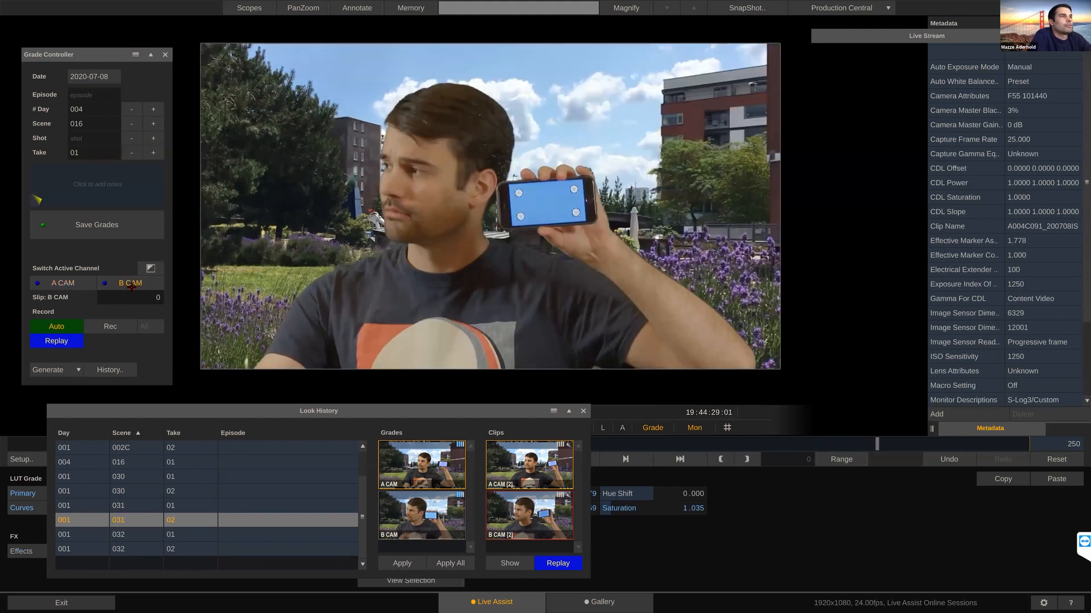
# Step: End the replay and close the look history, and bring up the primary grade controls for B CAM
pyautogui.moveTo(340, 415); pyautogui.dragTo(324, 389)
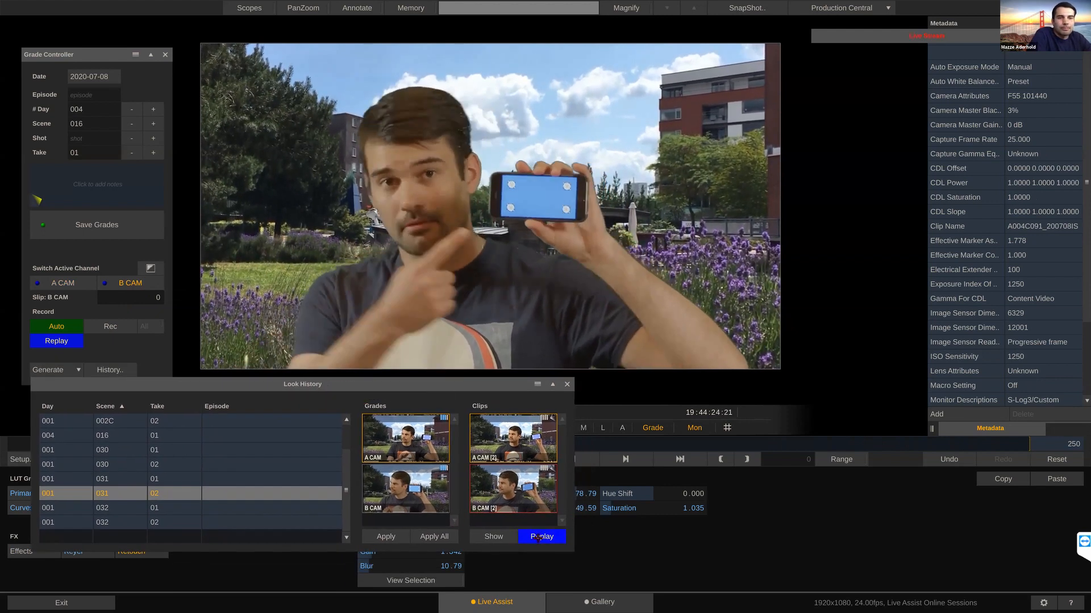
pyautogui.click(536, 537)
pyautogui.click(567, 386)
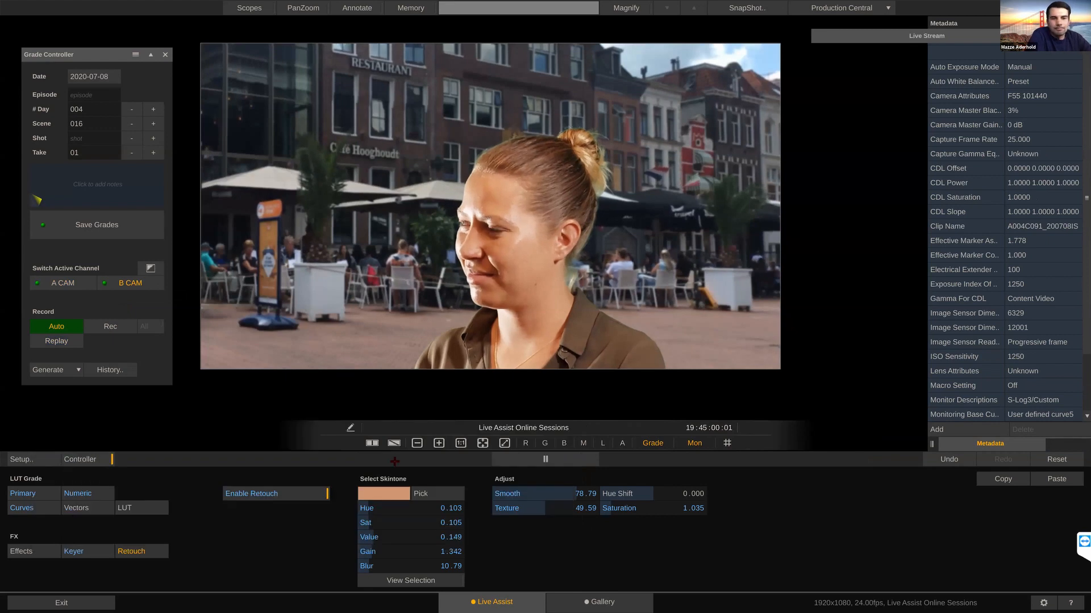
pyautogui.click(45, 494)
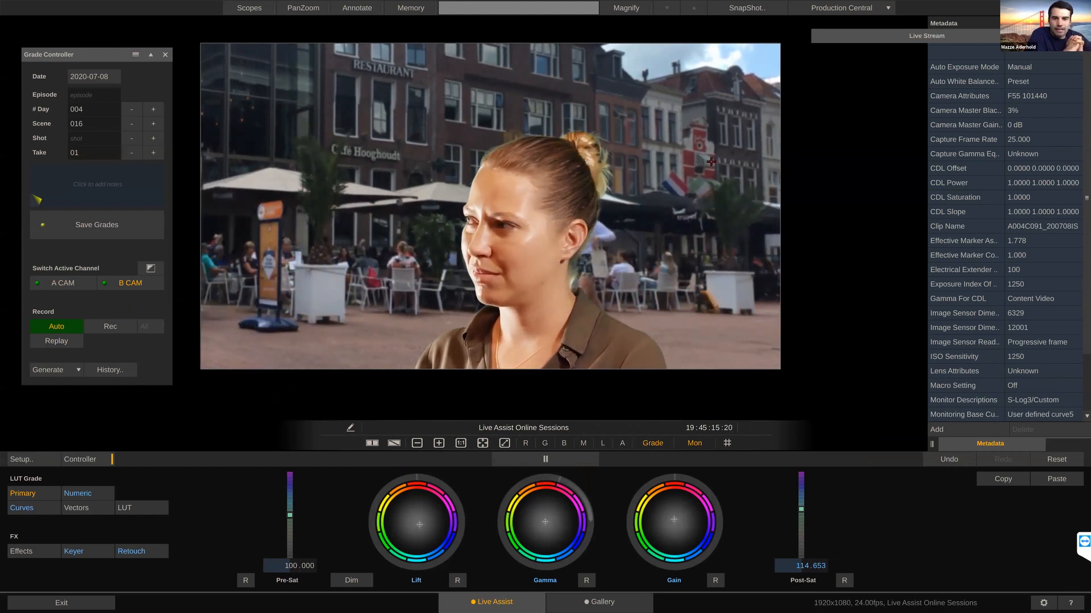
# Step: Open Instant Review beneath the relocated Live Stream window and load its review page in the web browser
pyautogui.moveTo(906, 36); pyautogui.dragTo(769, 41)
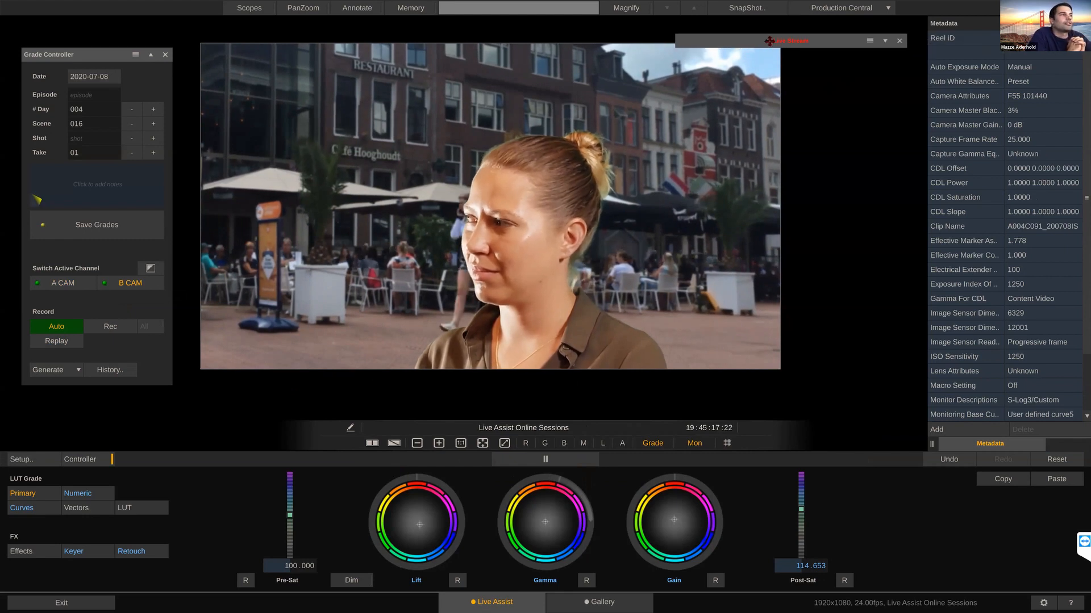
pyautogui.click(889, 8)
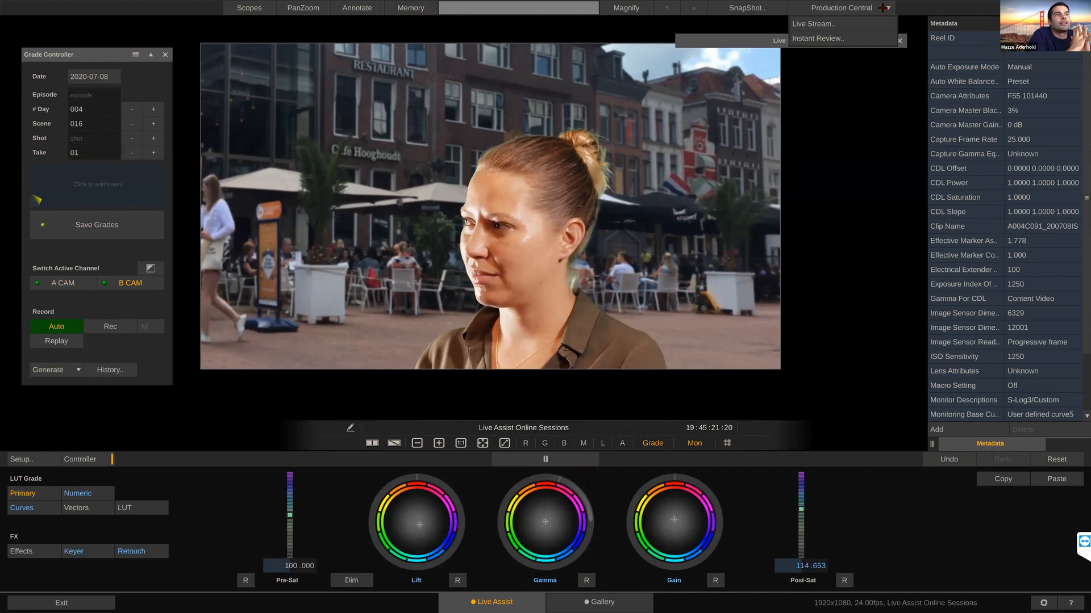
pyautogui.click(840, 38)
pyautogui.moveTo(727, 36); pyautogui.dragTo(822, 68)
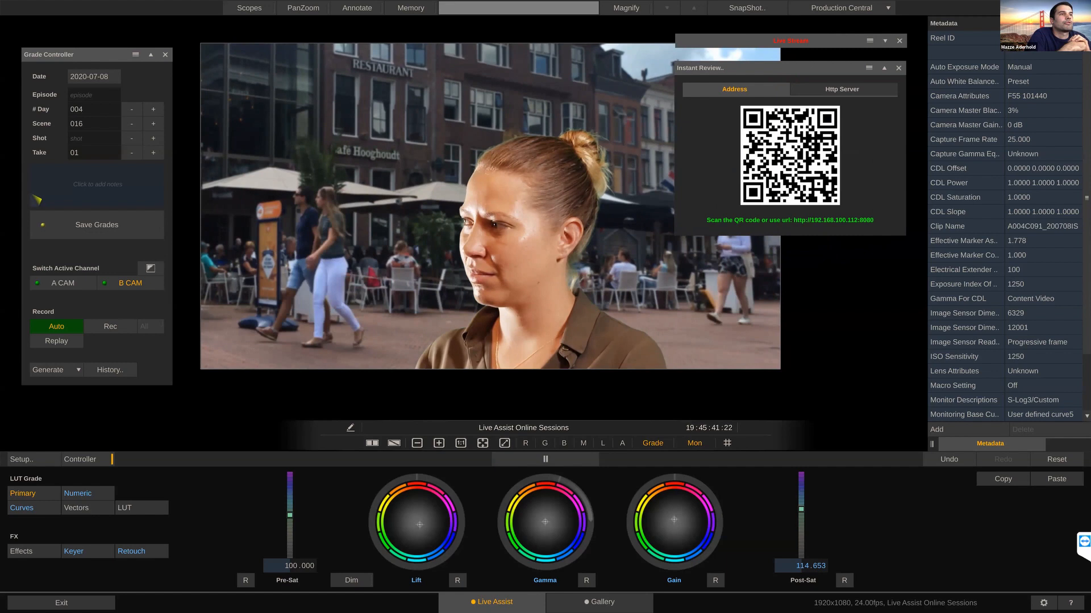
pyautogui.click(825, 224)
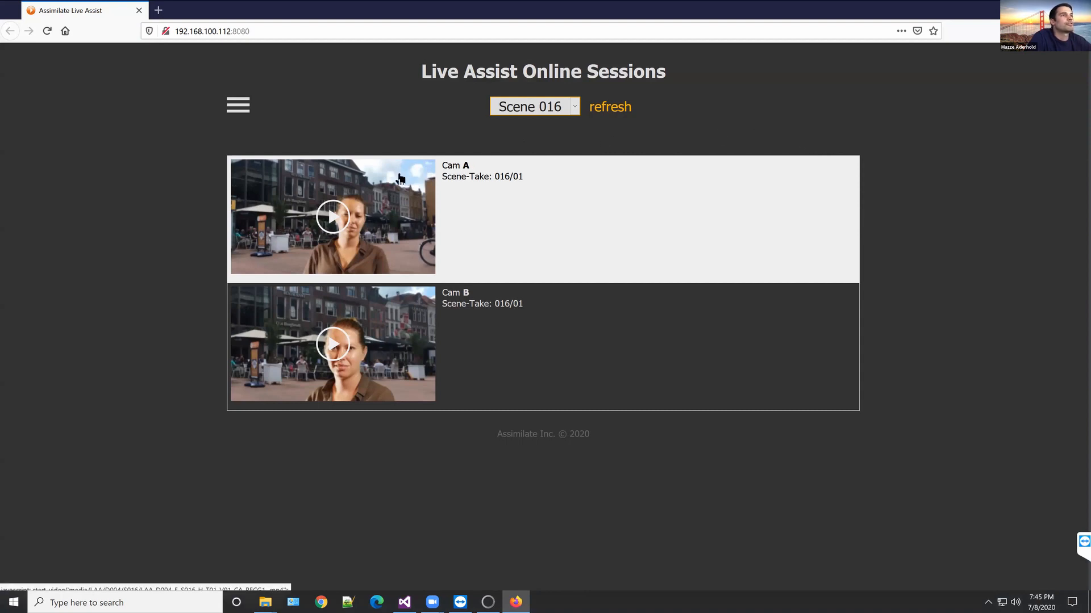
# Step: Filter the review page to the clips of Scene 032
pyautogui.click(239, 112)
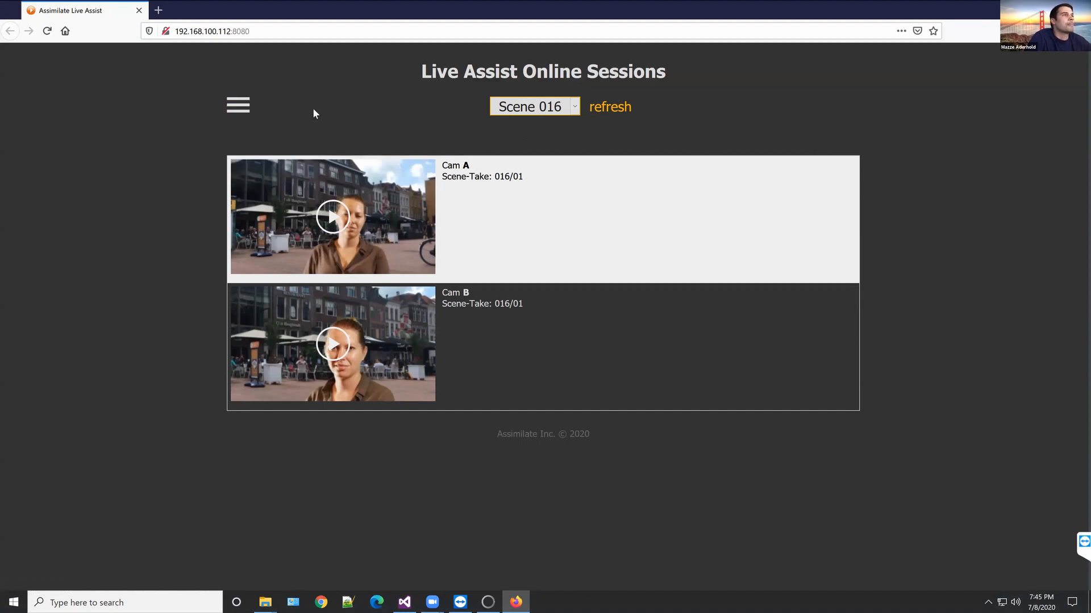
pyautogui.click(577, 109)
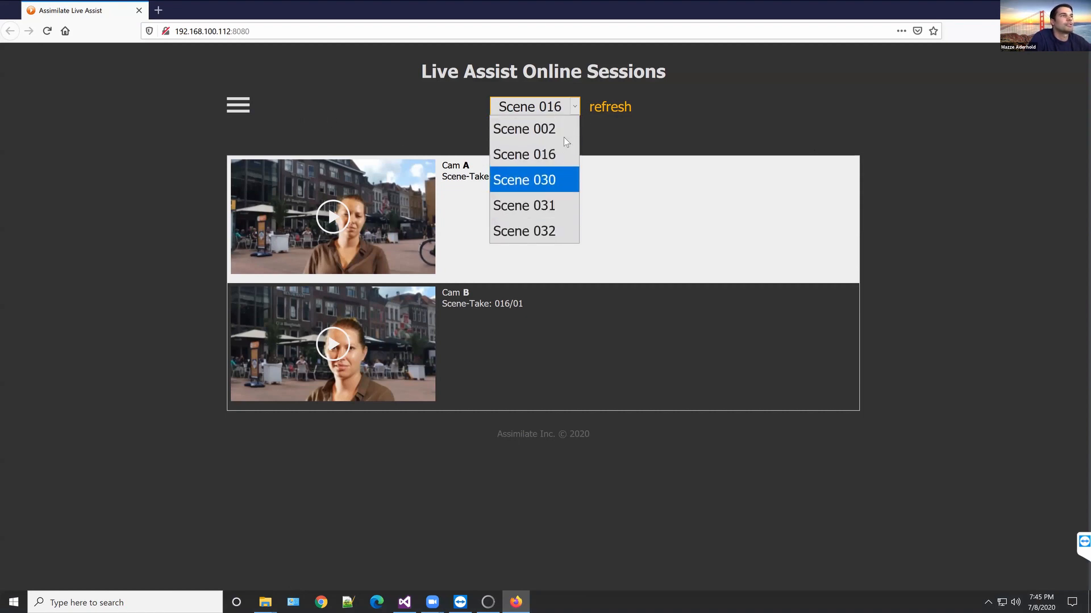
pyautogui.click(548, 230)
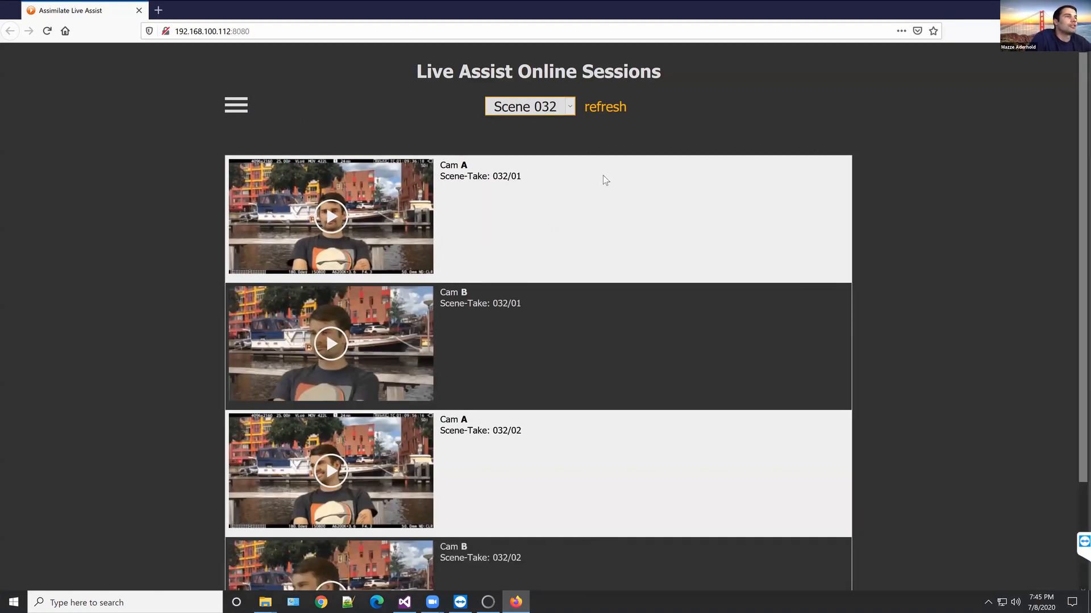
# Step: Play the Cam A and Cam B clips of scene-take 032/02, closing the player after each one
pyautogui.scroll(-3, 618, 166)
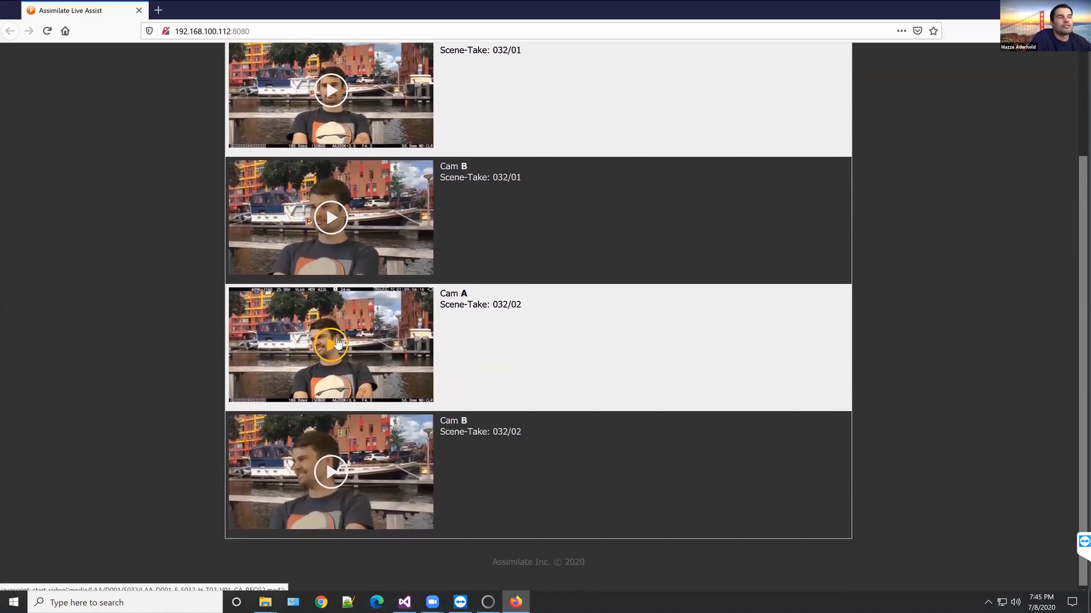
pyautogui.click(337, 342)
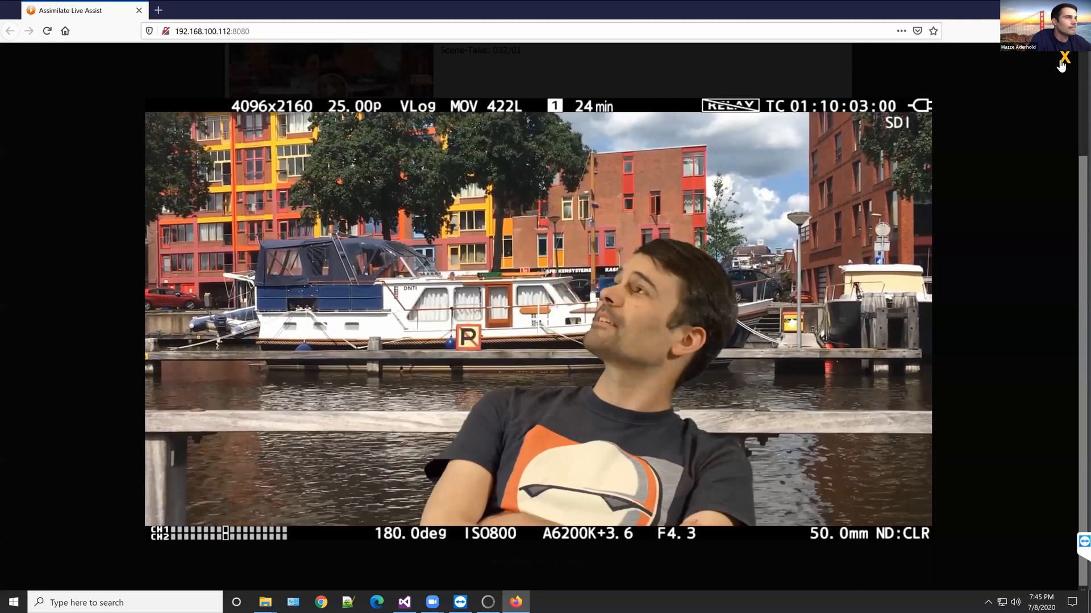
pyautogui.click(1061, 64)
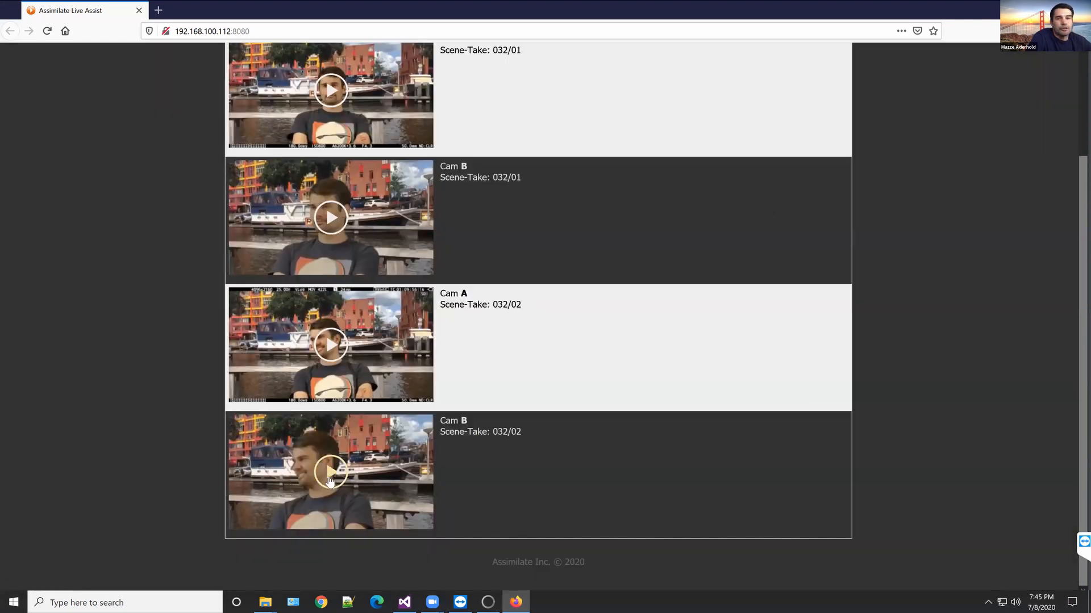
pyautogui.click(355, 434)
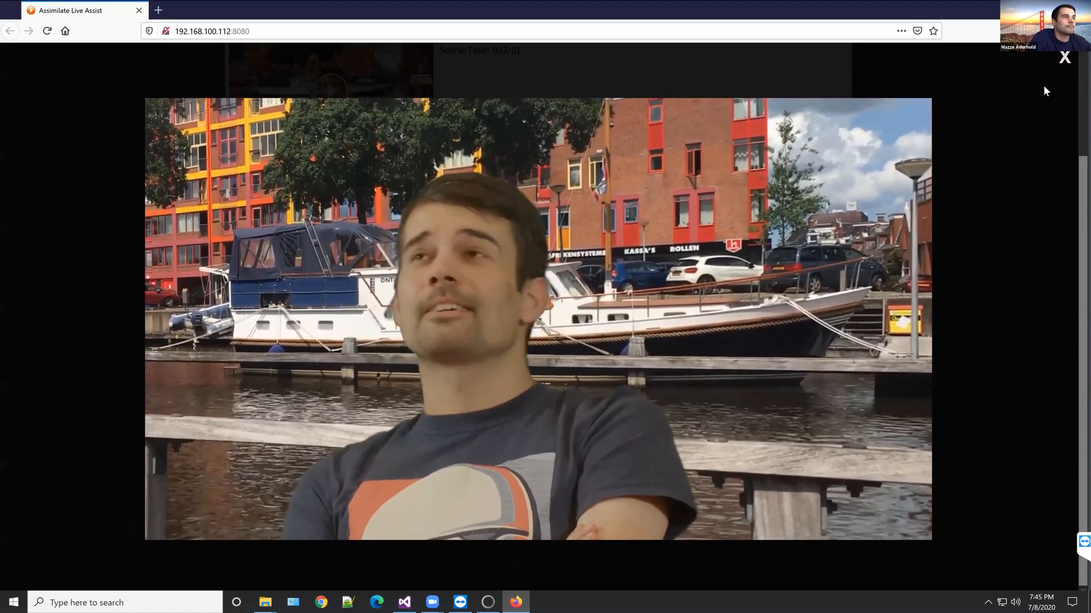
pyautogui.click(1064, 62)
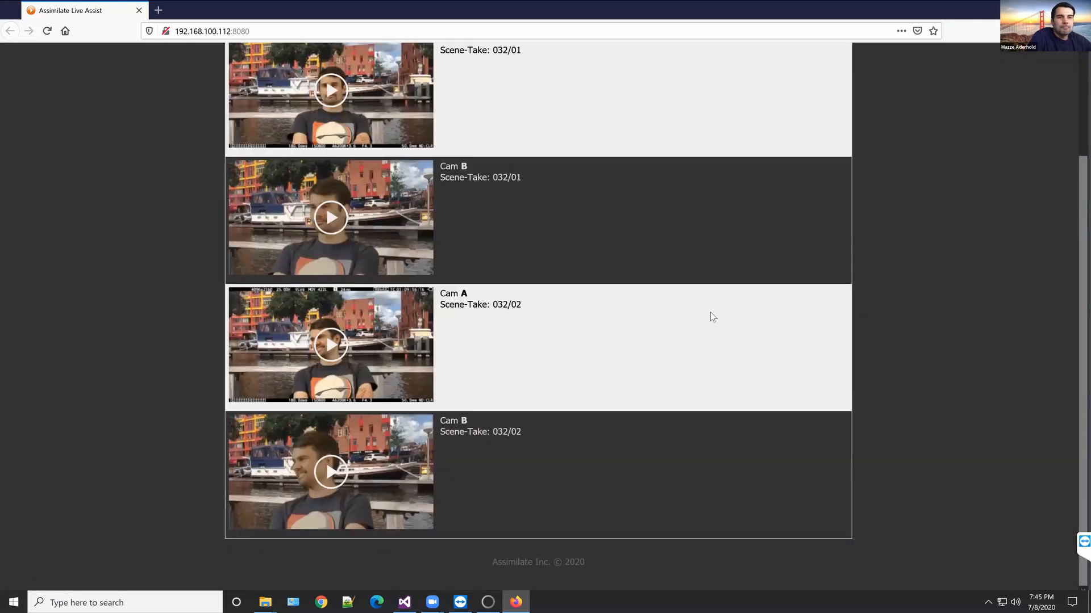
pyautogui.scroll(3, 596, 335)
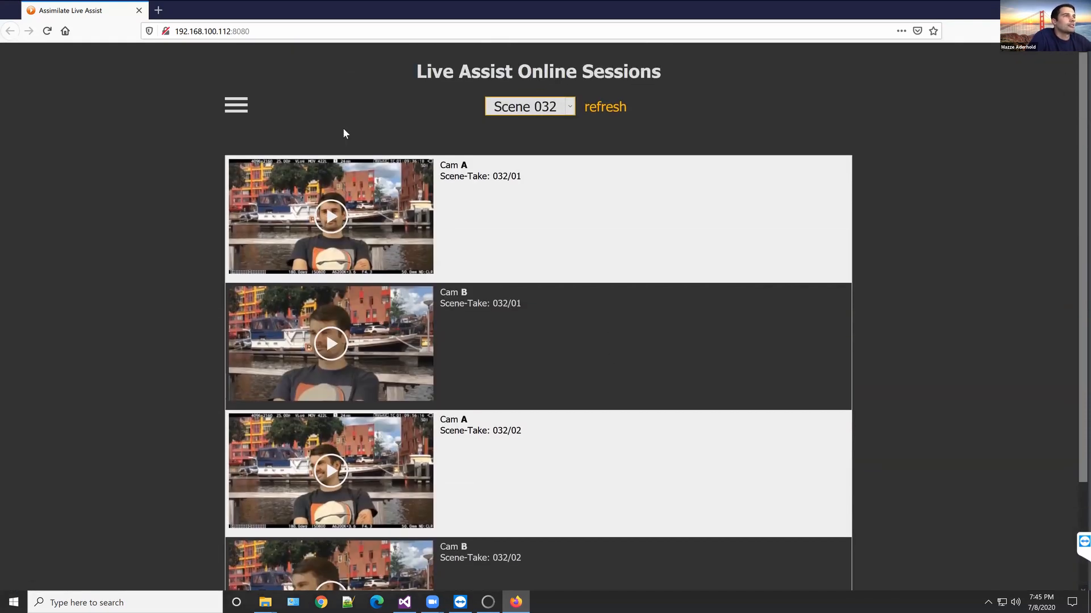
# Step: Switch the review page to looks, wipe between the clean and graded Cam A images of scene-take 016/01, and close the comparison
pyautogui.click(241, 114)
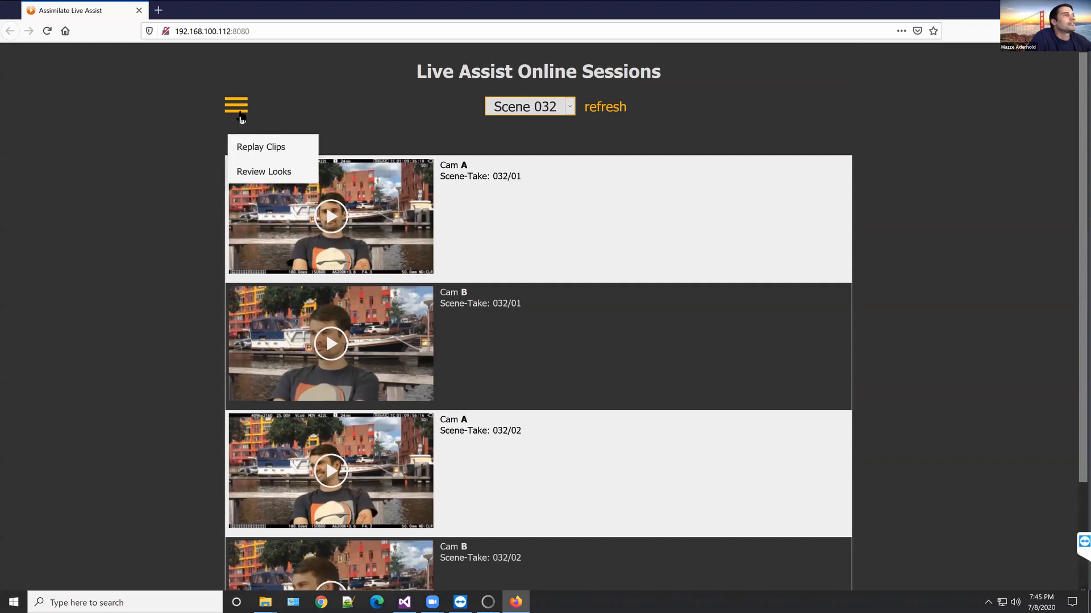
pyautogui.click(260, 173)
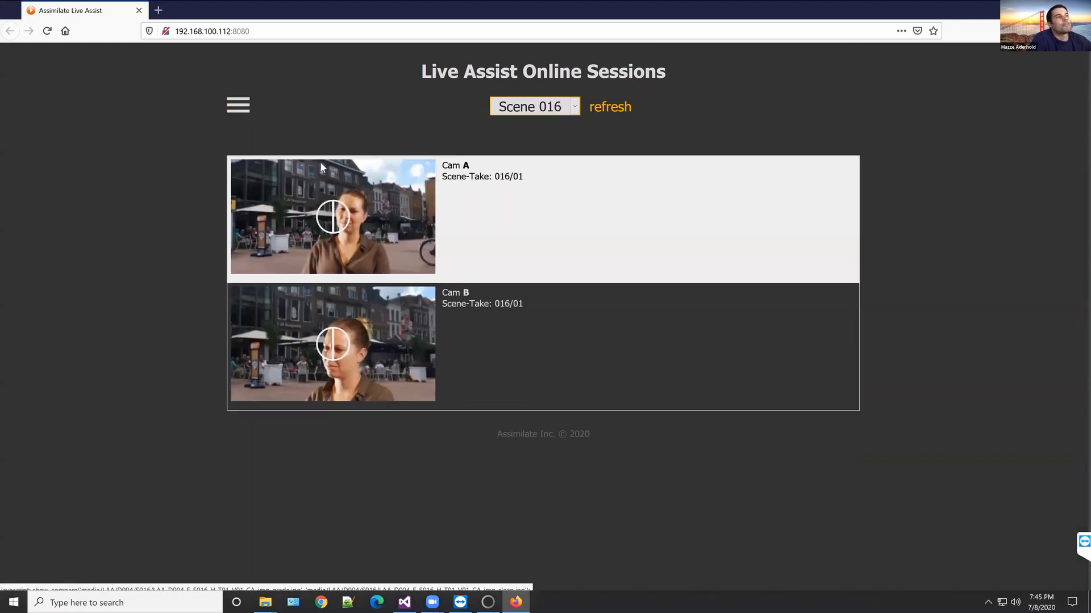
pyautogui.click(326, 220)
pyautogui.moveTo(575, 318); pyautogui.dragTo(508, 318)
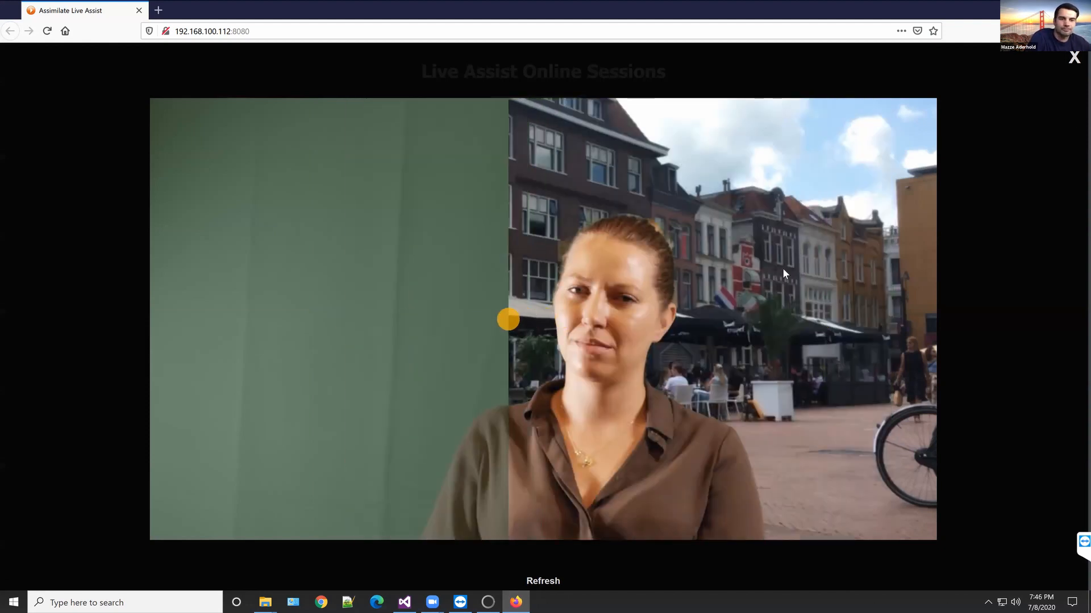
pyautogui.click(1011, 105)
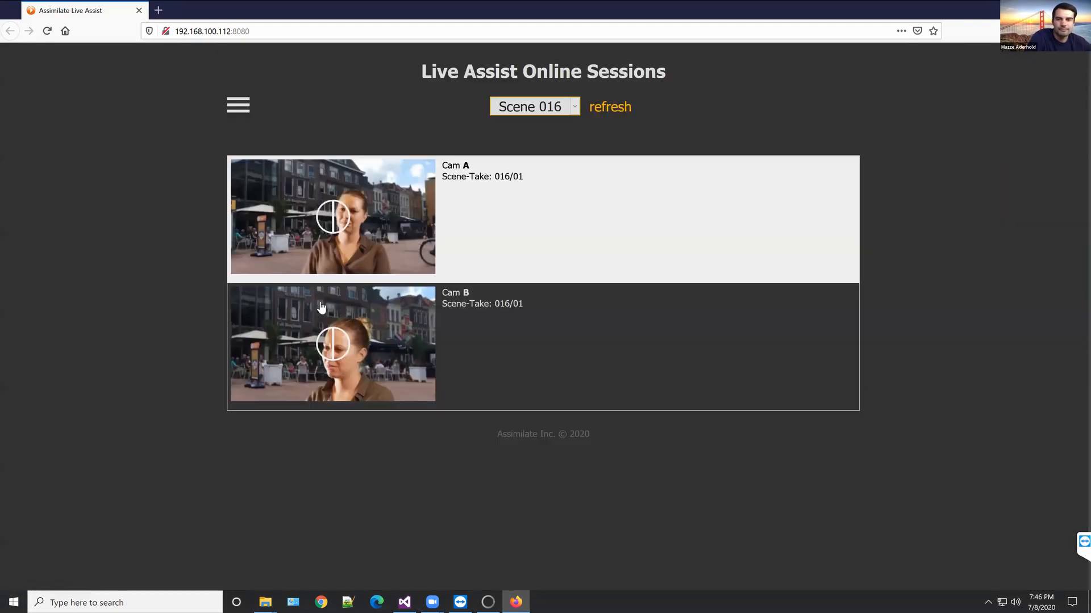
# Step: Wipe between the clean and graded Cam B images of scene-take 016/01 and close the comparison
pyautogui.click(336, 344)
pyautogui.moveTo(540, 313); pyautogui.dragTo(431, 319)
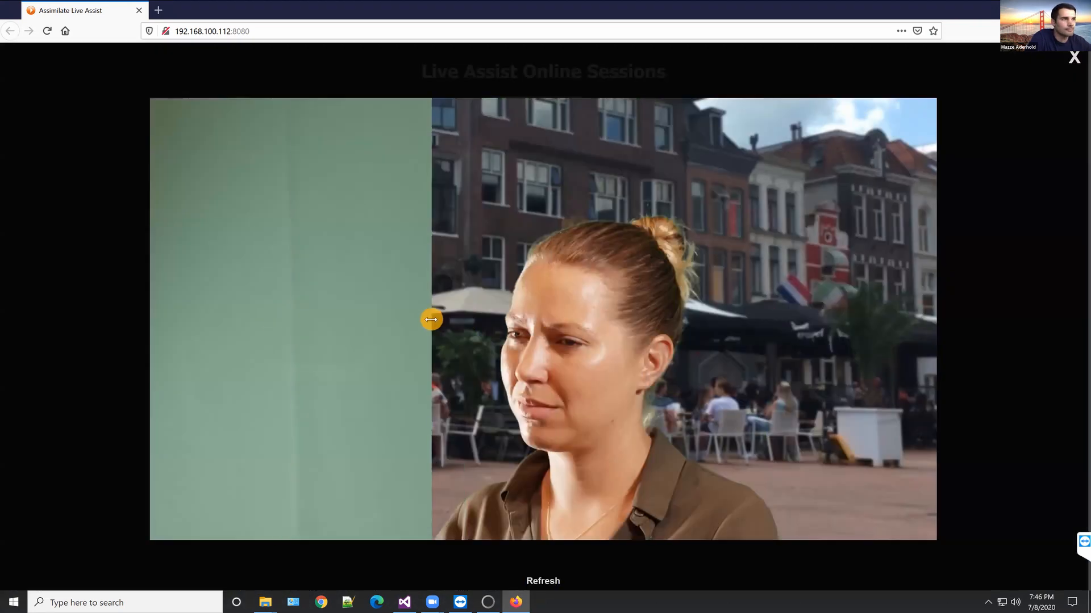
pyautogui.click(1074, 59)
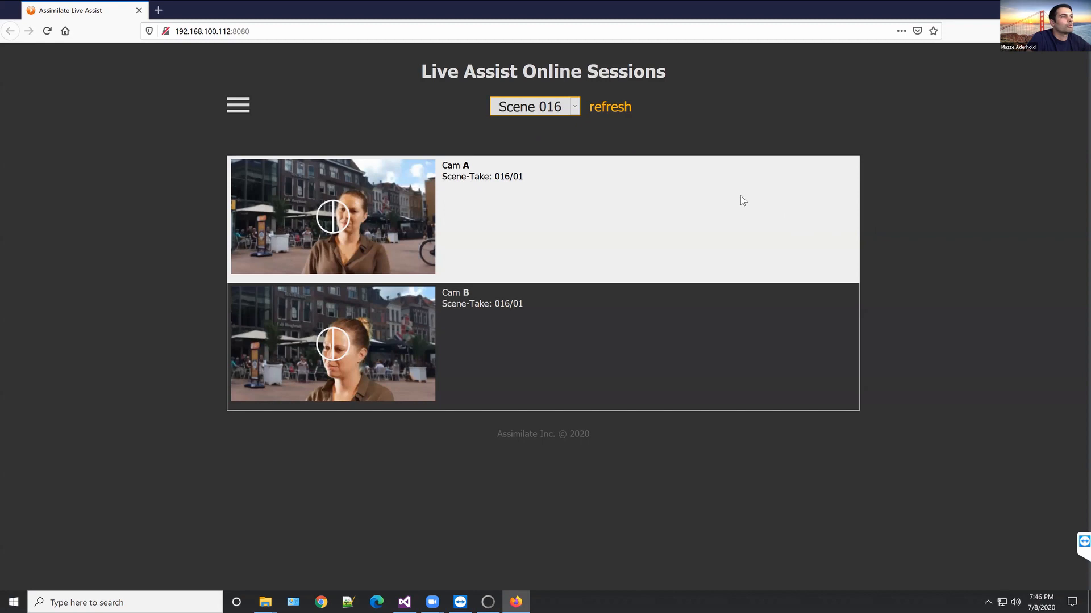
# Step: Return to Live Assist, collapse the Instant Review window beneath Live Stream, and resume live playback
pyautogui.click(490, 602)
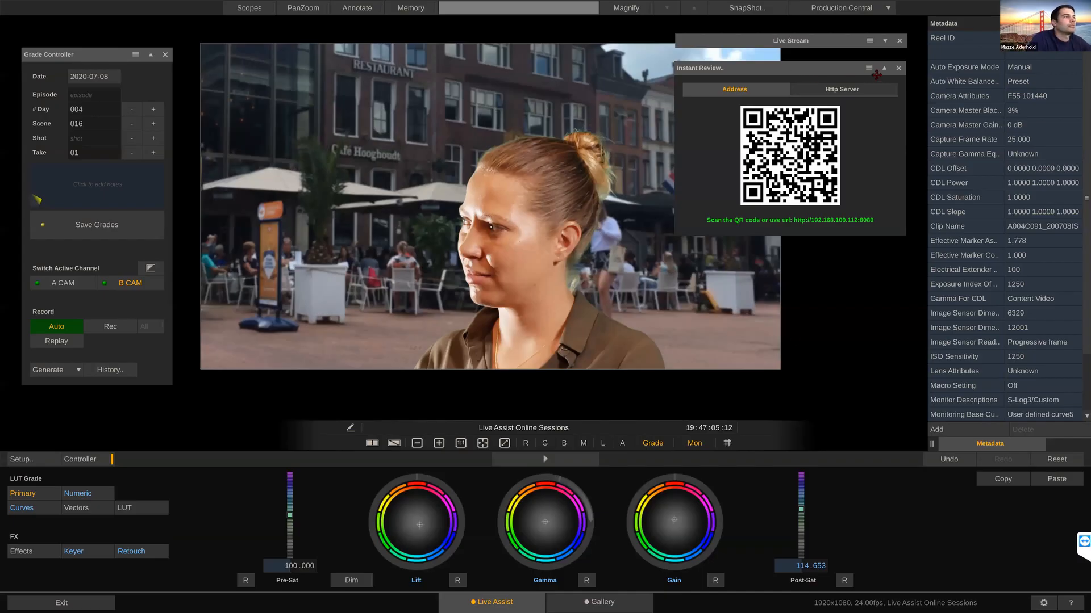
pyautogui.click(865, 68)
pyautogui.moveTo(817, 69); pyautogui.dragTo(809, 41)
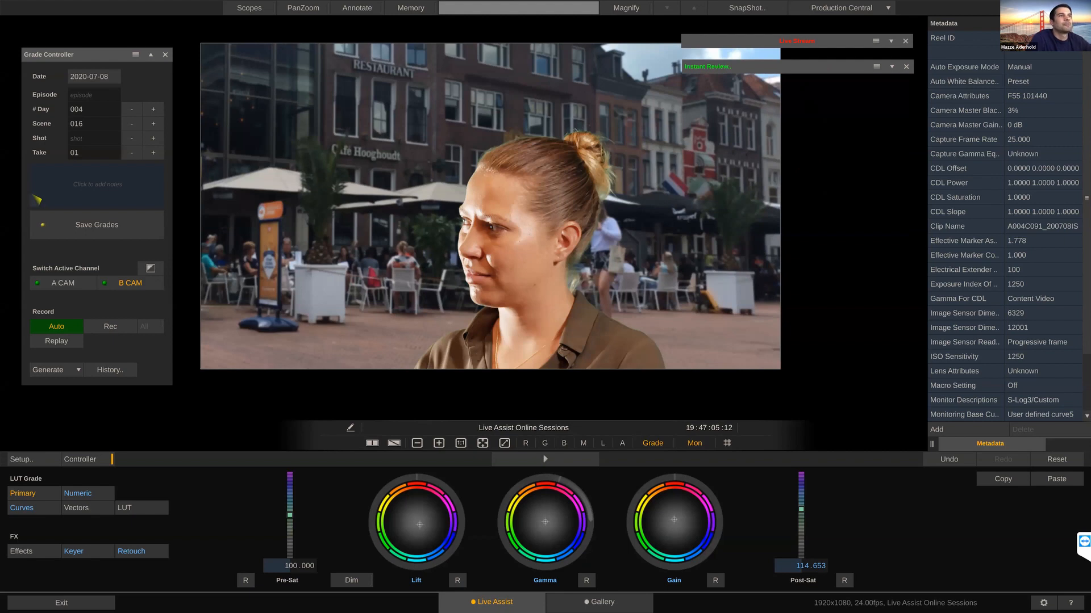
pyautogui.click(546, 459)
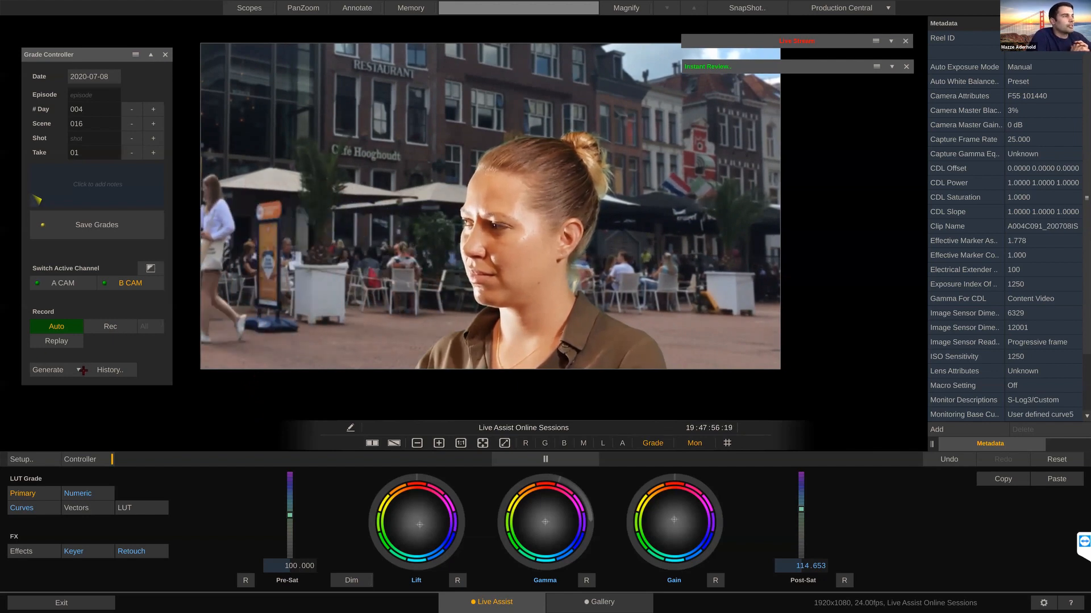
# Step: Generate the full grade report, read through it to the scene-take 016/01 entry, and close the PDF
pyautogui.click(56, 369)
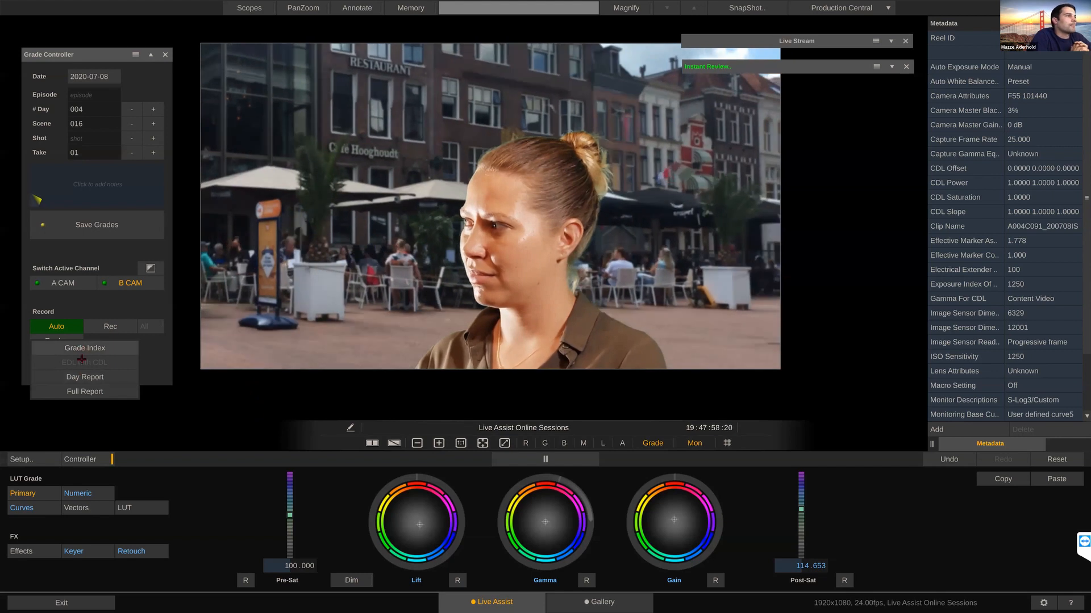
pyautogui.click(84, 391)
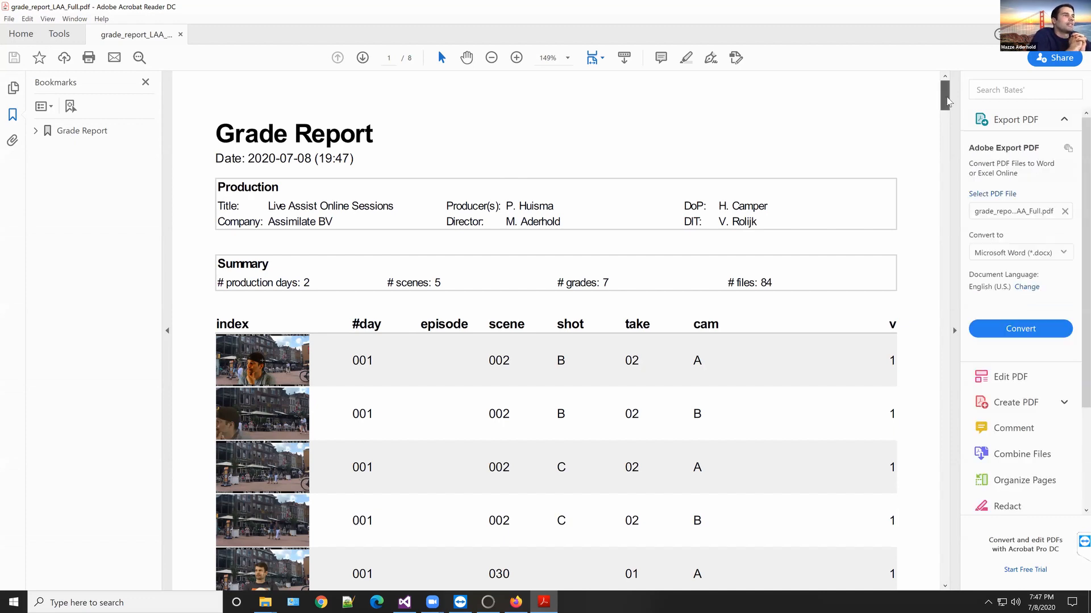
pyautogui.moveTo(946, 100); pyautogui.dragTo(939, 164)
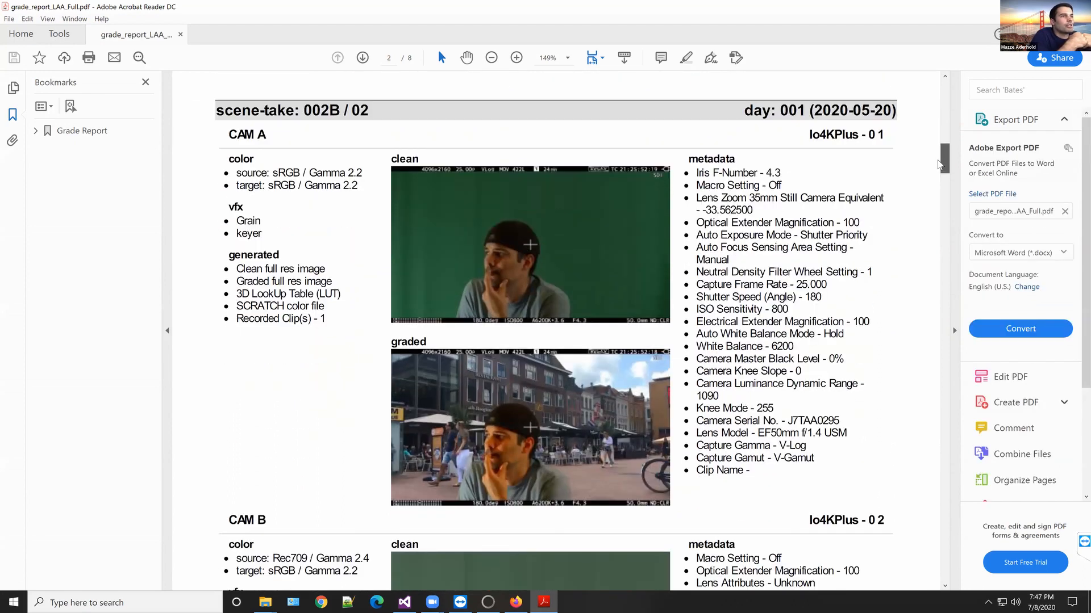
pyautogui.moveTo(938, 165); pyautogui.dragTo(873, 540)
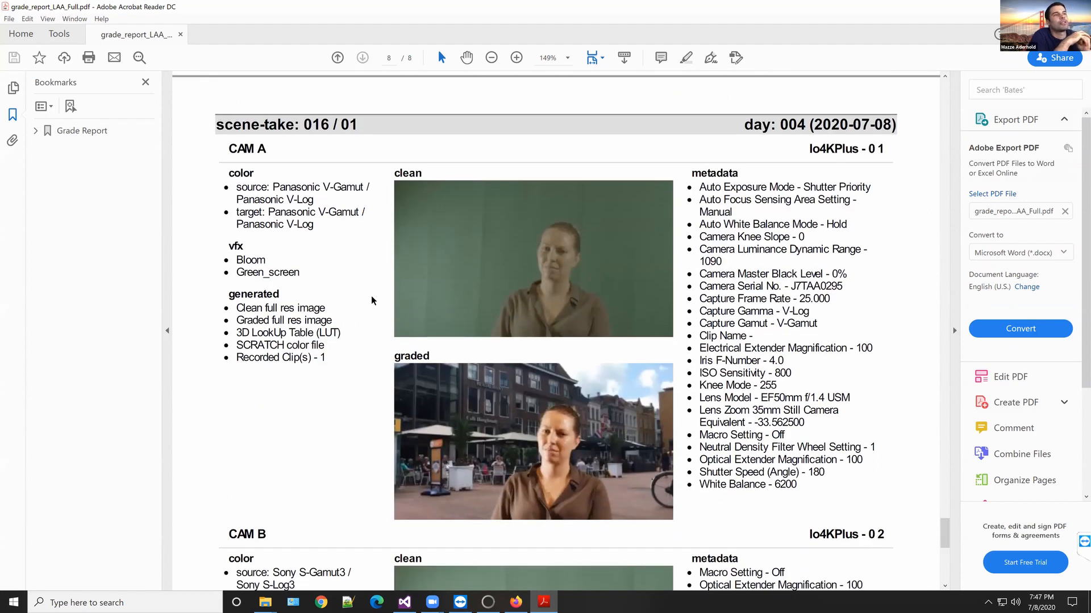
pyautogui.scroll(-1, 417, 285)
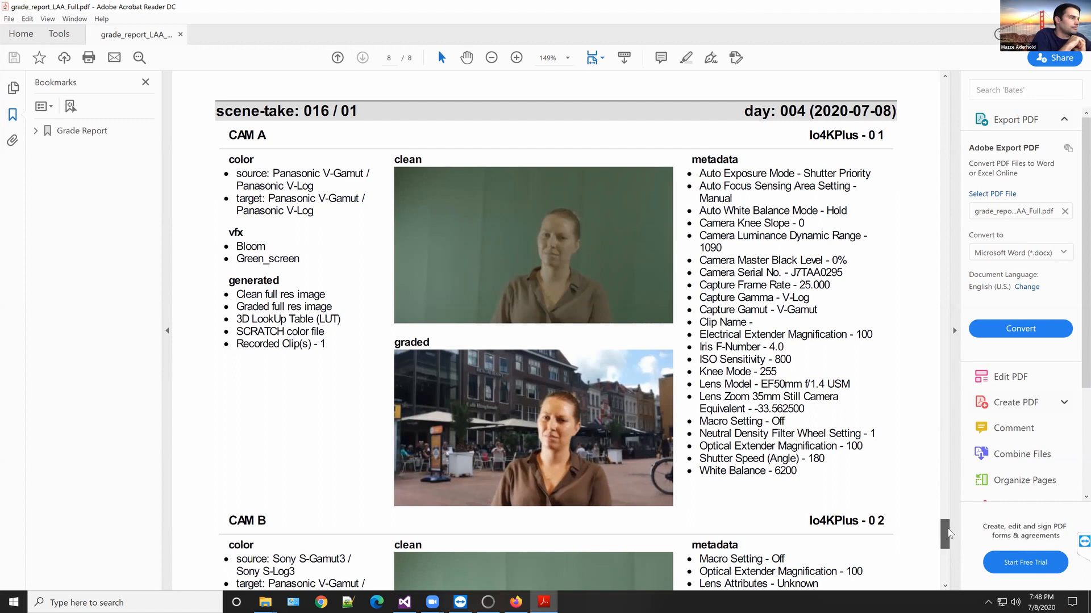
pyautogui.scroll(-10, 948, 534)
pyautogui.moveTo(947, 540); pyautogui.dragTo(947, 515)
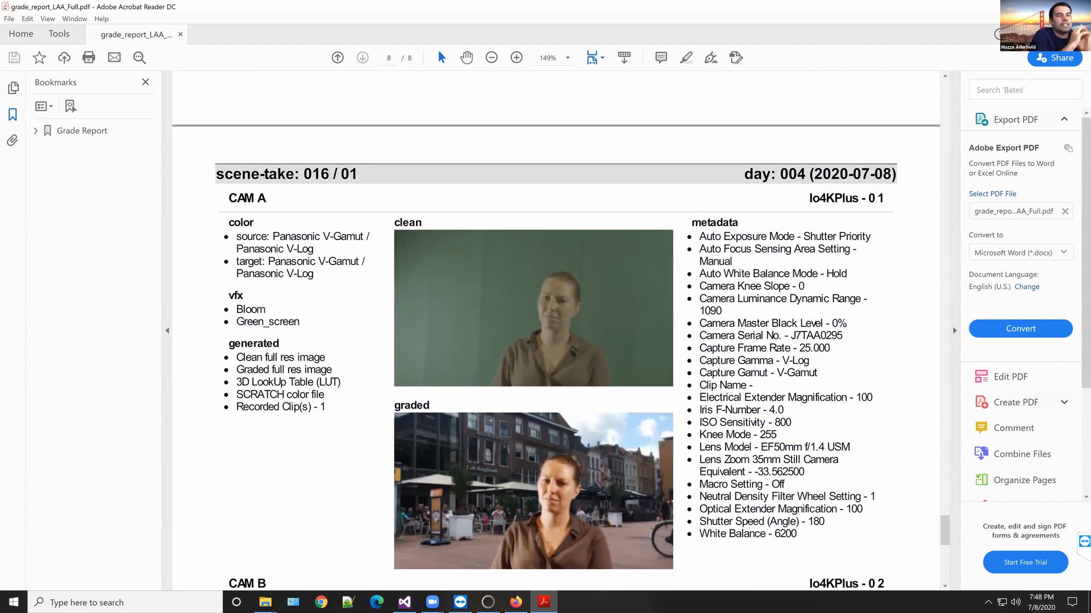
pyautogui.click(1078, 7)
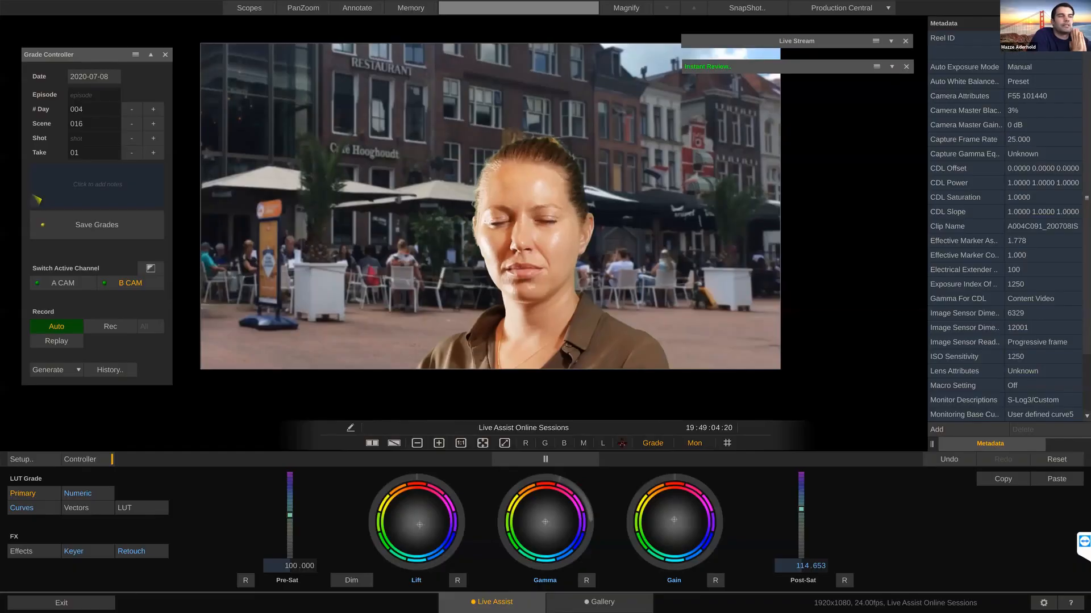
pyautogui.click(80, 372)
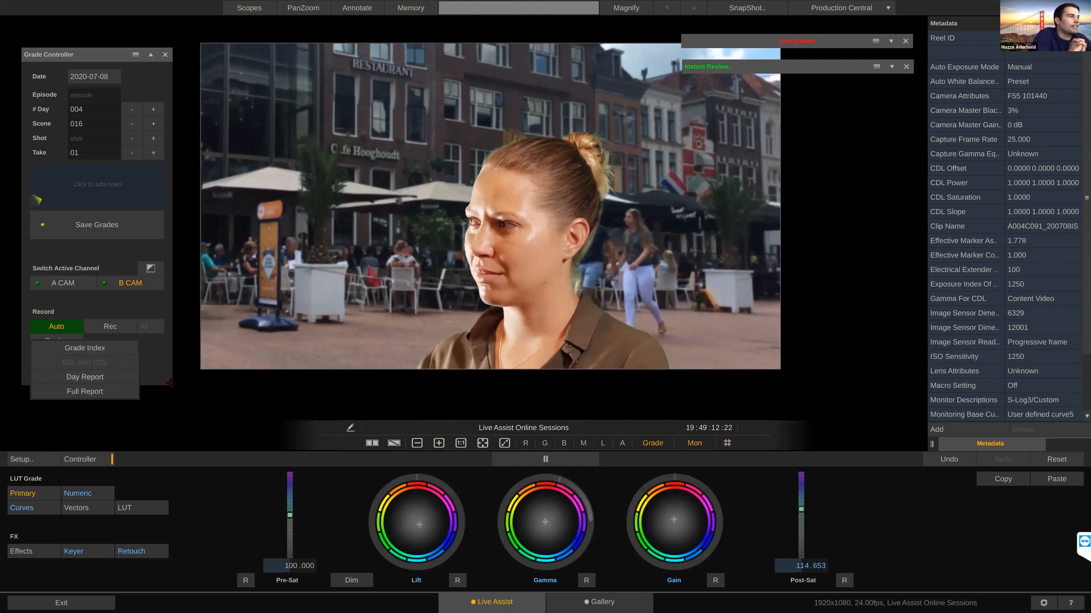
pyautogui.click(241, 413)
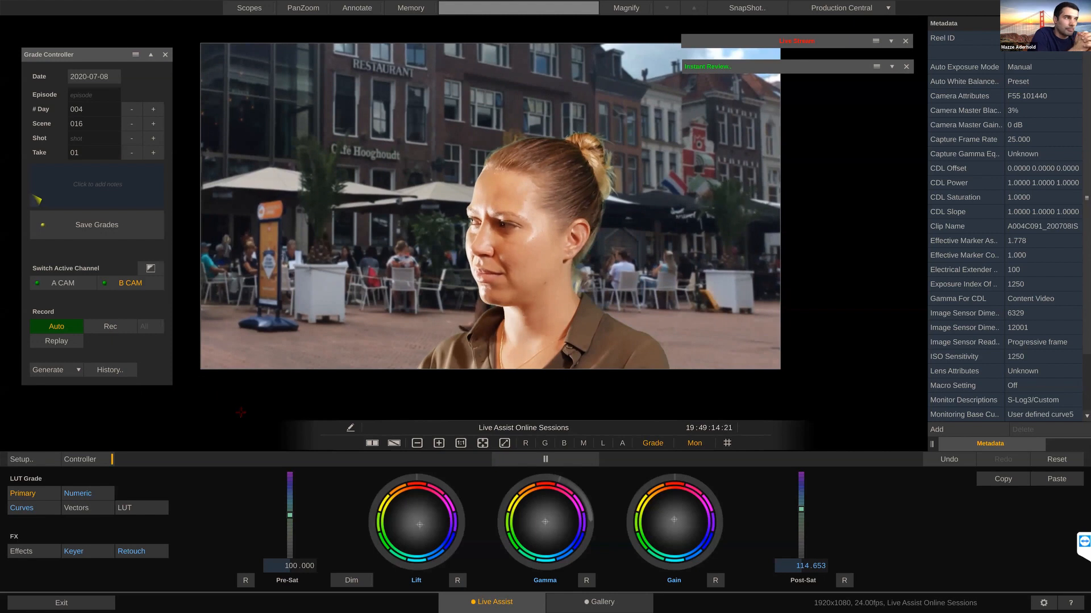
pyautogui.hotkey('alt', 'Tab')
pyautogui.hotkey('alt', 'shift', 'Tab')
# Step: Check the output folder and file prefix in the project setup and switch to the Media folder in File Explorer
pyautogui.click(20, 460)
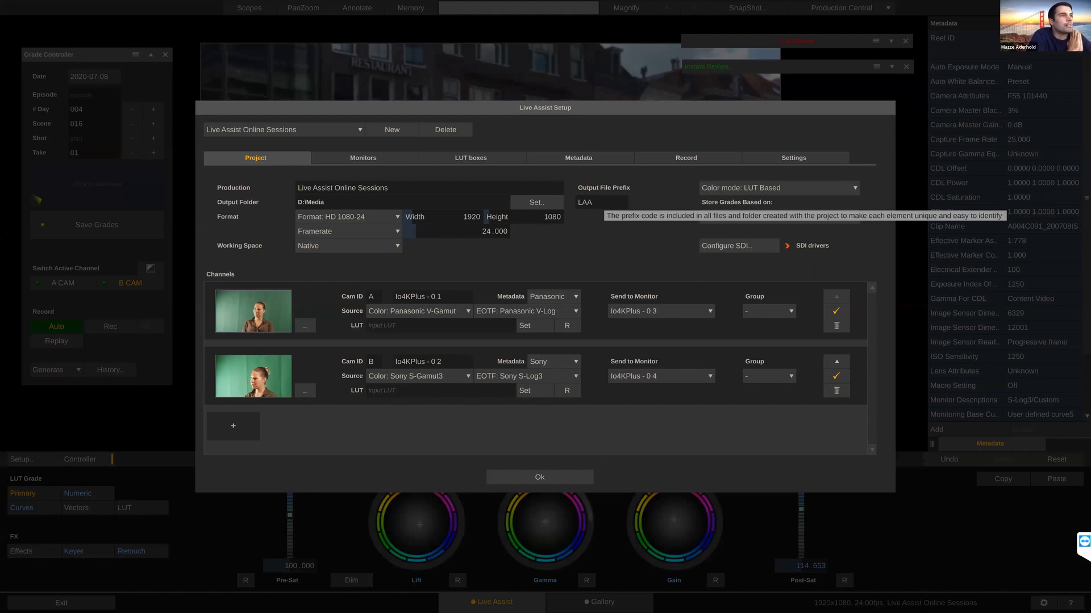
pyautogui.hotkey('alt', 'Tab')
pyautogui.hotkey('alt', 'Tab')
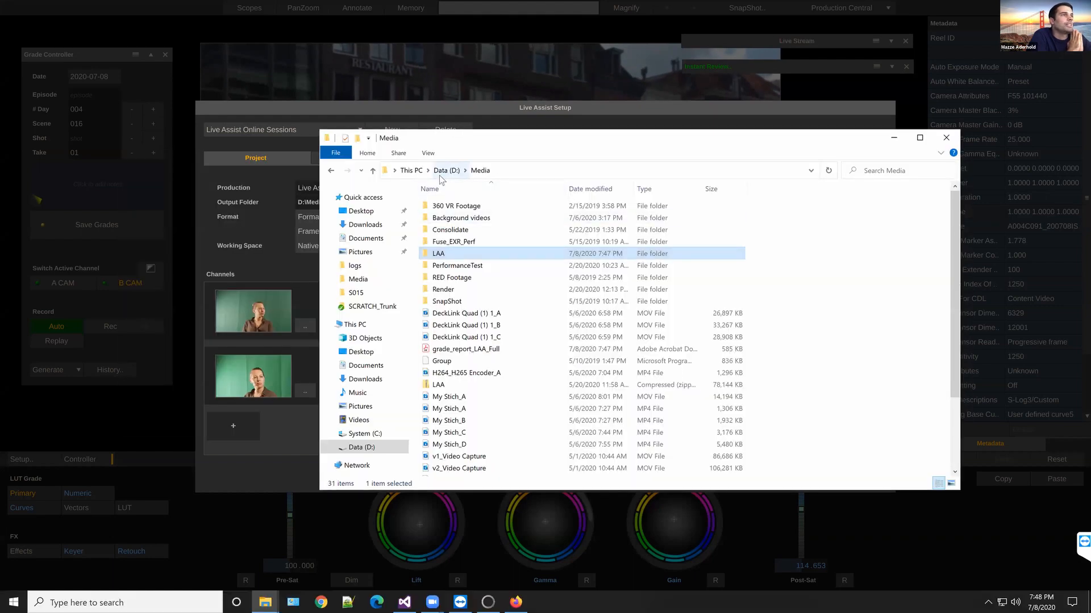
# Step: Browse to LAA > D004 > S016 and widen the name column to examine the saved grade, image, clip and log files
pyautogui.doubleClick(447, 256)
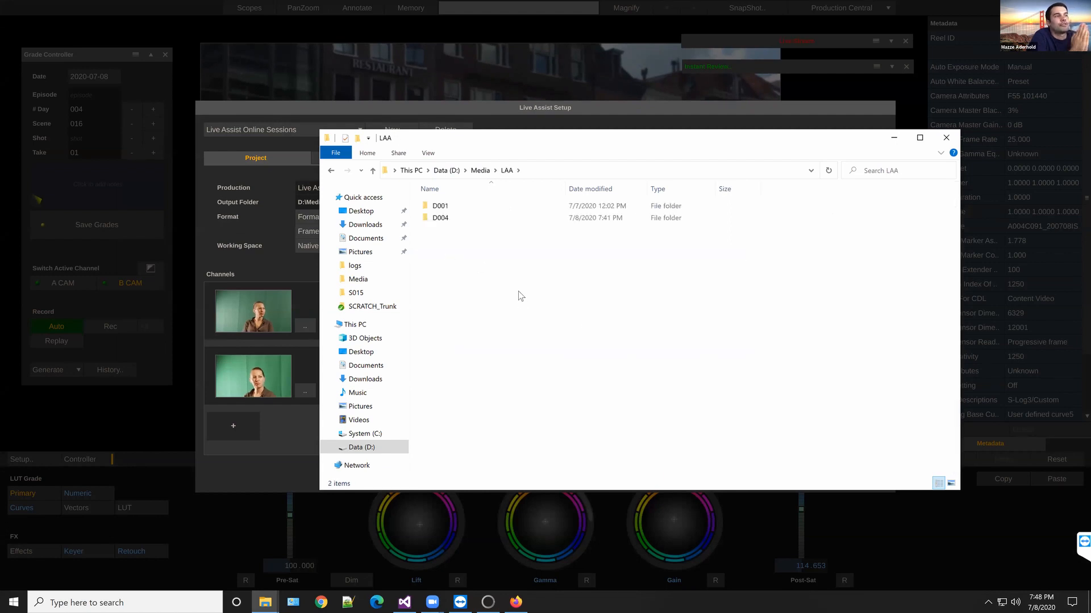
pyautogui.click(441, 221)
pyautogui.doubleClick(450, 219)
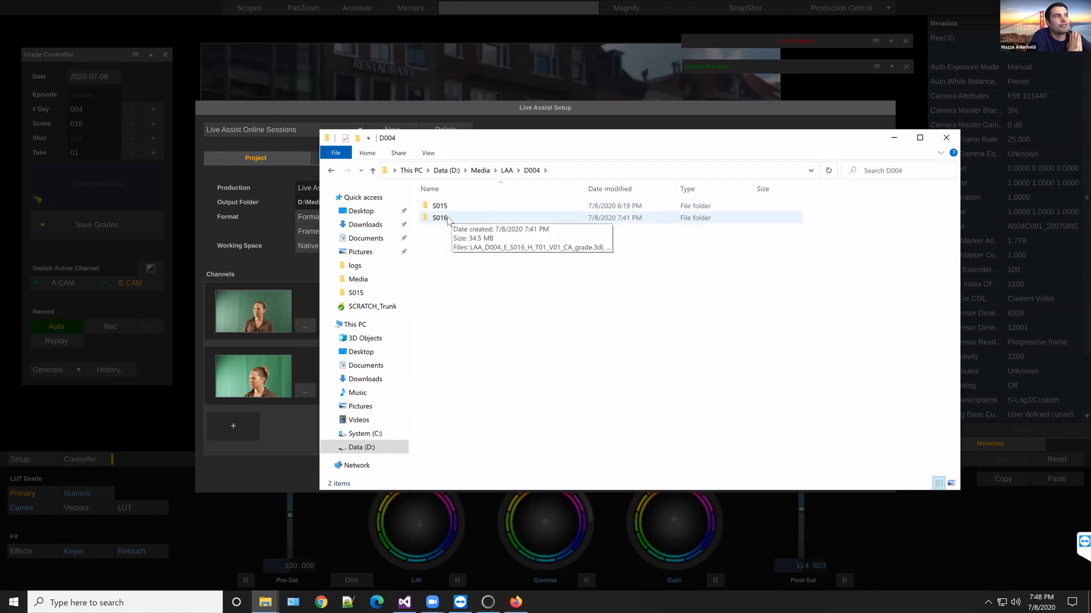
pyautogui.click(447, 219)
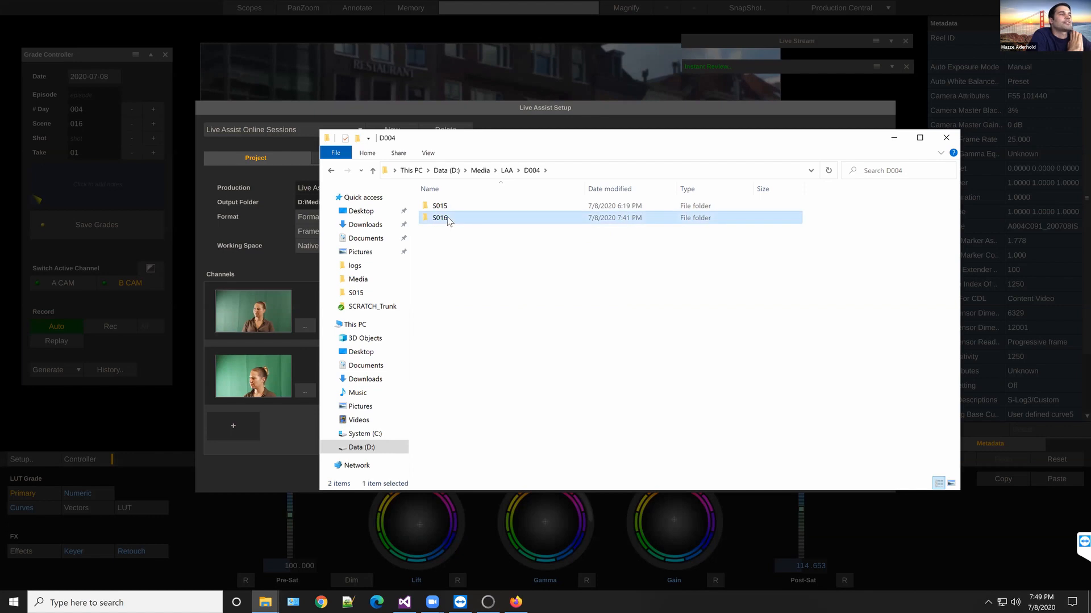
pyautogui.doubleClick(446, 219)
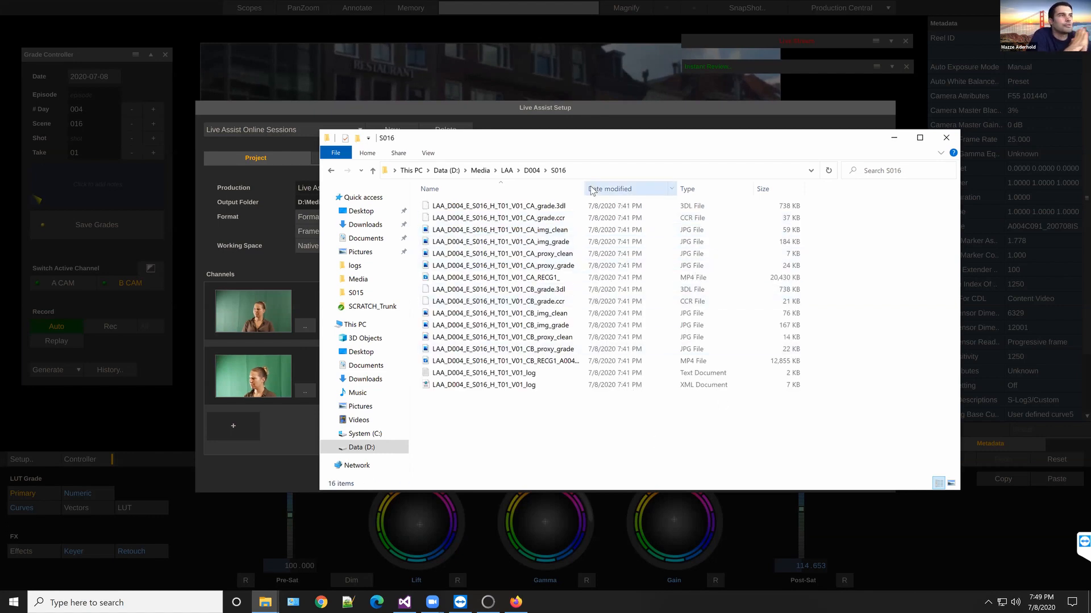
pyautogui.moveTo(585, 189); pyautogui.dragTo(615, 186)
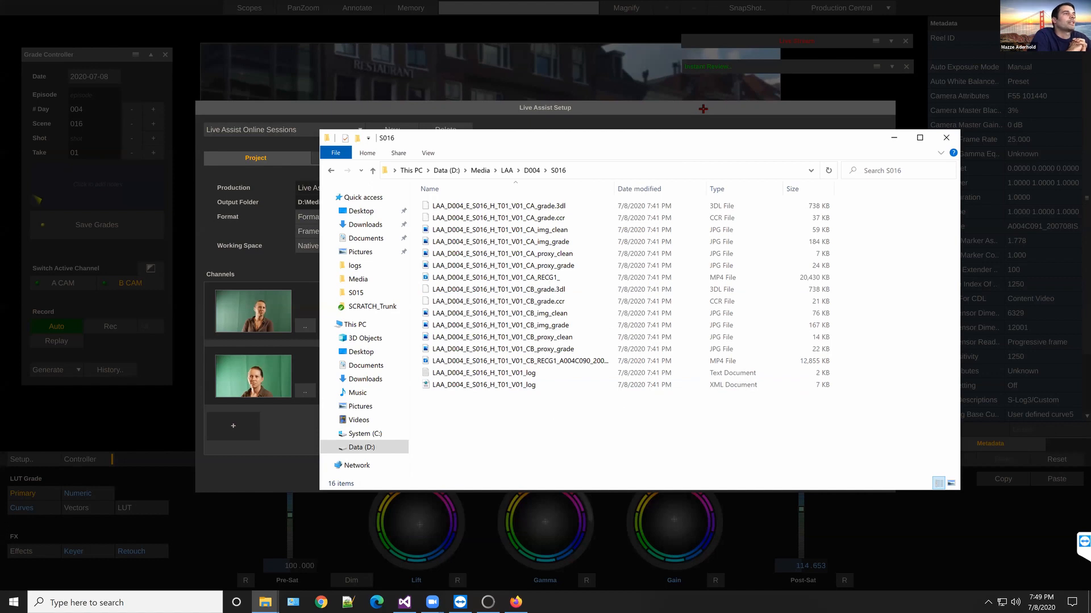
# Step: Go back up to the LAA folder and return to the Live Assist setup
pyautogui.click(507, 171)
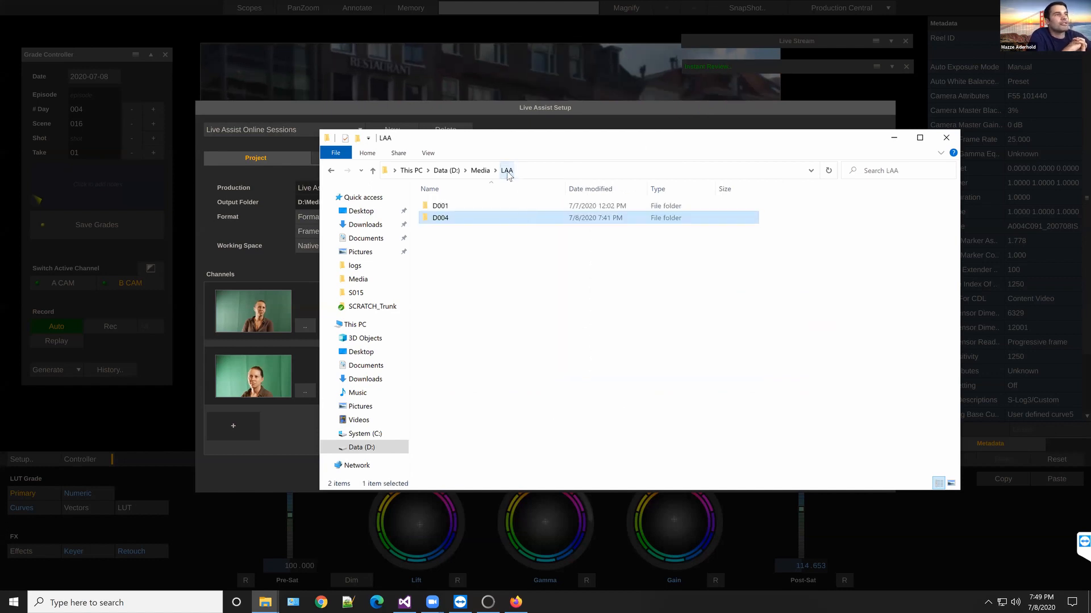
pyautogui.click(568, 338)
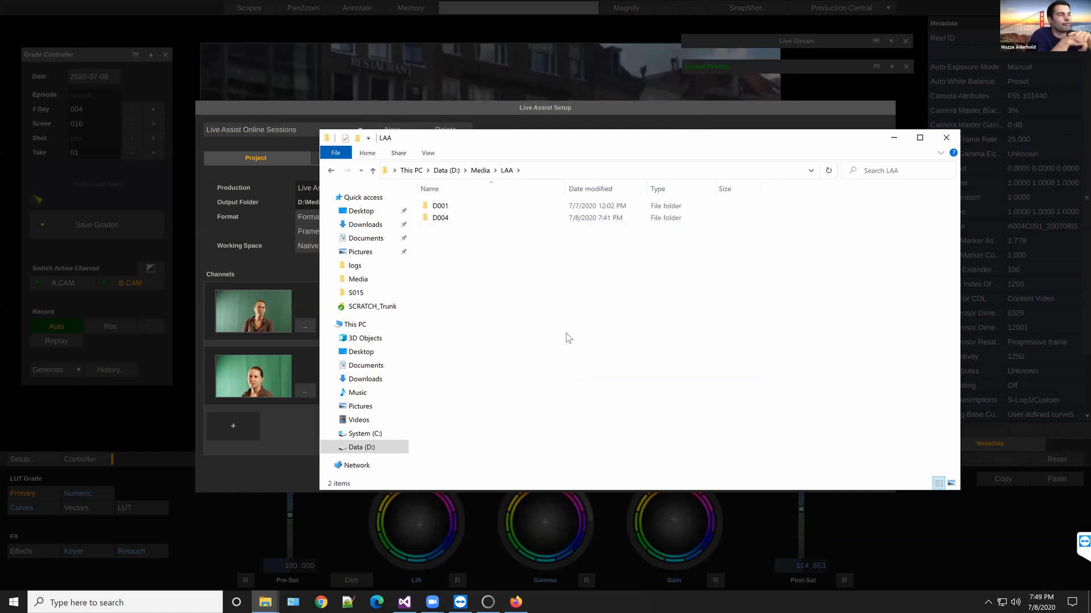
pyautogui.click(524, 110)
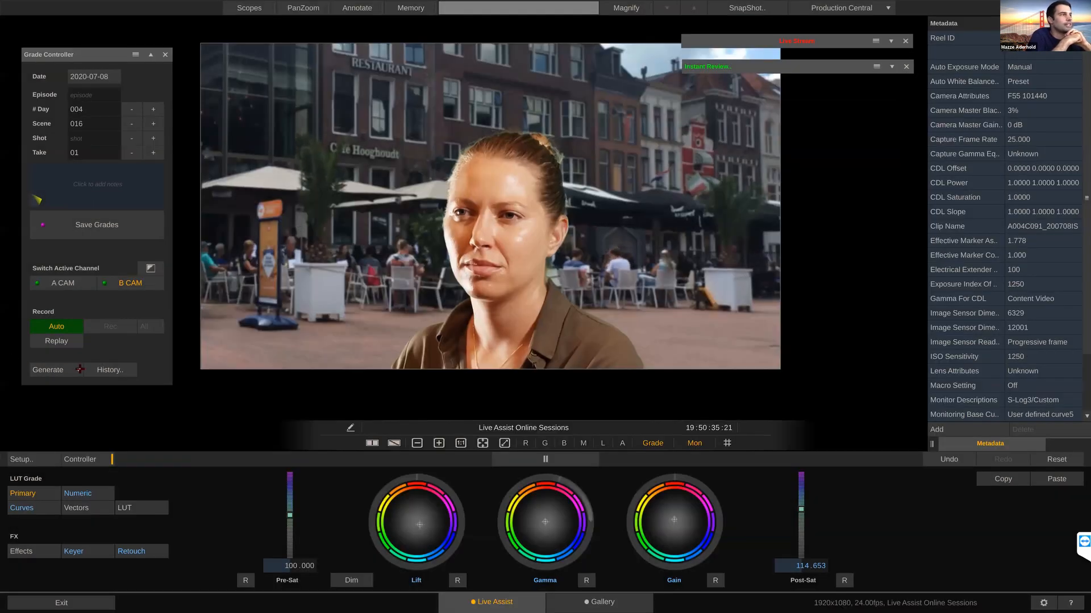
# Step: Close the setup, generate the Grade Index, check for its index file in the LAA folder, and return to the index page
pyautogui.click(63, 370)
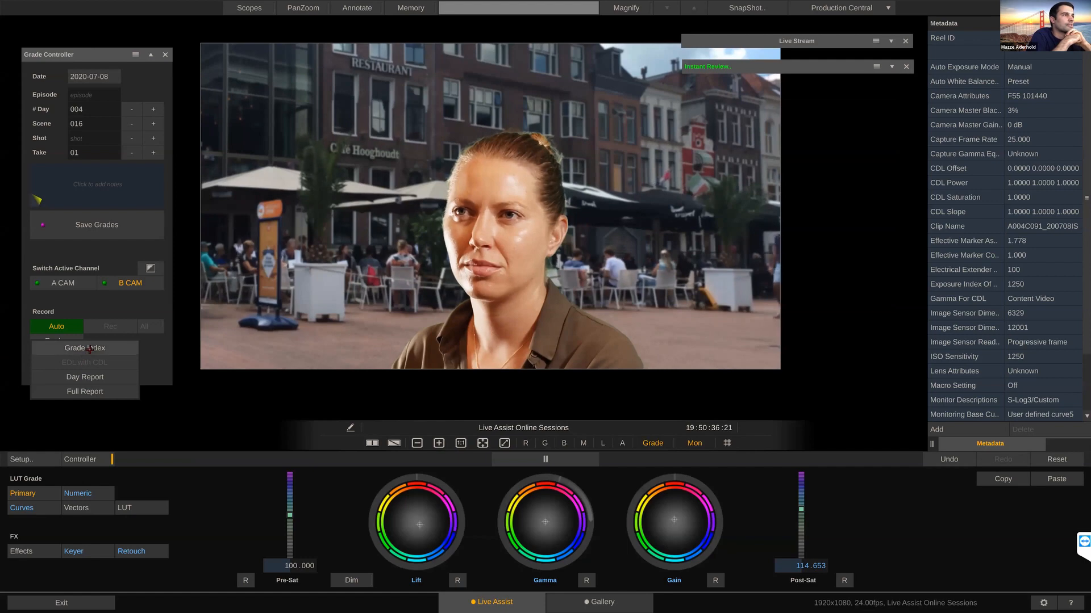
pyautogui.click(89, 348)
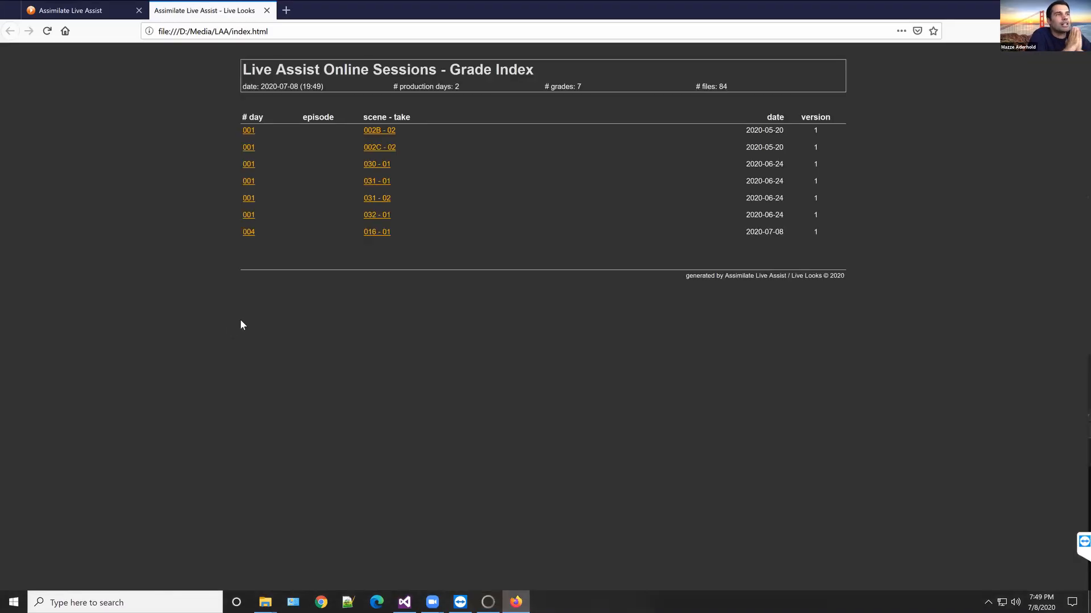
pyautogui.hotkey('alt', 'Tab')
pyautogui.hotkey('alt', 'Tab')
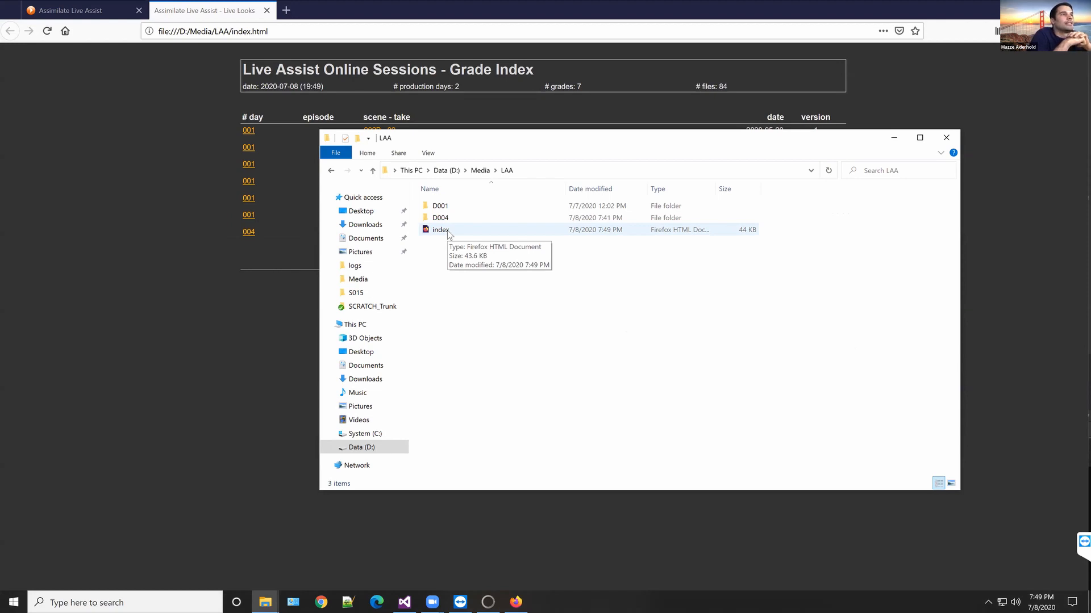
pyautogui.click(217, 8)
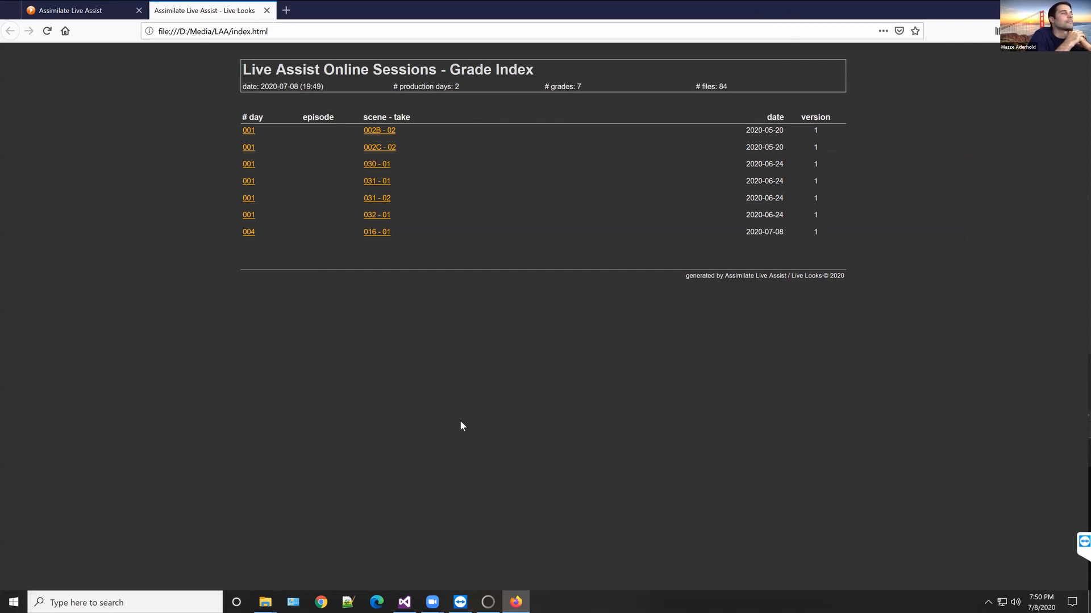
# Step: Expand the day 004 entry for scene-take 016 - 01 and examine its Cam A and Cam B color, VFX, file and metadata details
pyautogui.click(377, 238)
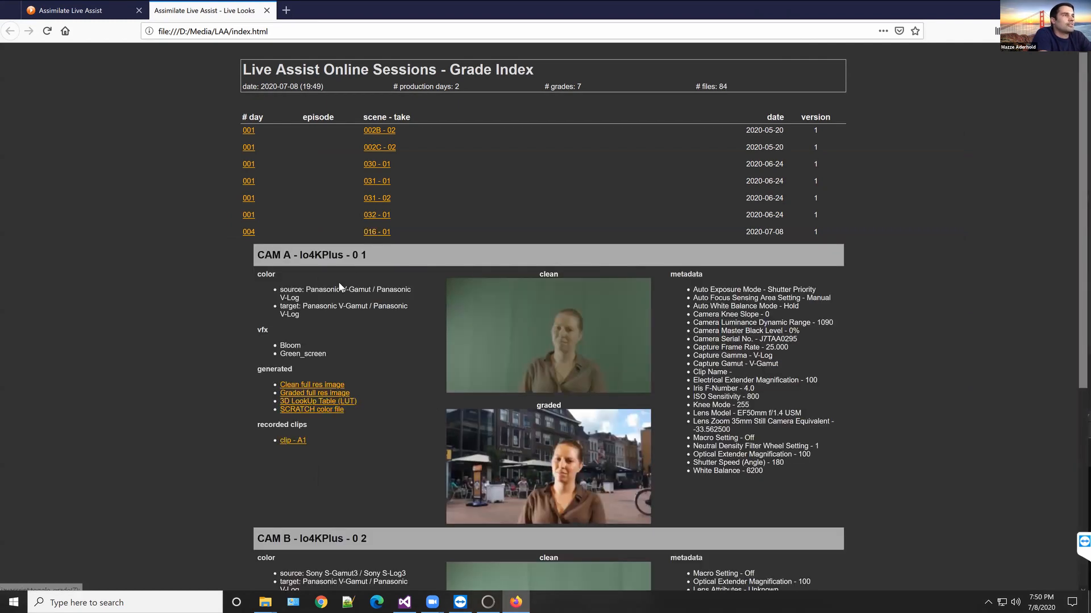
pyautogui.scroll(-3, 341, 295)
pyautogui.scroll(-3, 336, 316)
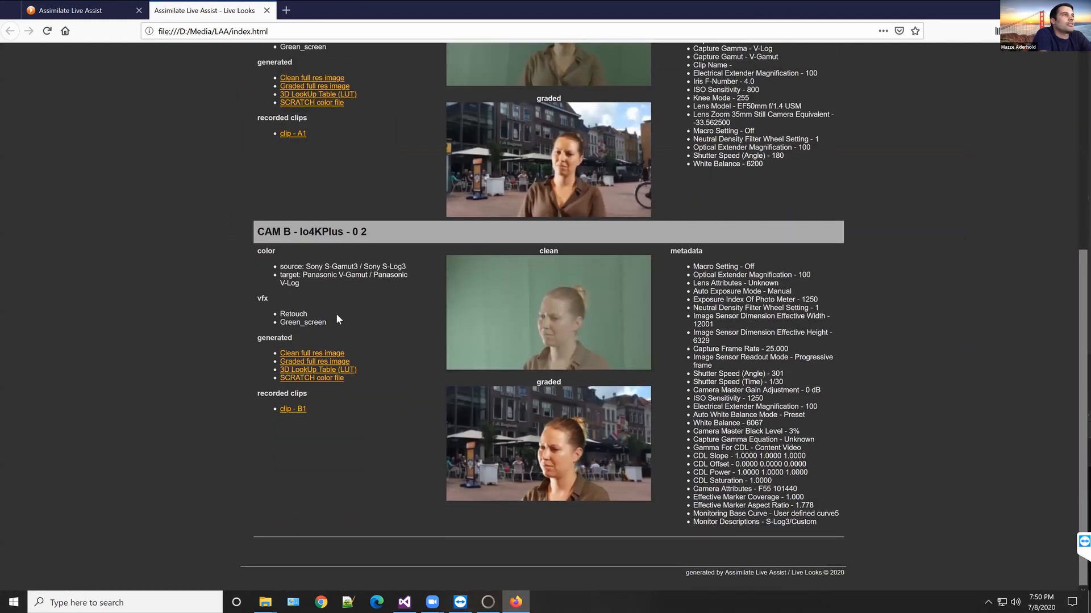
pyautogui.scroll(1, 339, 311)
pyautogui.scroll(5, 341, 309)
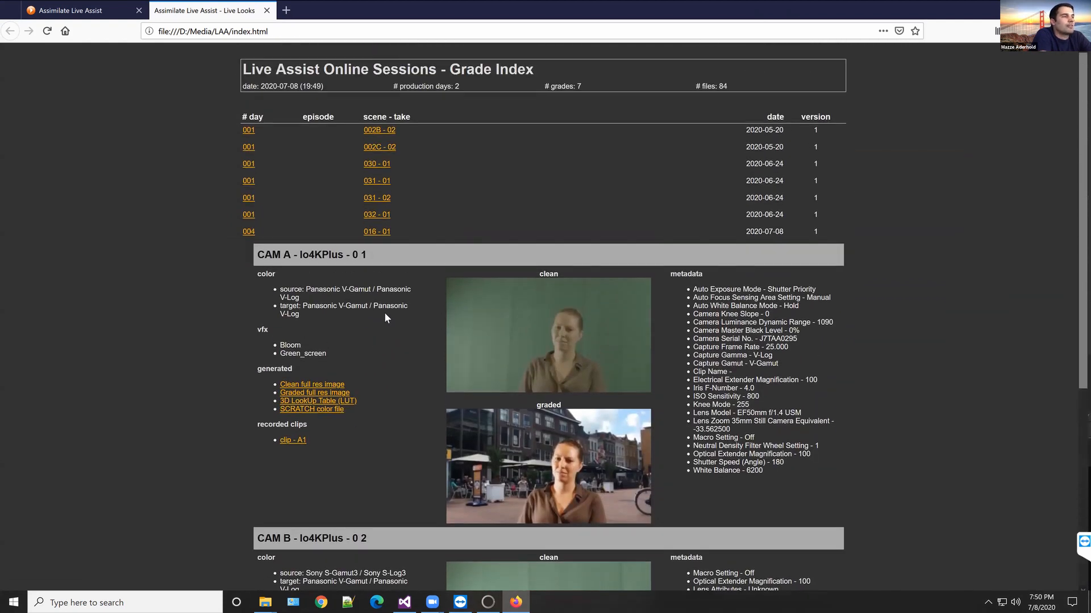
# Step: View Cam A's graded full-res image for scene-take 016 - 01, close it, and check the link options for its 3D lookup table
pyautogui.scroll(-1, 385, 313)
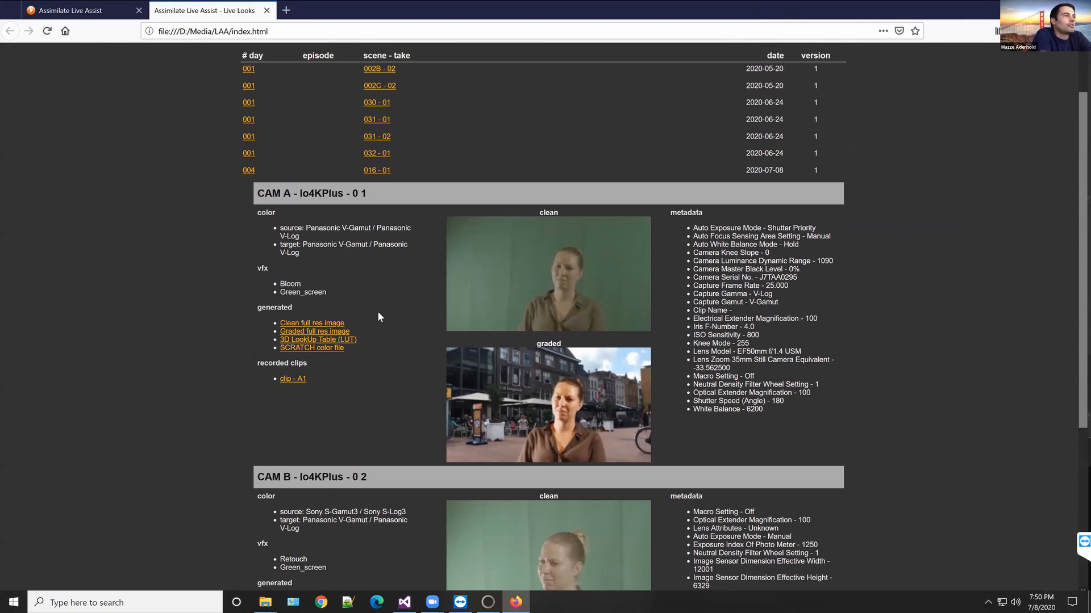
pyautogui.click(320, 332)
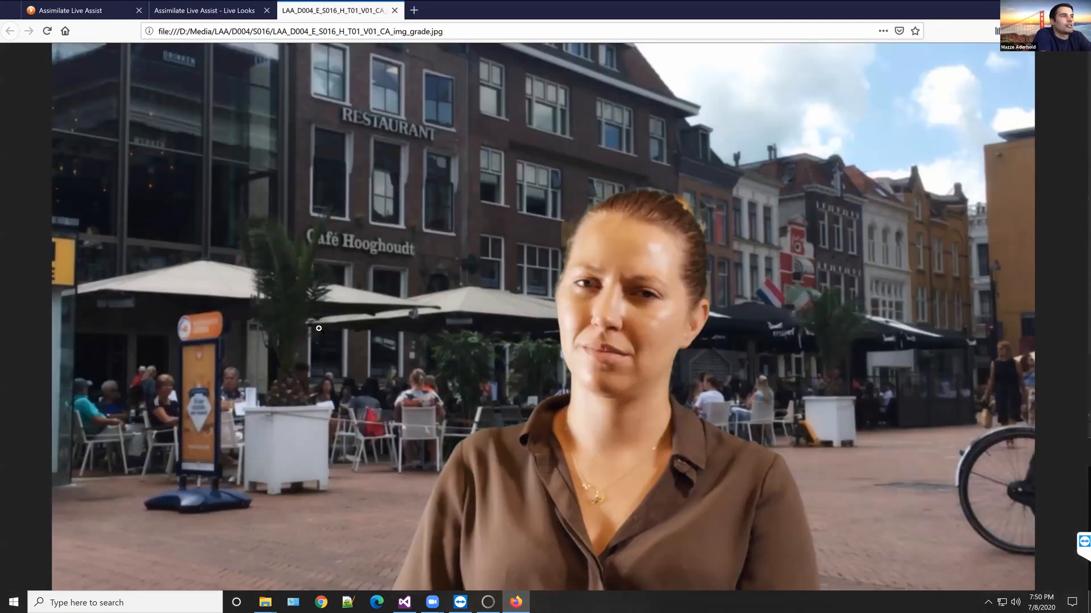
pyautogui.click(394, 11)
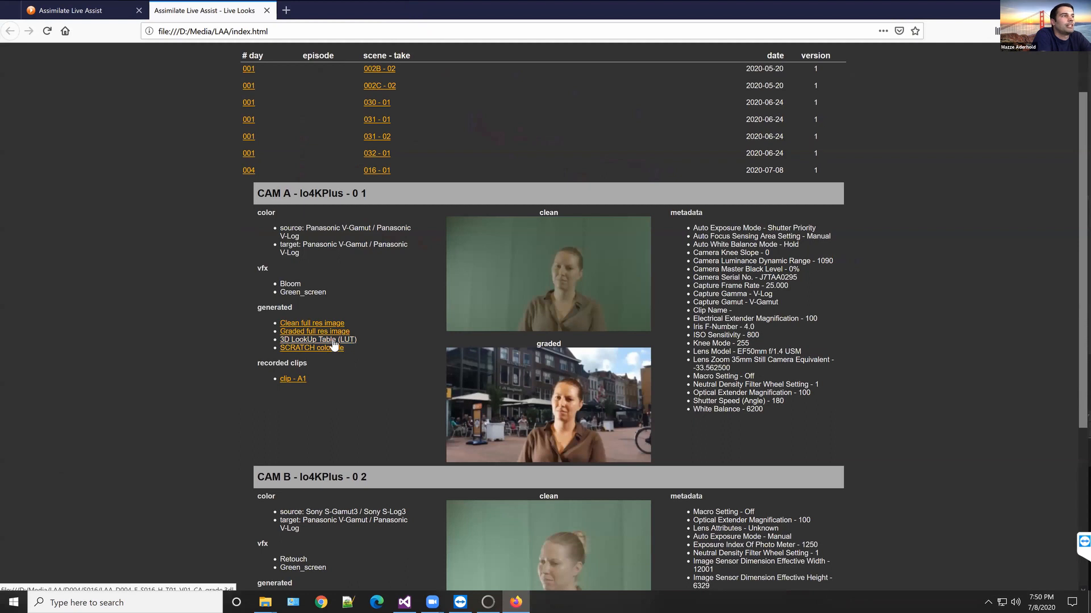
pyautogui.rightClick(335, 345)
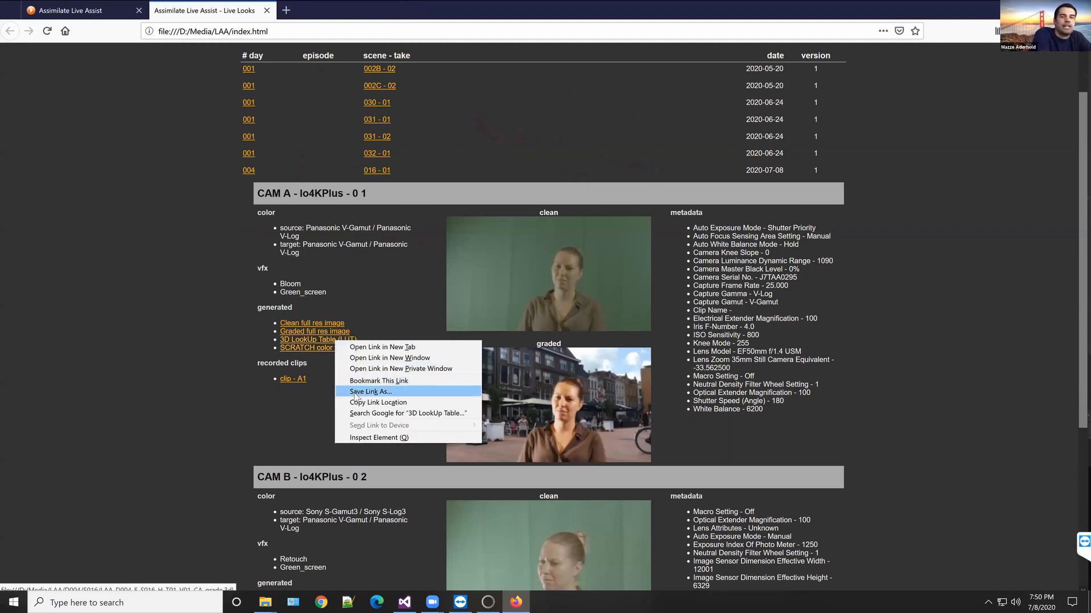
pyautogui.click(286, 421)
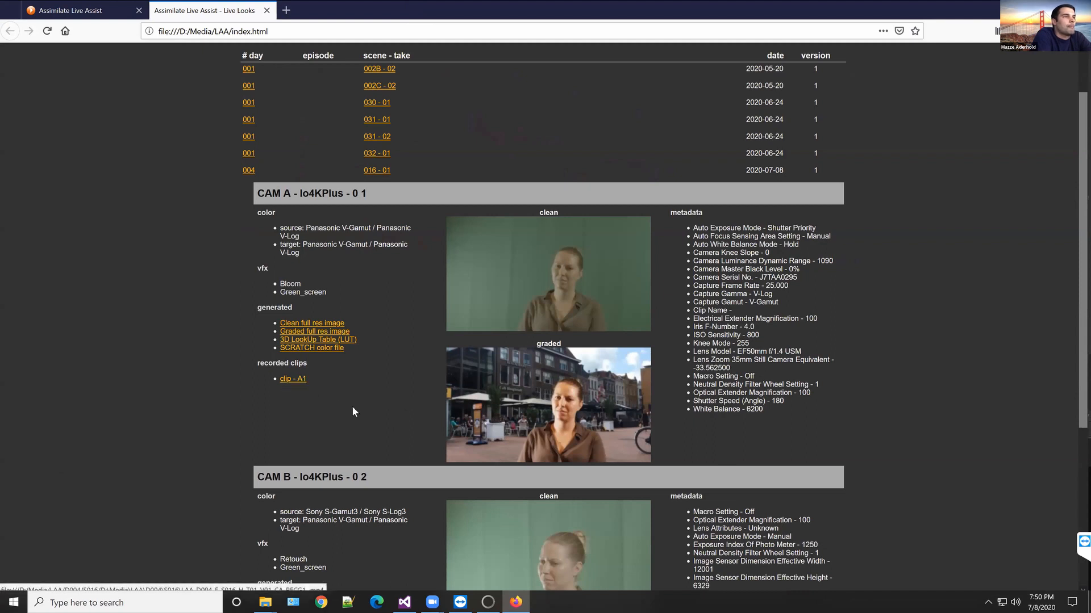
# Step: Collapse the scene-take 016 - 01 entry, view the 002C - 02 grade details, and collapse them again
pyautogui.click(377, 171)
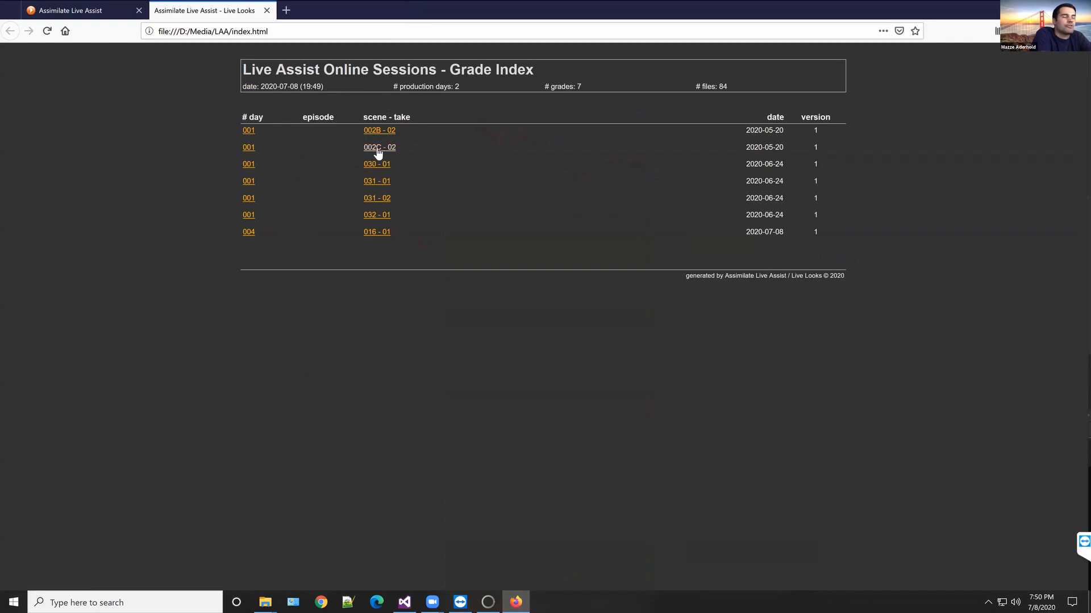
pyautogui.click(378, 152)
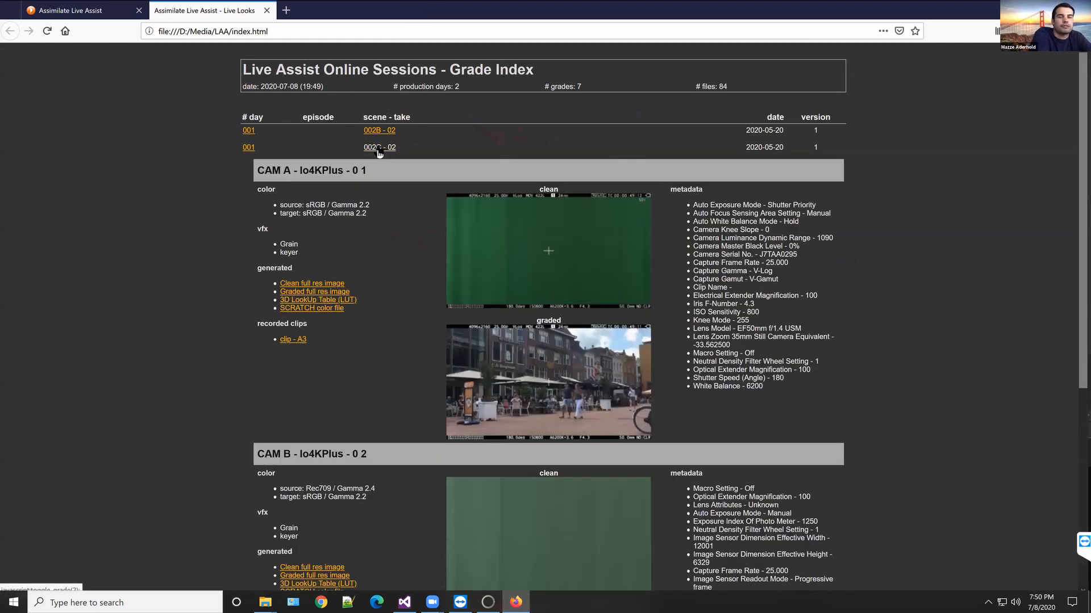
pyautogui.click(380, 151)
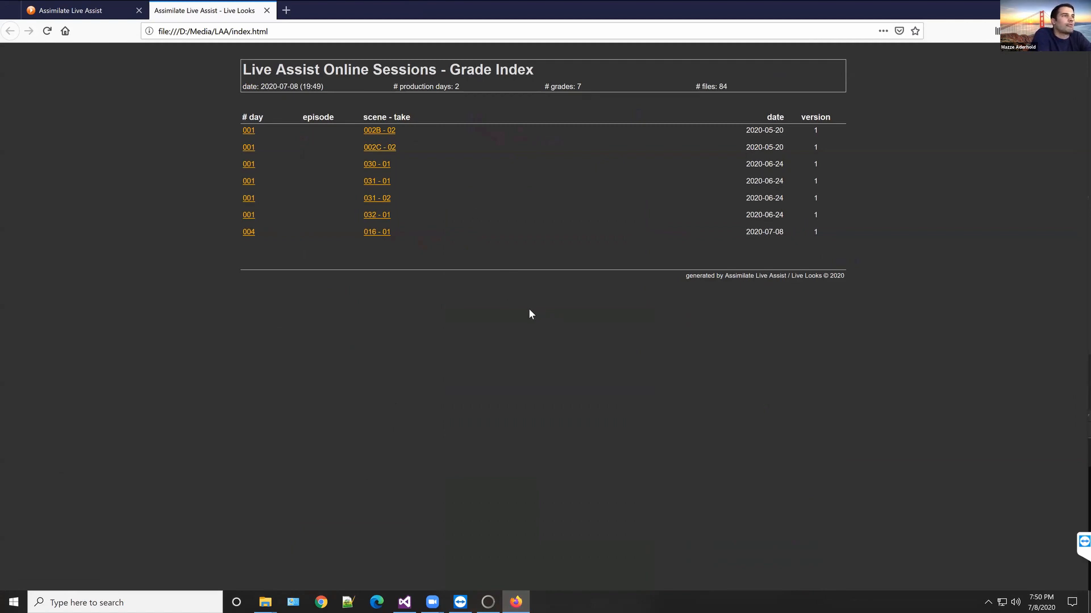
# Step: Switch back to SCRATCH, examine the recording file formats in the Live Assist setup, and close the setup with H264 kept
pyautogui.hotkey('alt', 'Tab')
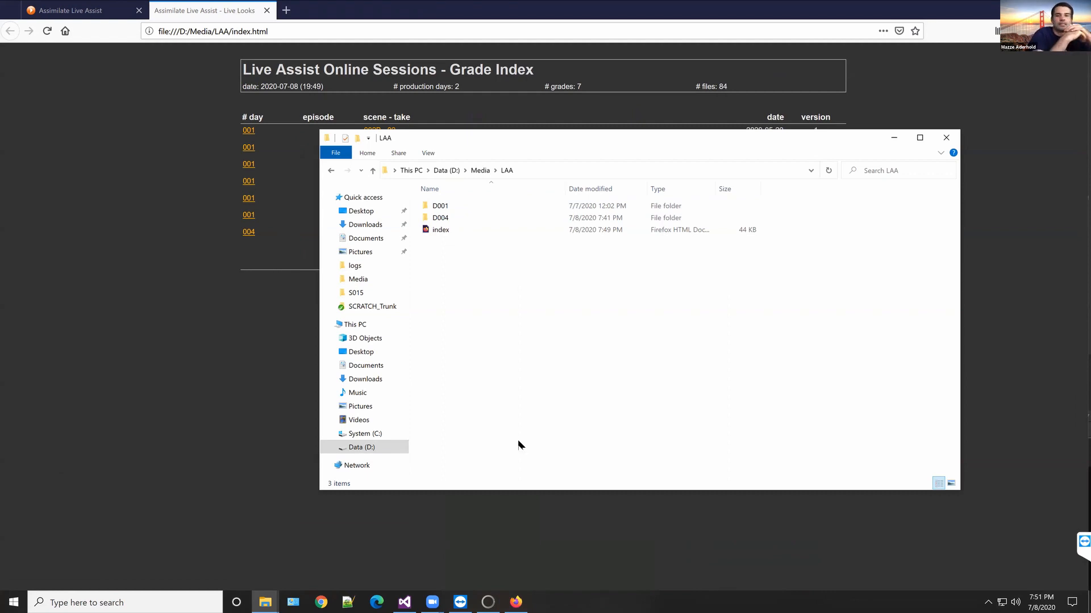
pyautogui.moveTo(490, 601)
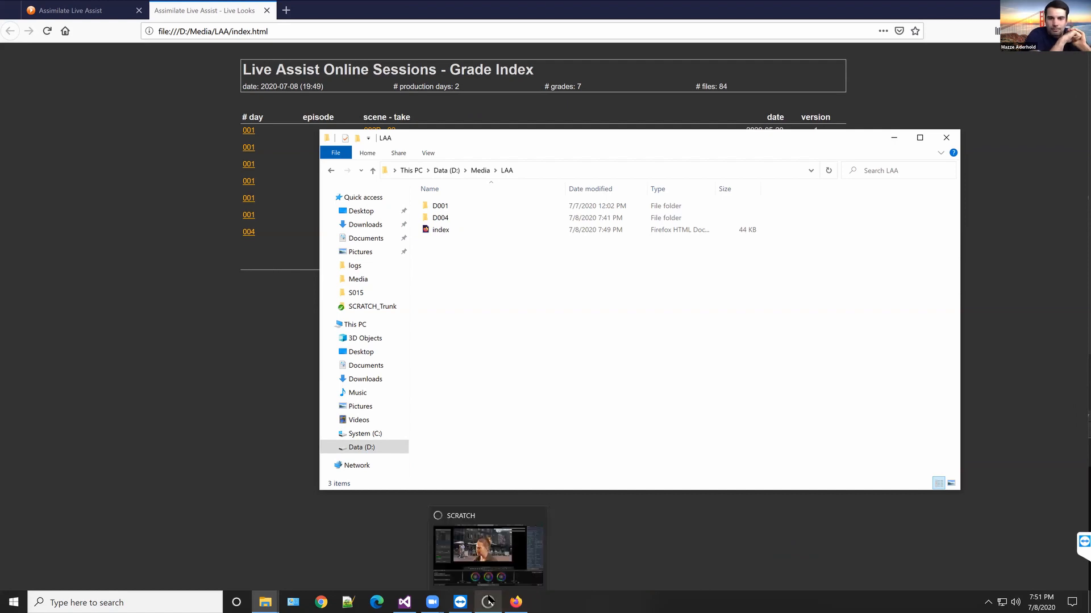
pyautogui.click(490, 601)
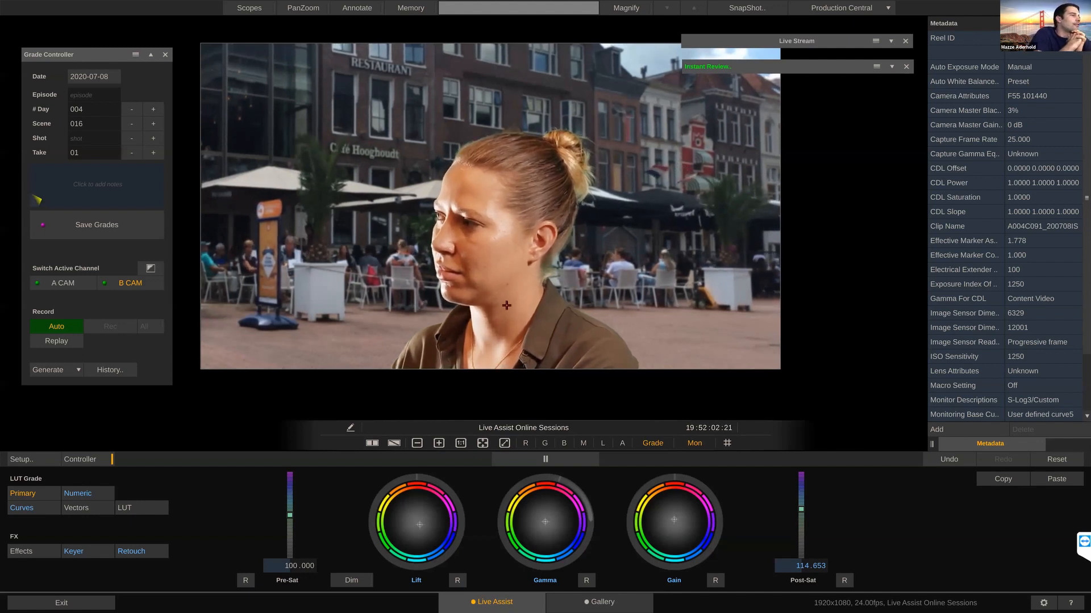
pyautogui.click(36, 460)
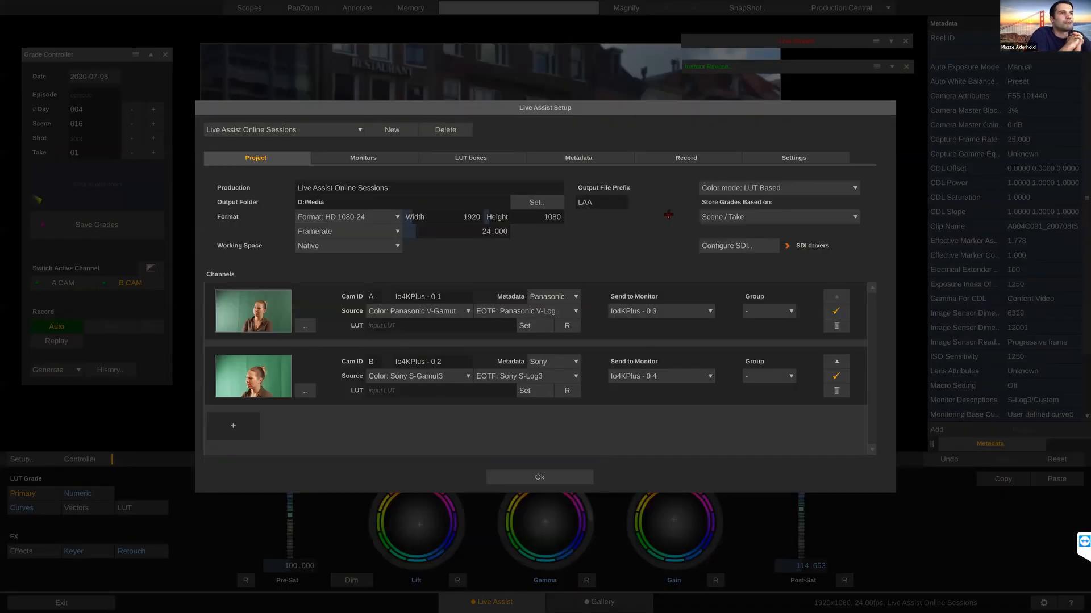
pyautogui.click(694, 157)
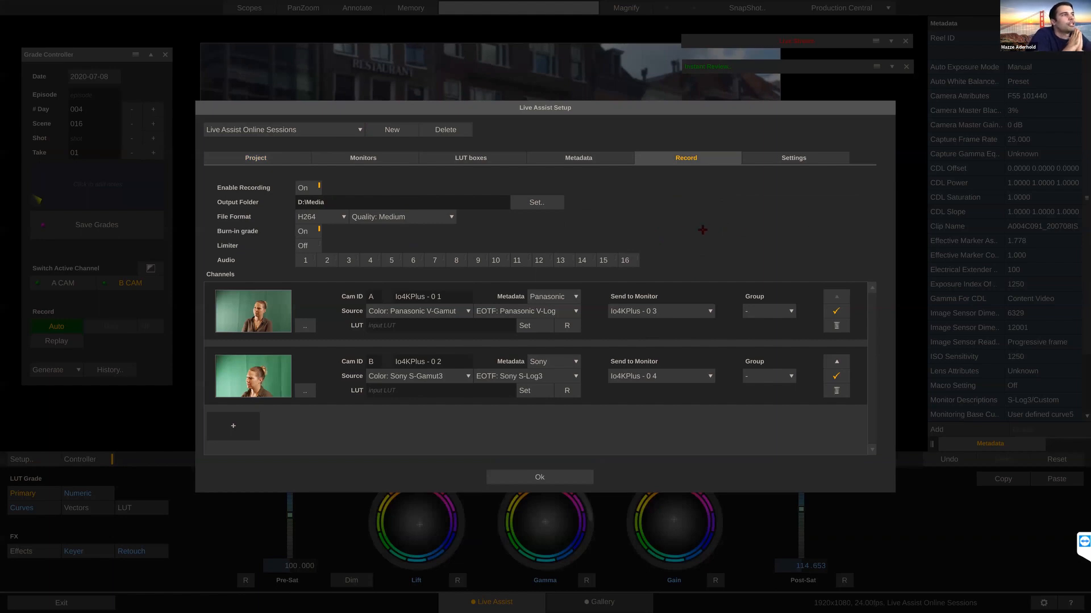
pyautogui.click(338, 215)
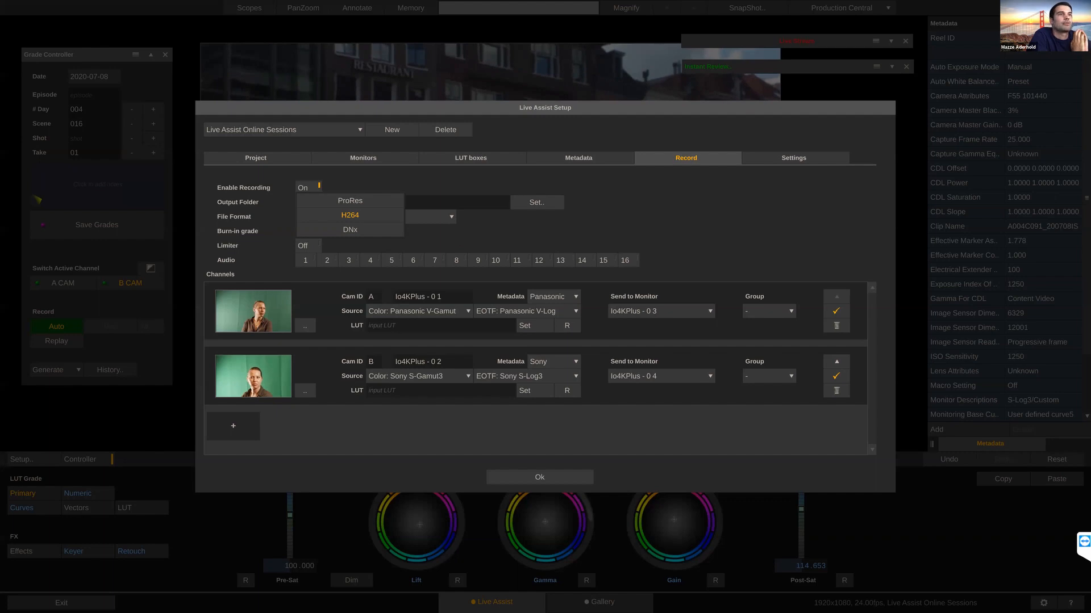
pyautogui.click(501, 235)
pyautogui.click(547, 478)
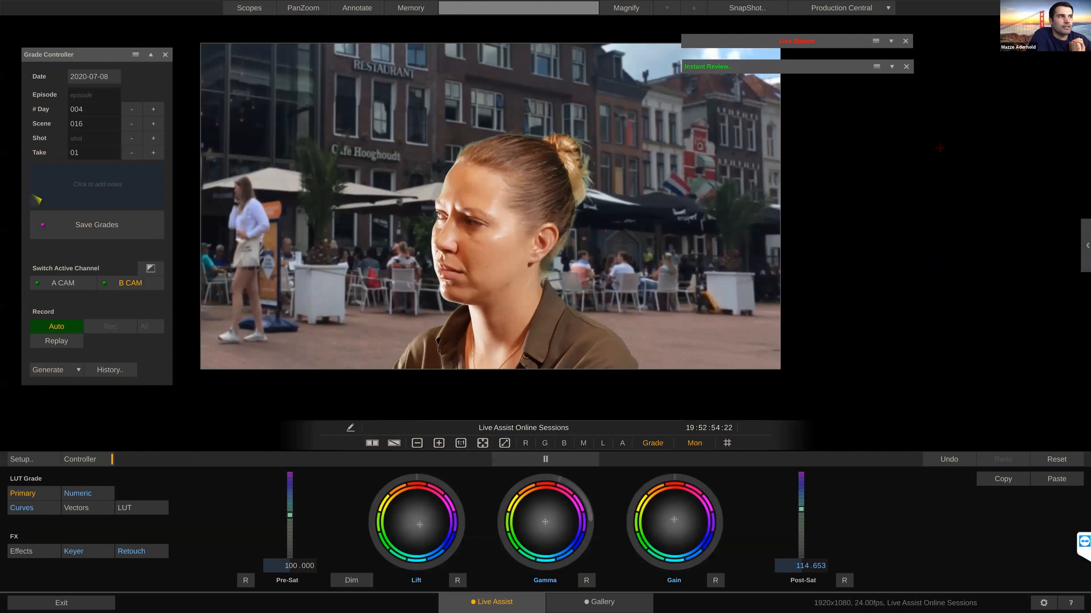
# Step: Exit the Live Assist session and enter My Dailies Project
pyautogui.moveTo(1085, 167)
pyautogui.mouseDown()
pyautogui.moveTo(1084, 227)
pyautogui.moveTo(1084, 150)
pyautogui.mouseUp()
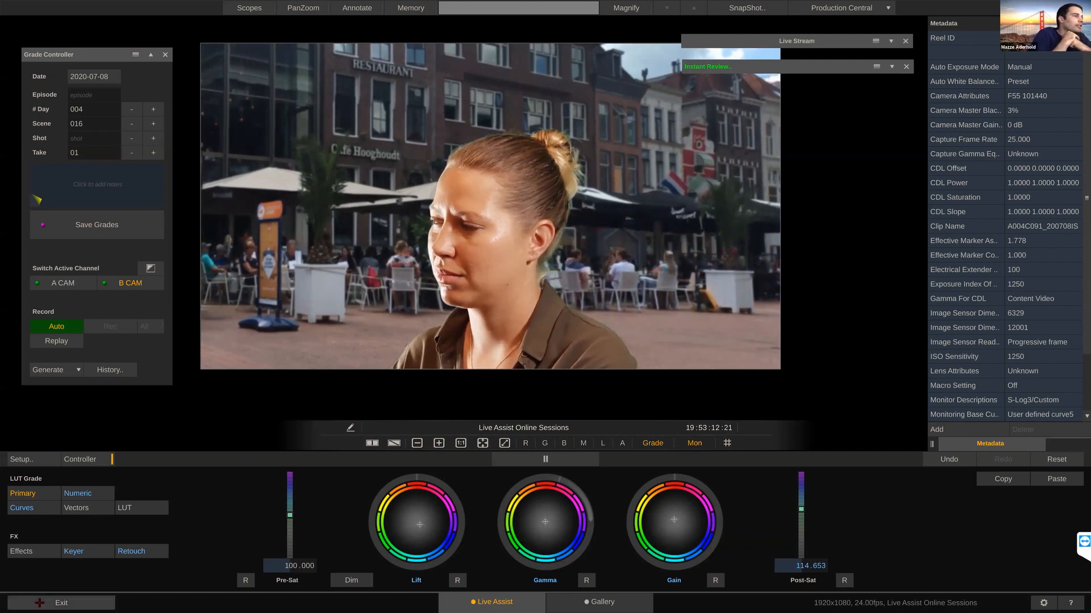
pyautogui.click(85, 606)
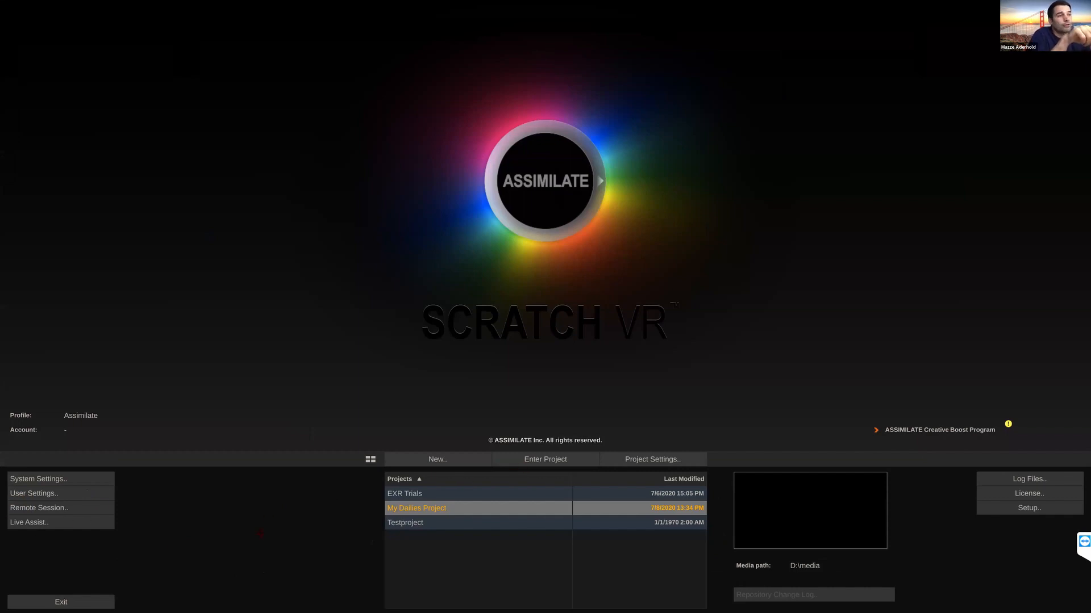
pyautogui.click(545, 461)
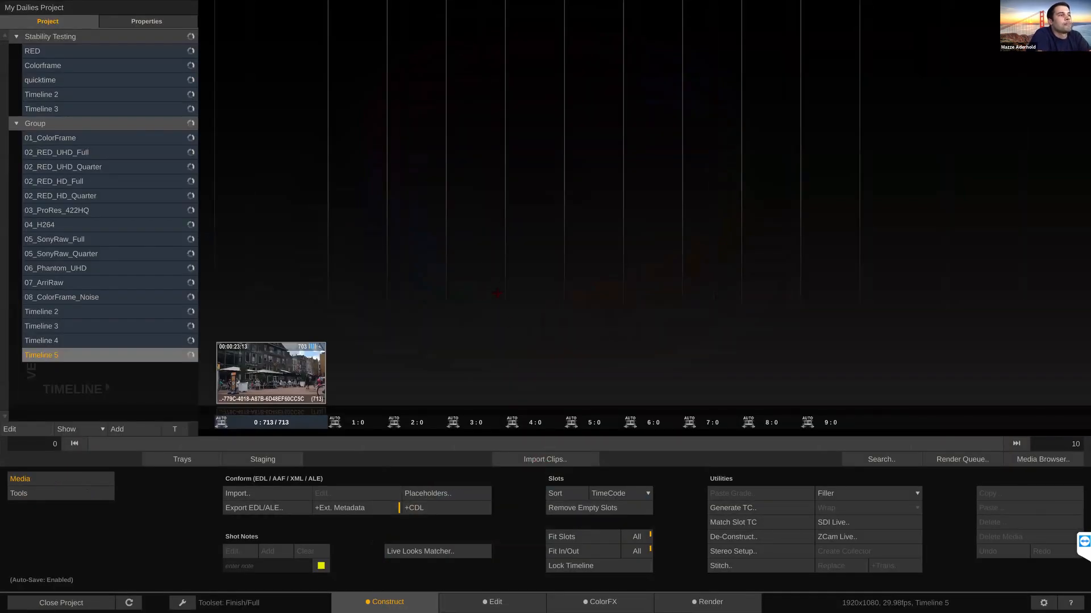
# Step: Start a clip import and choose the whole D:\Media\LAA folder as its source
pyautogui.click(540, 460)
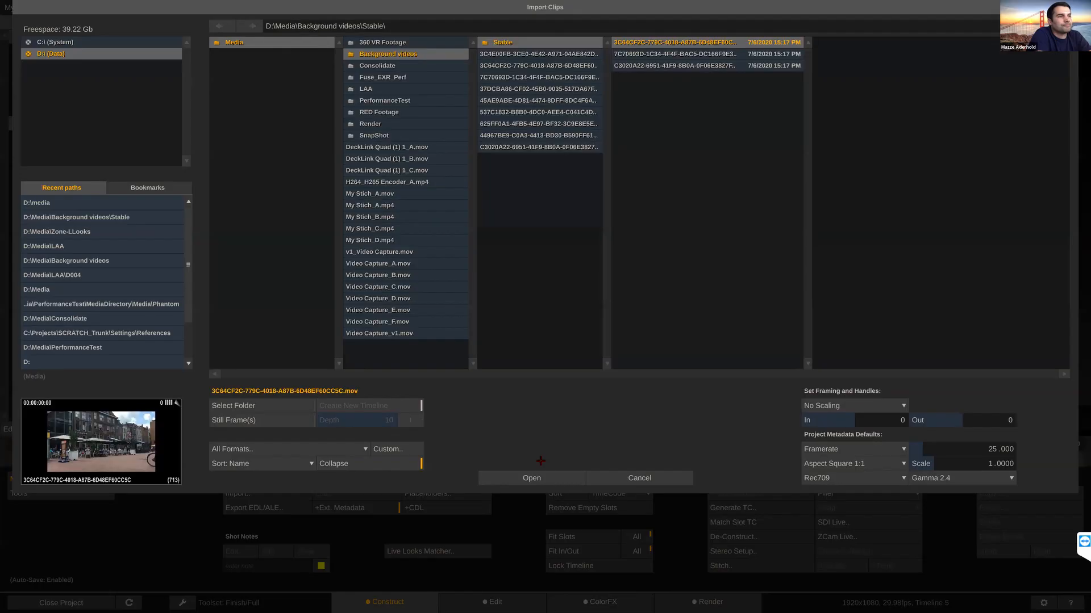
pyautogui.click(77, 201)
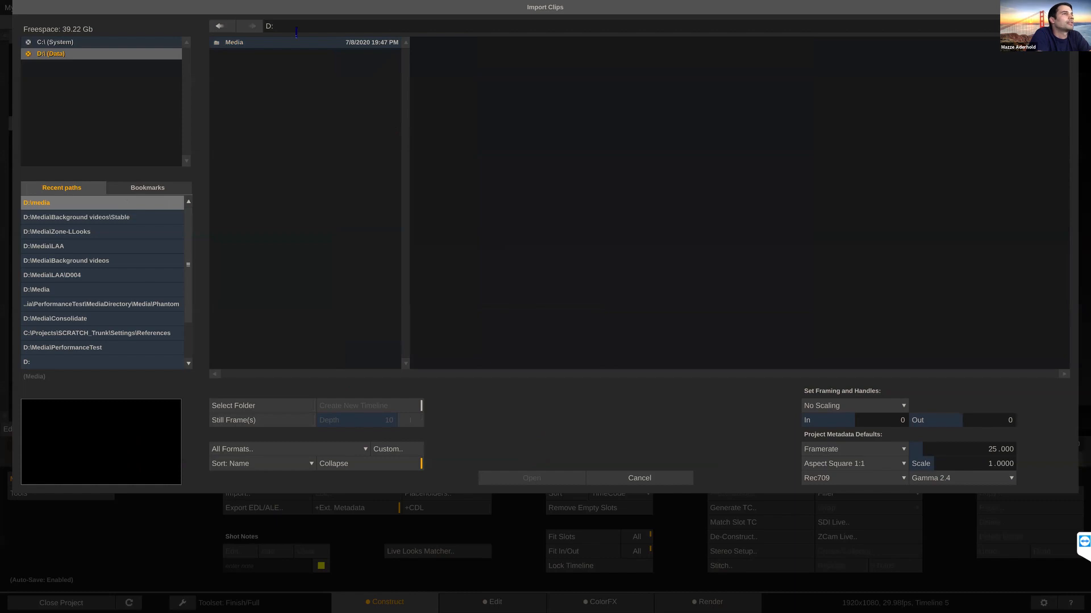
pyautogui.click(395, 93)
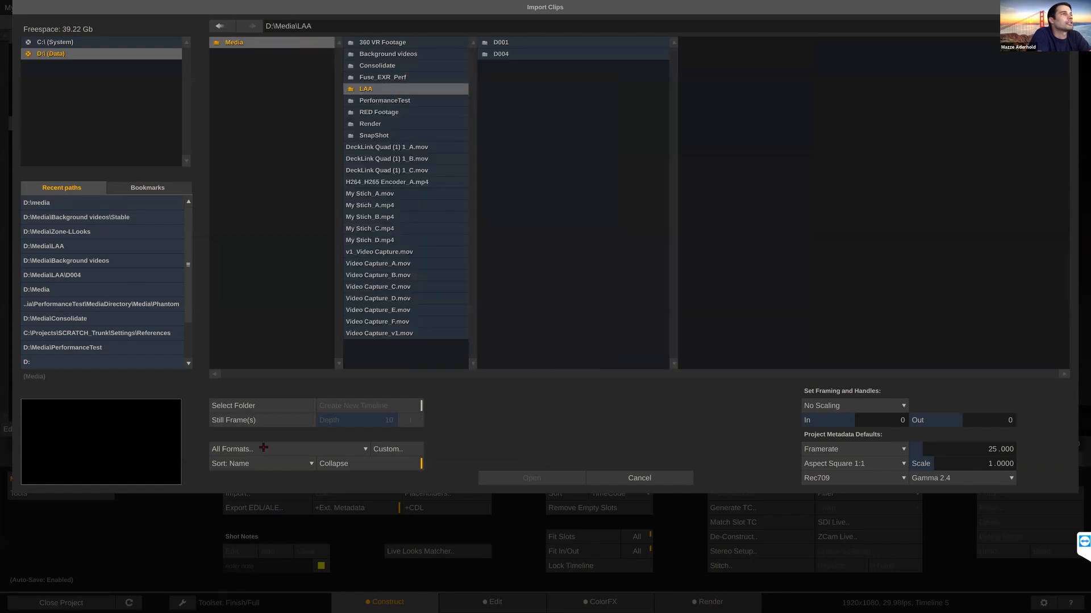
pyautogui.click(268, 404)
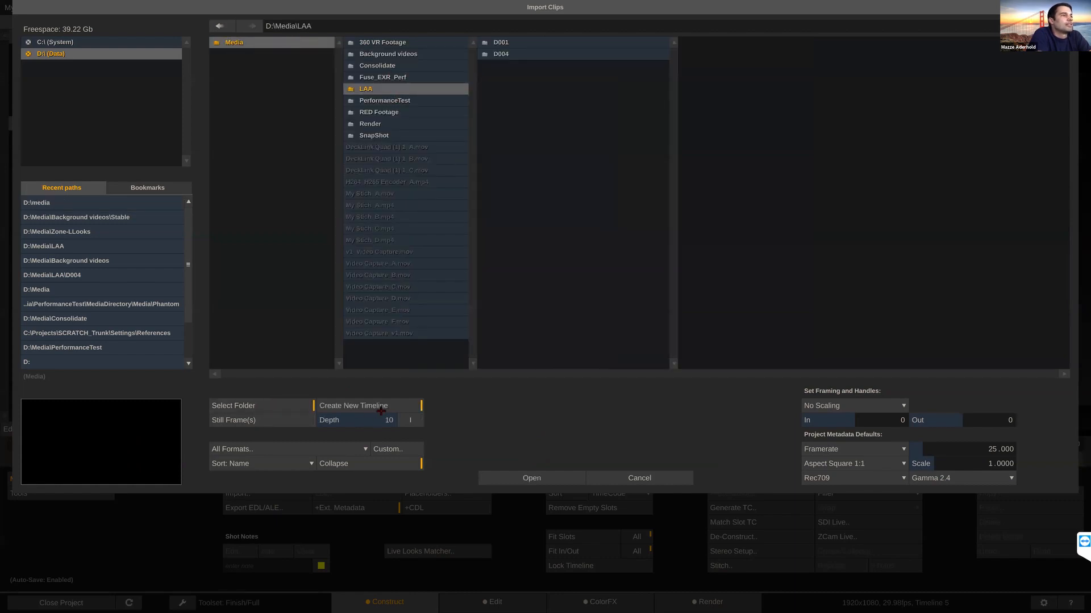
pyautogui.click(367, 405)
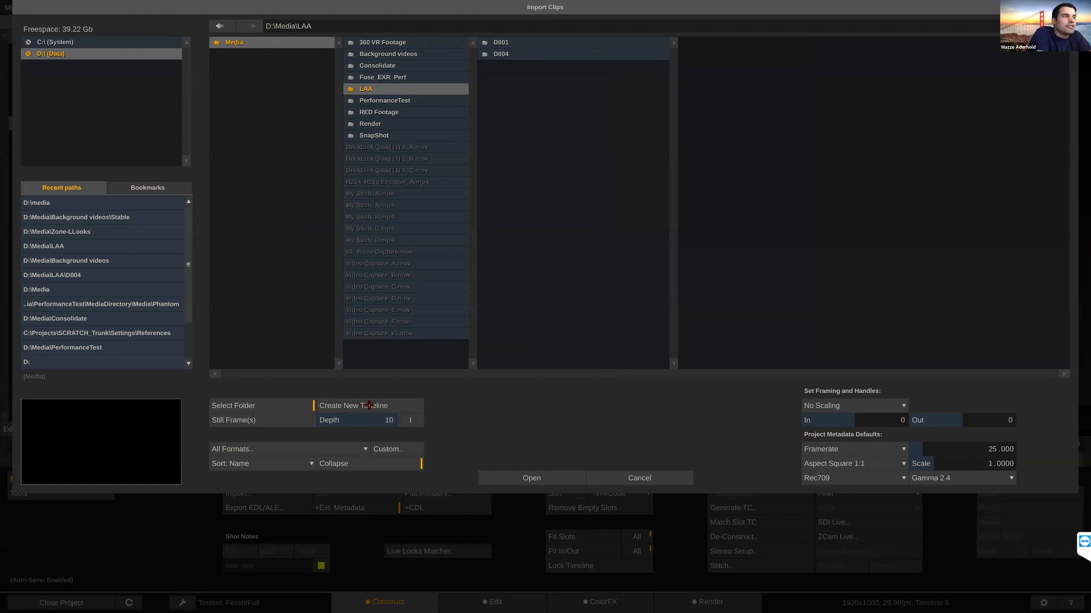
pyautogui.click(526, 479)
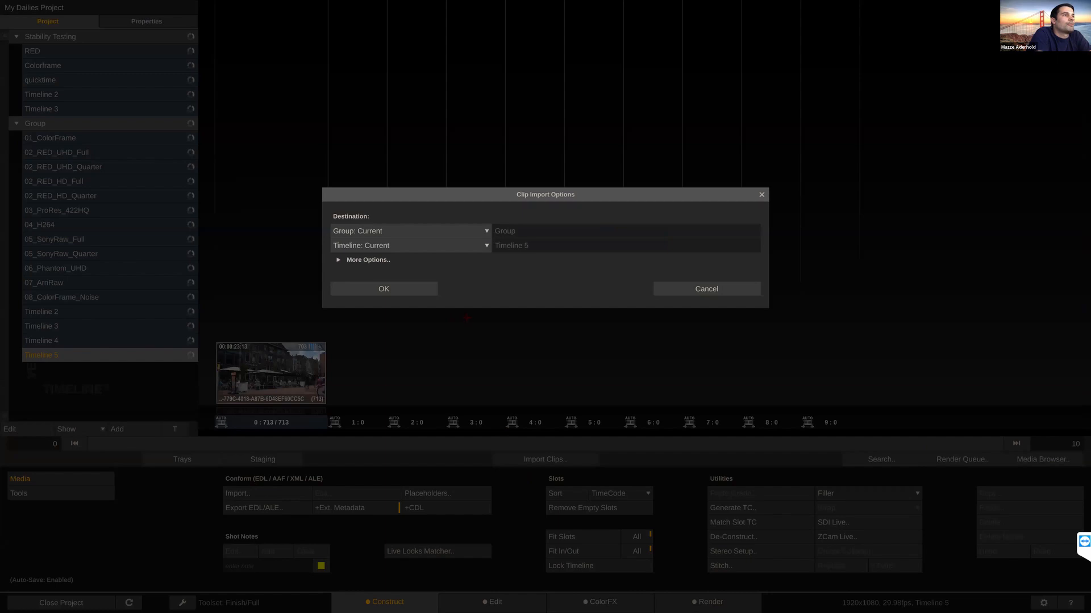
# Step: Expand the additional clip import options and examine the destination group and framing choices, keeping No Scaling
pyautogui.click(349, 261)
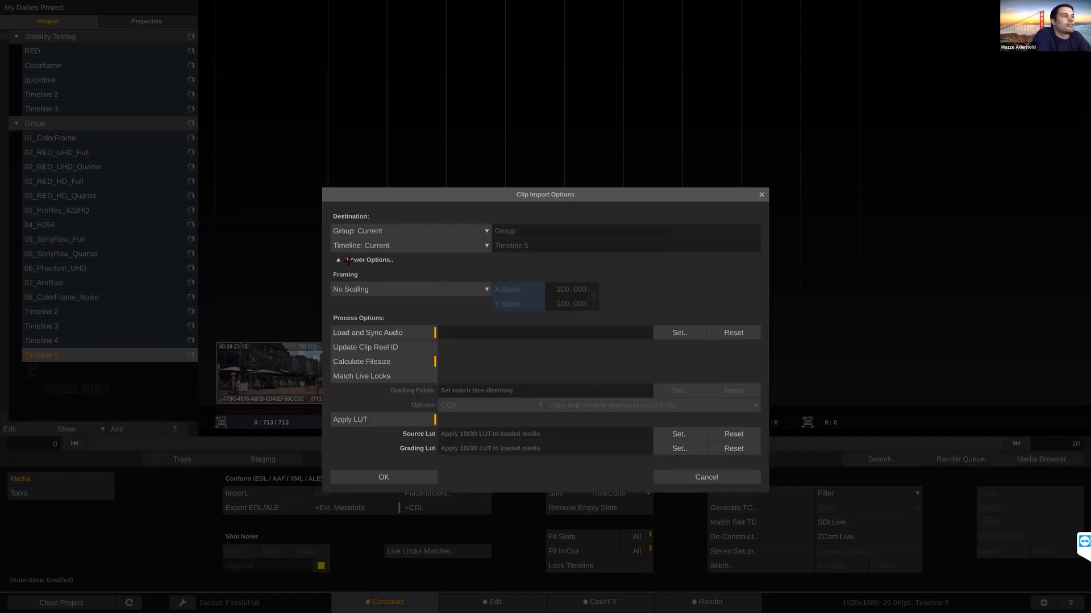
pyautogui.click(481, 232)
pyautogui.click(482, 230)
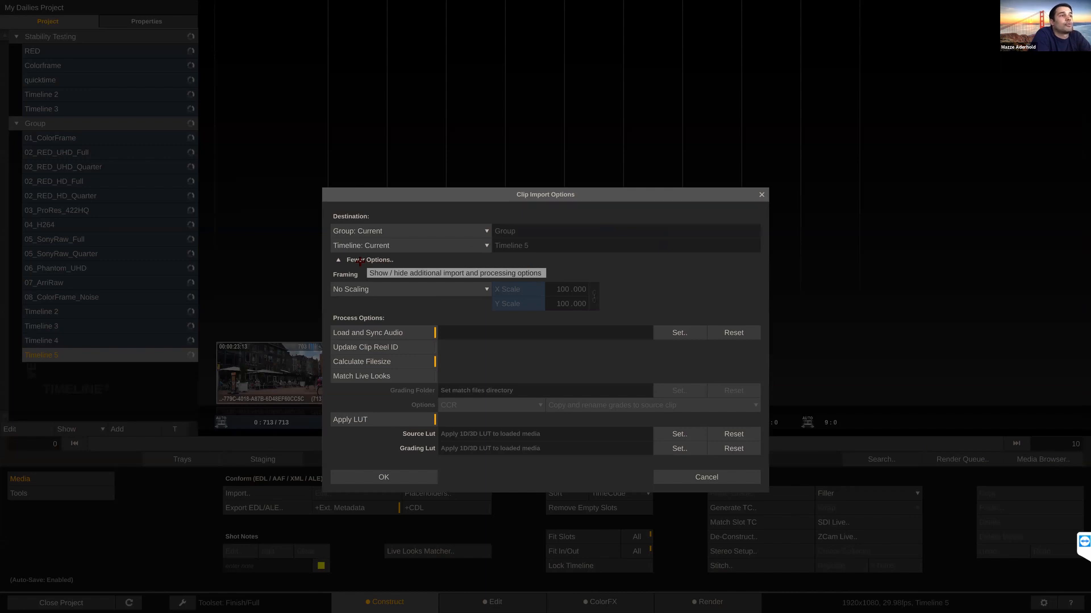
pyautogui.click(452, 289)
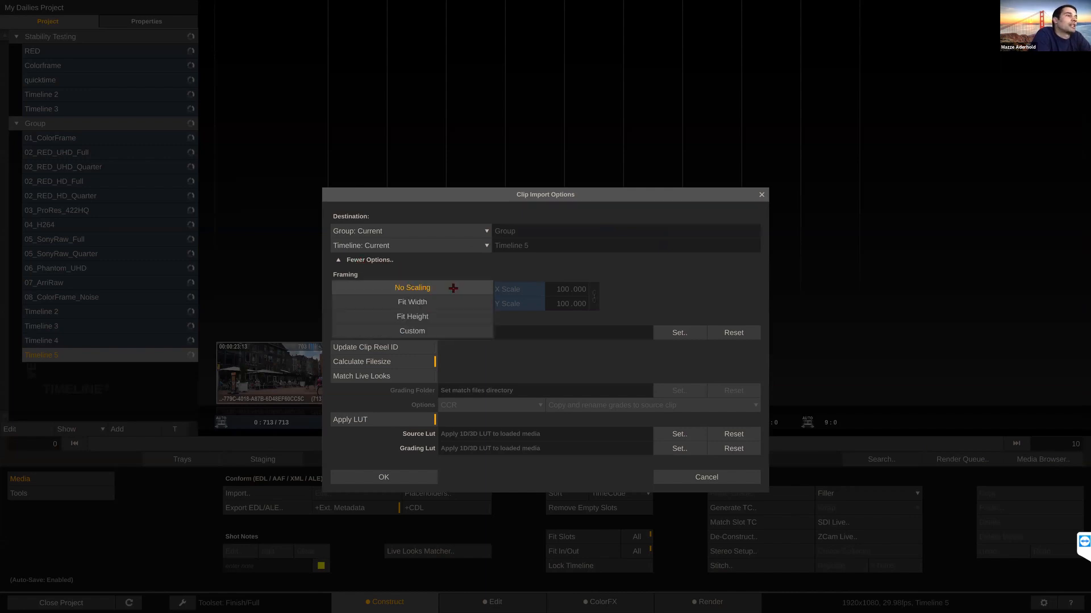
pyautogui.click(469, 278)
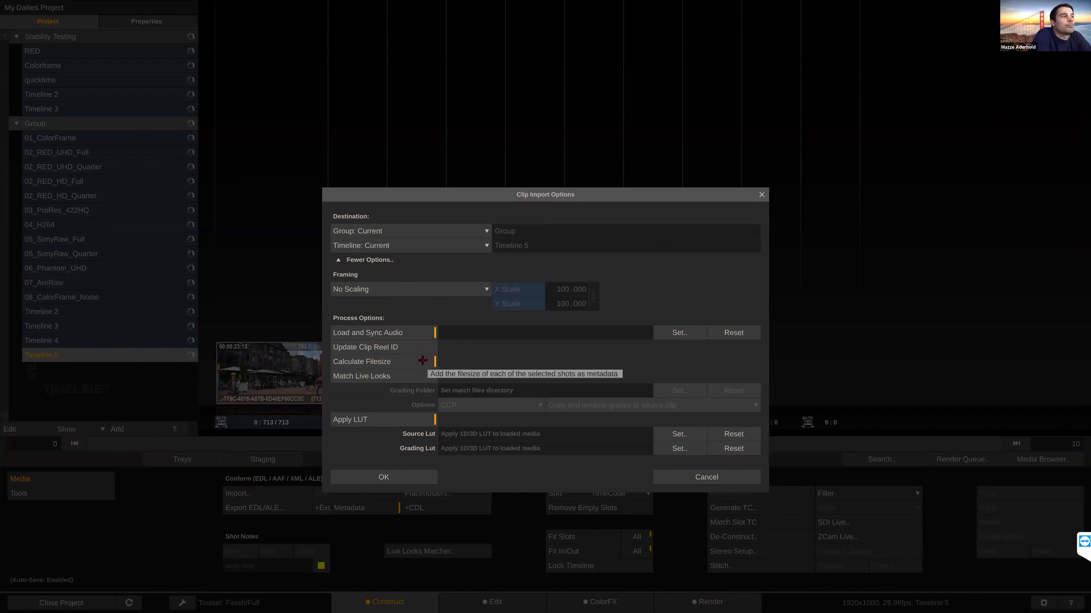
# Step: Enable Match Live Looks for the import and set its grading folder to D:\Media\LAA
pyautogui.click(400, 377)
pyautogui.click(401, 376)
pyautogui.click(400, 376)
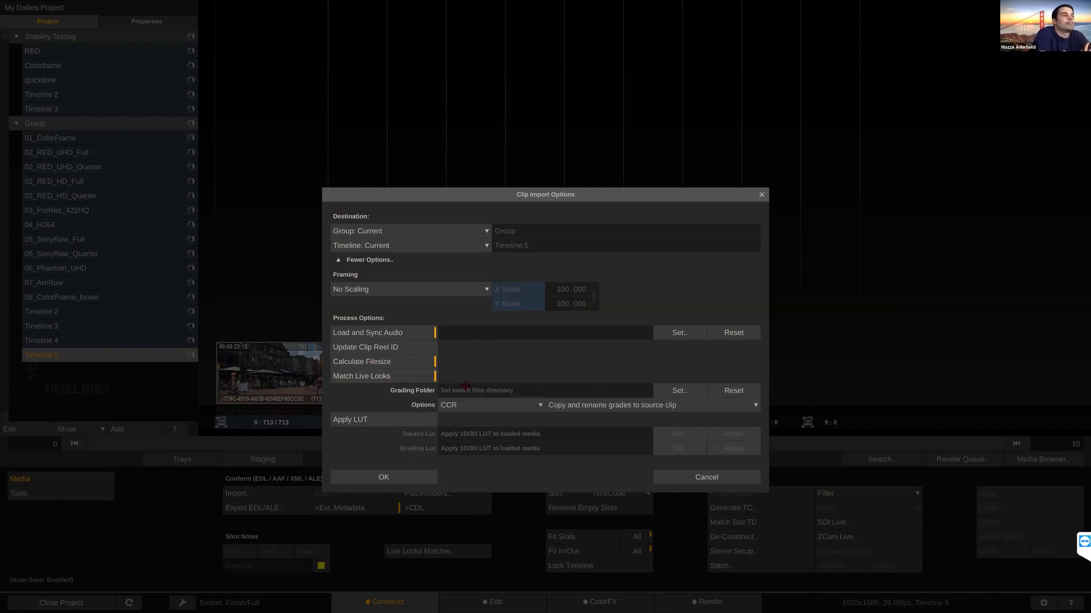
pyautogui.click(668, 392)
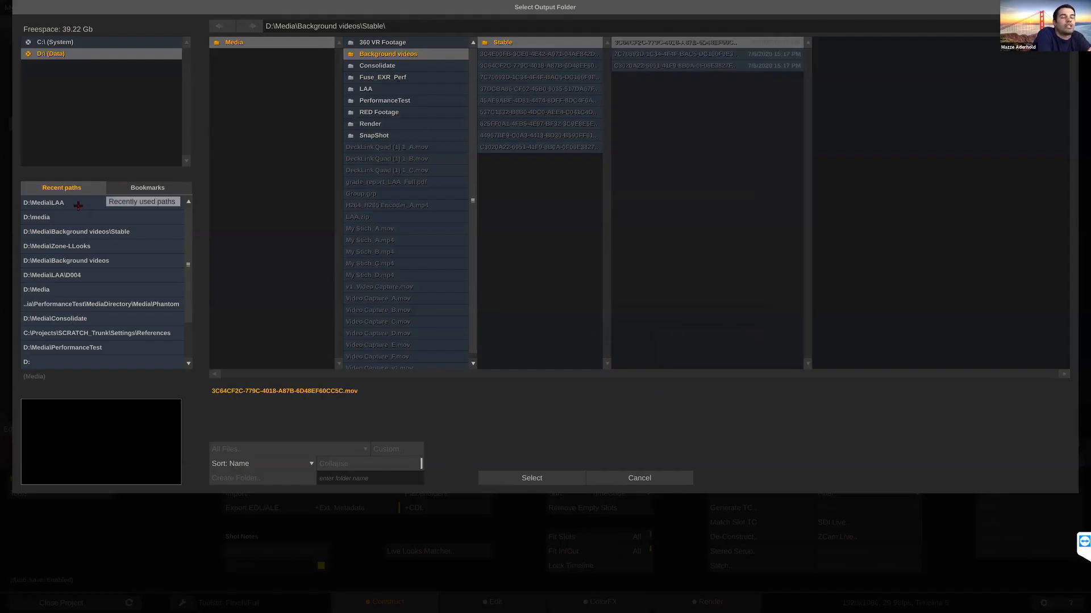
pyautogui.click(79, 203)
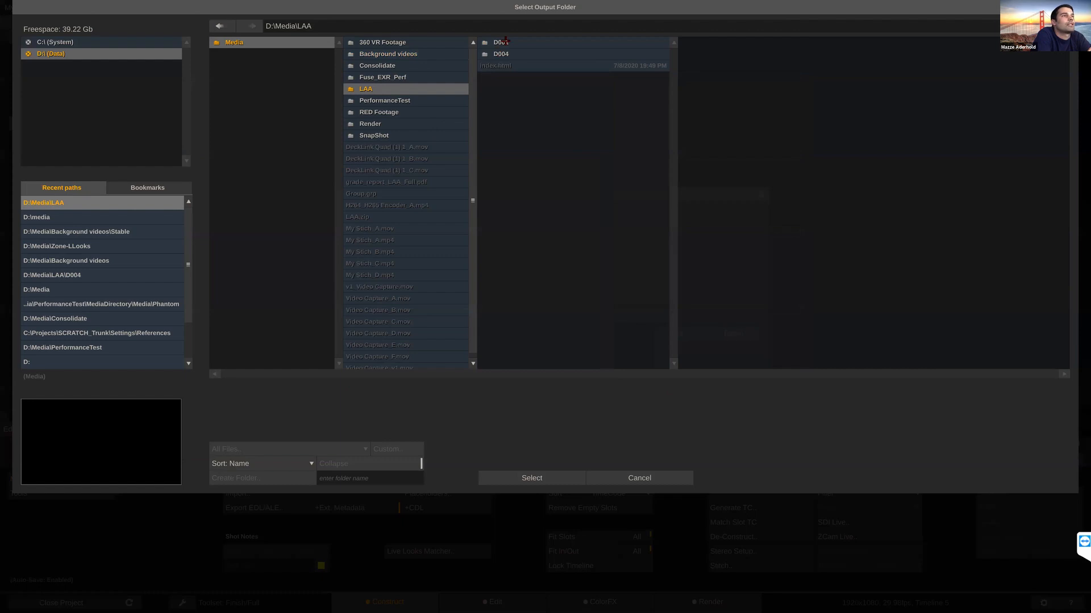
pyautogui.click(525, 477)
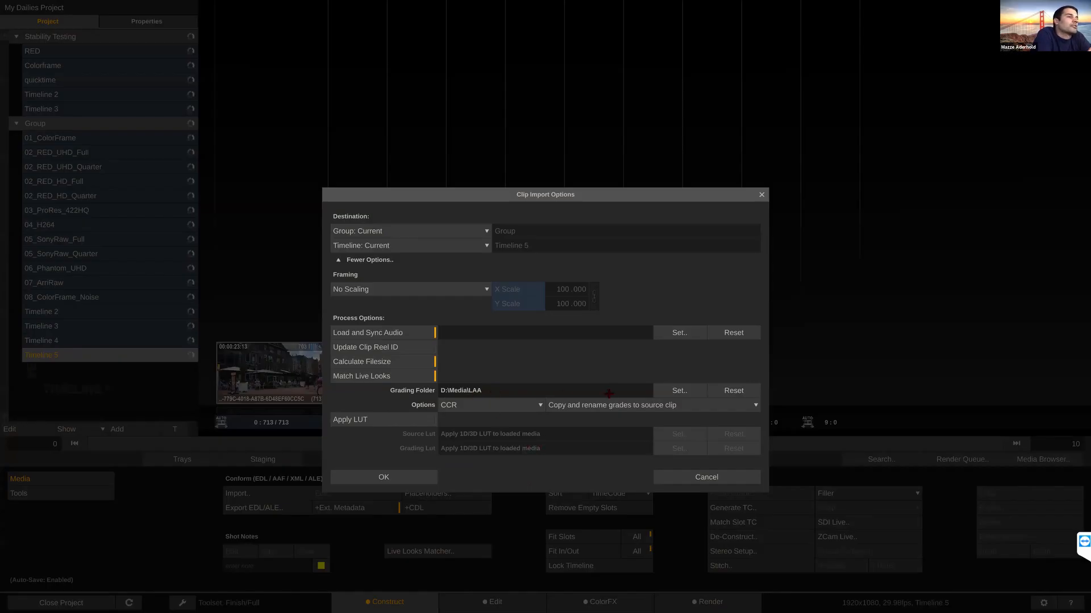
# Step: Check the CCR and CDL/LUT grade file choices for matching Live Looks and cancel the clip import
pyautogui.click(533, 406)
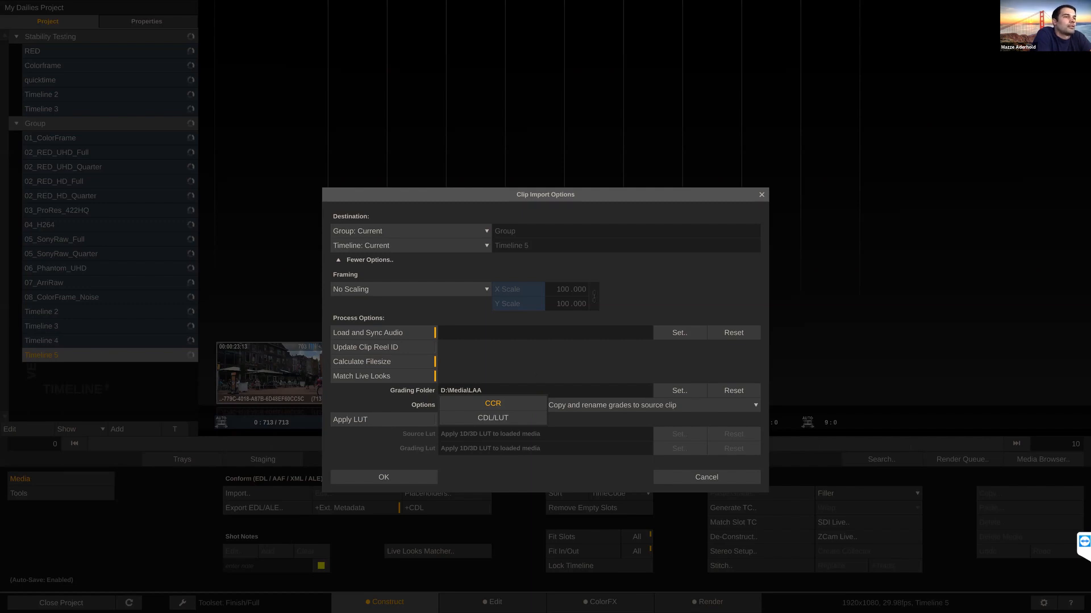
pyautogui.click(537, 370)
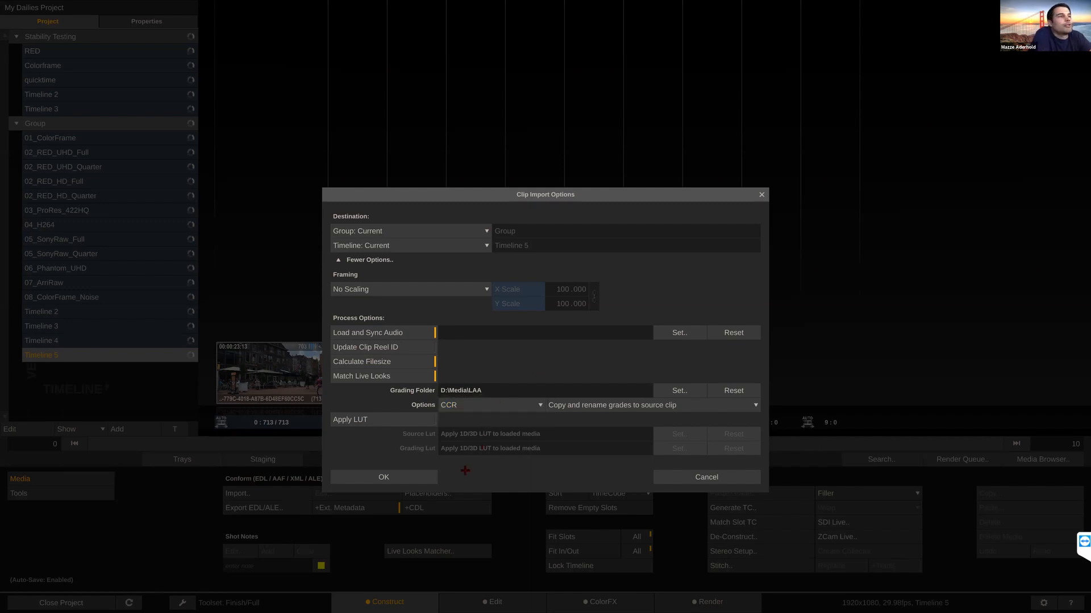
pyautogui.click(687, 479)
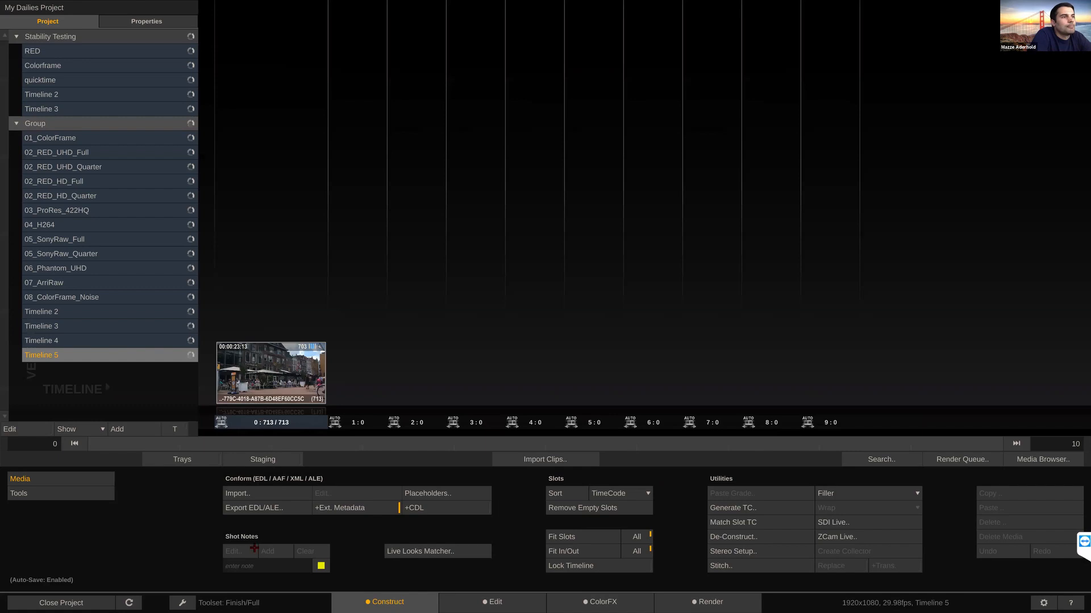
# Step: Close the dailies project and enter Live Assist
pyautogui.click(47, 604)
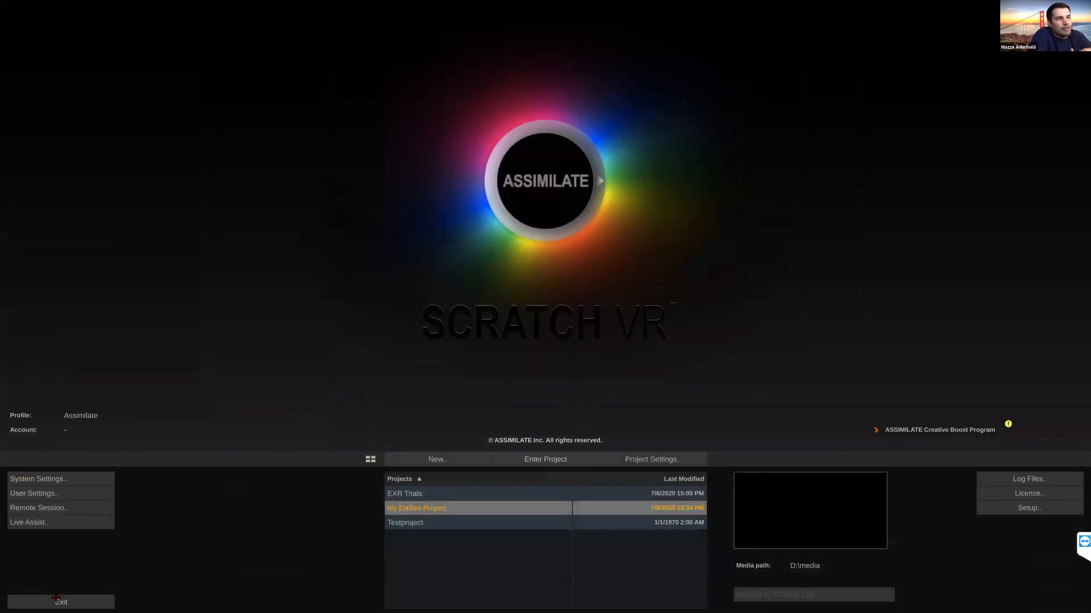
pyautogui.click(38, 522)
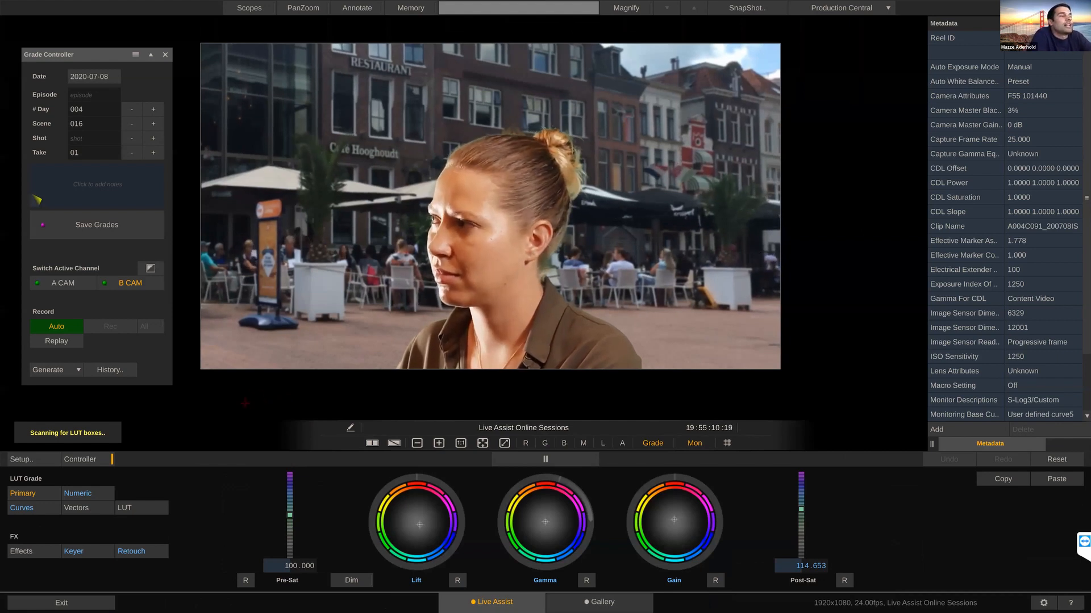
# Step: Look over the Live Assist session setup and examine which index, EDL and report types the Grade Controller can generate
pyautogui.click(38, 460)
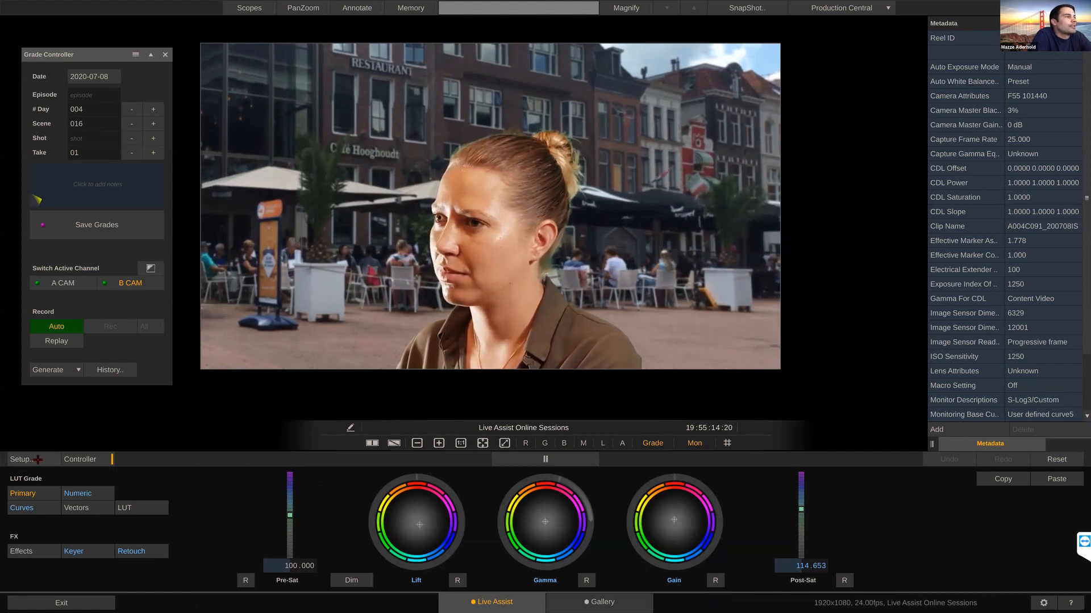
pyautogui.click(539, 478)
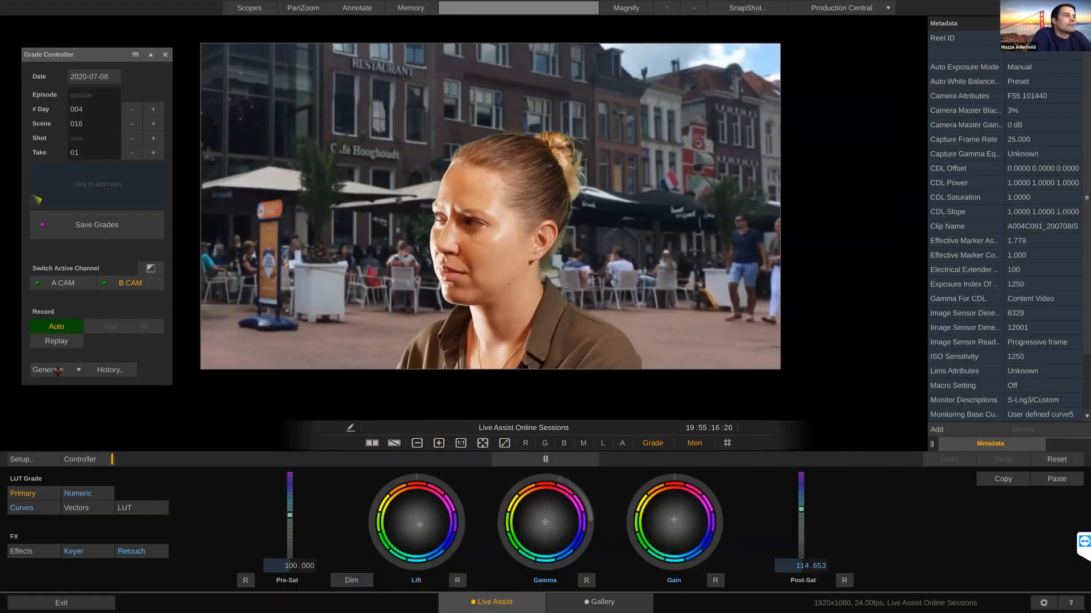
pyautogui.click(78, 369)
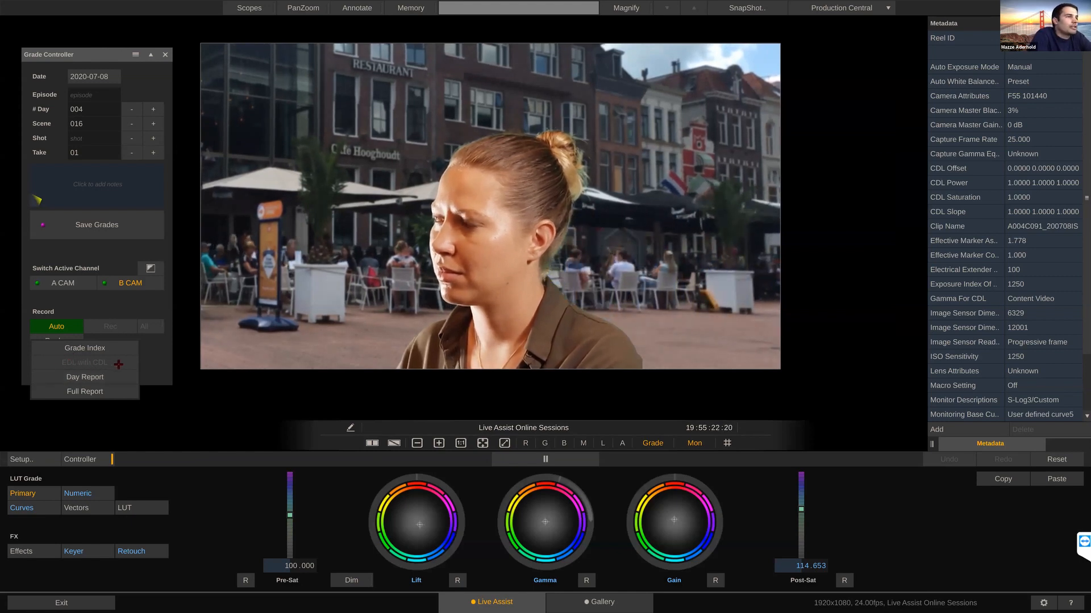
pyautogui.click(157, 369)
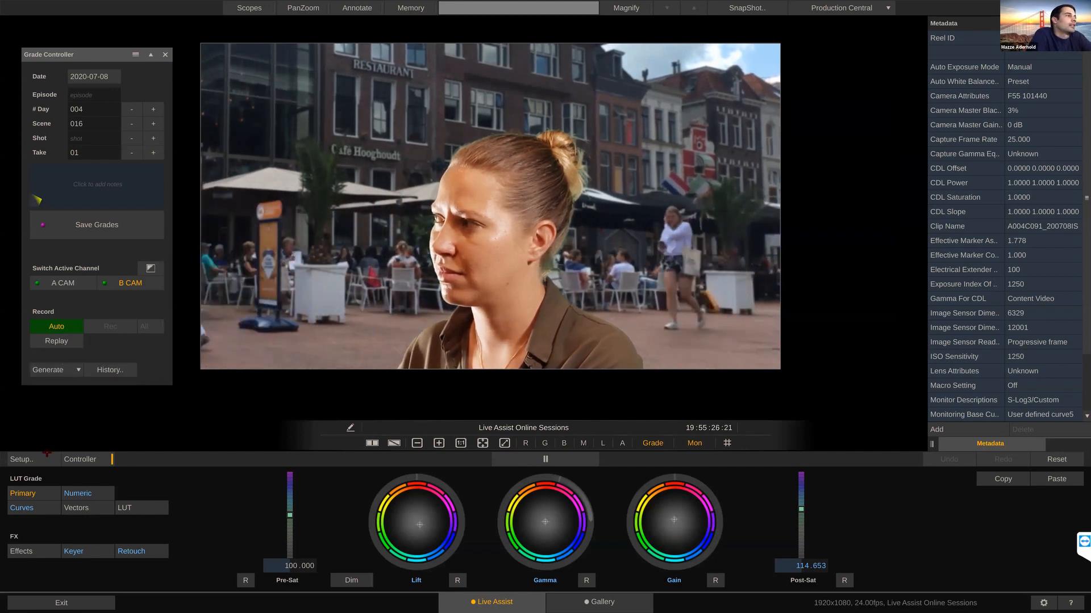
# Step: Change the color mode of the Live Assist Online Sessions production to CDL Only
pyautogui.click(41, 454)
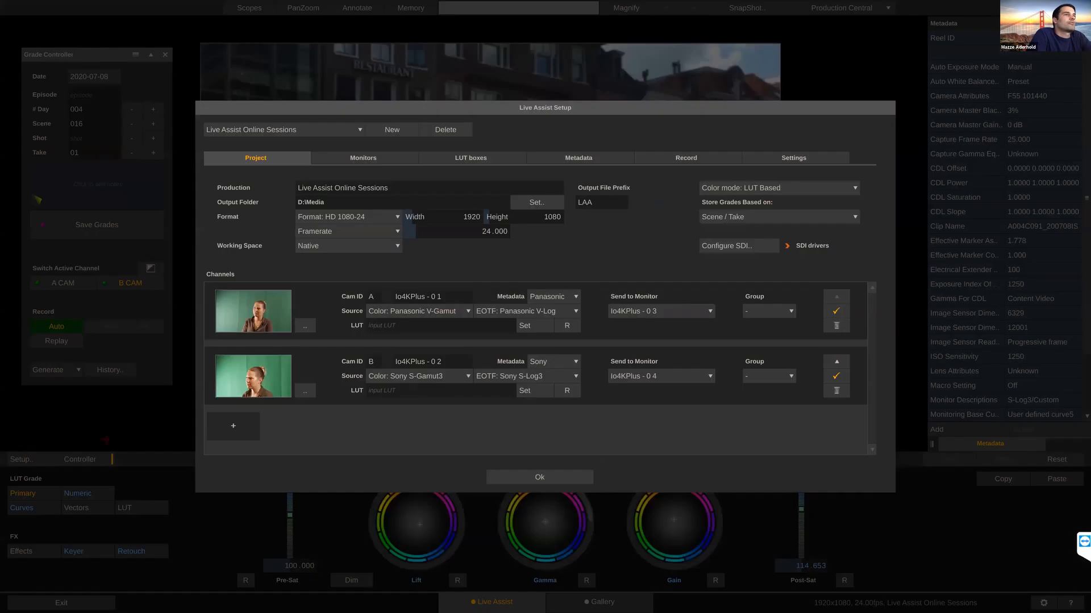
pyautogui.click(757, 186)
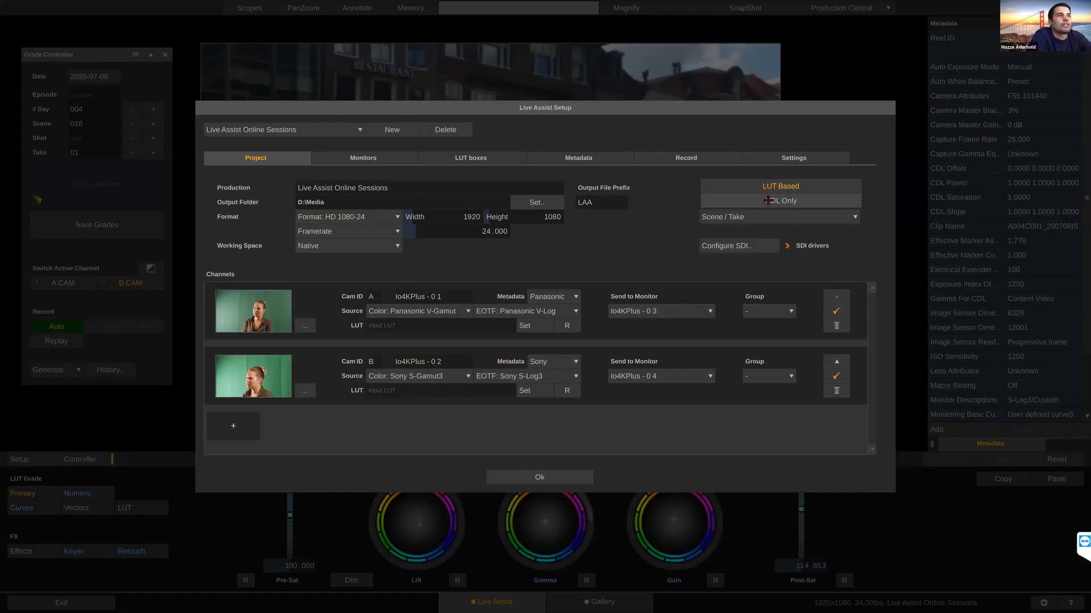
pyautogui.click(767, 200)
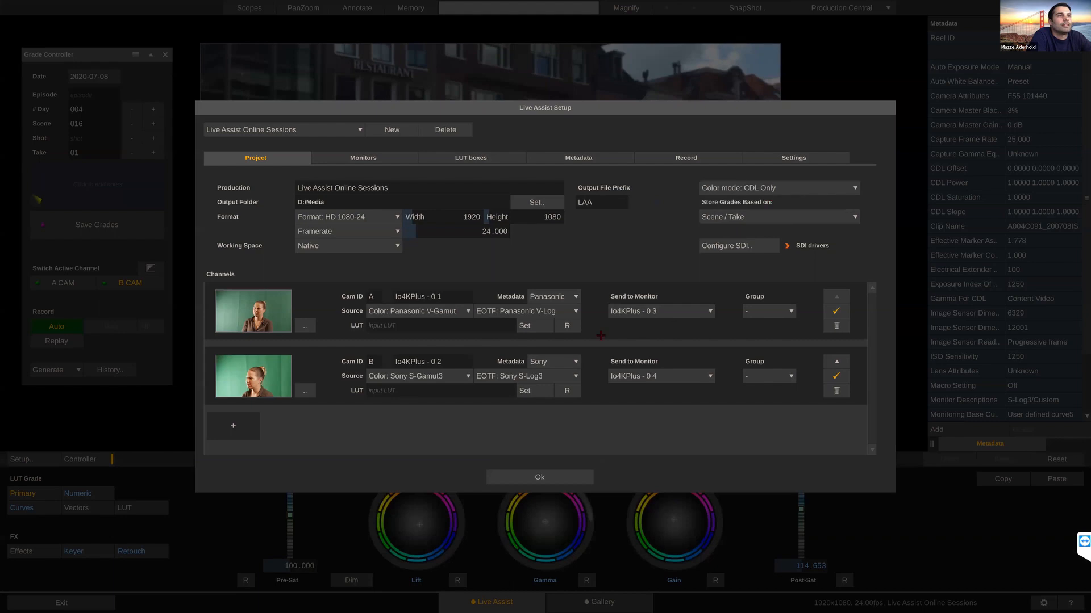
pyautogui.click(538, 477)
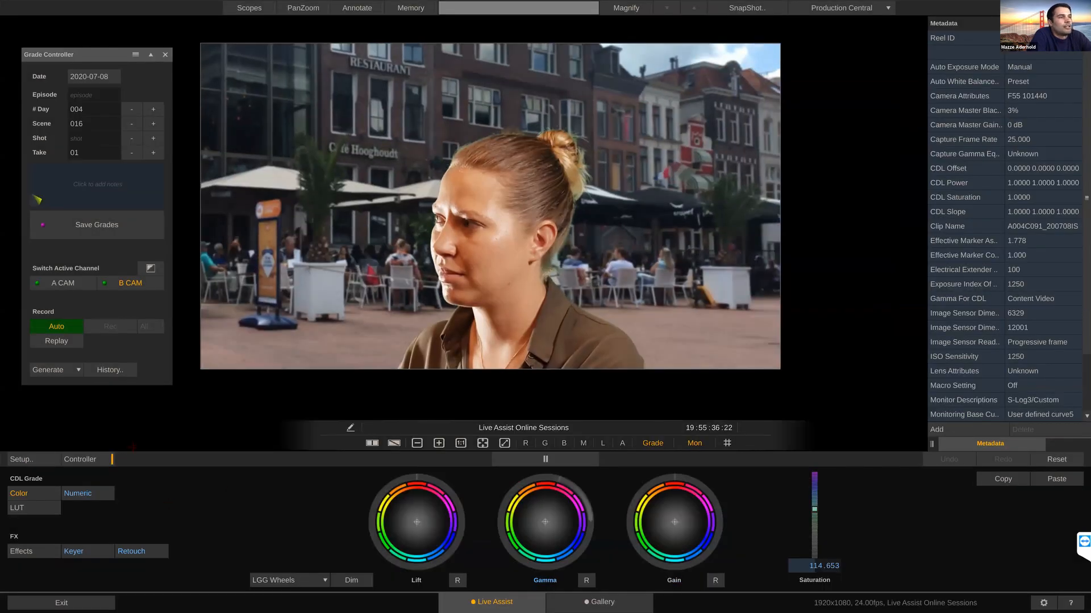
# Step: Examine the CDL grading control modes, keeping LGG Wheels, and view the available effects before returning to the color controls
pyautogui.click(74, 369)
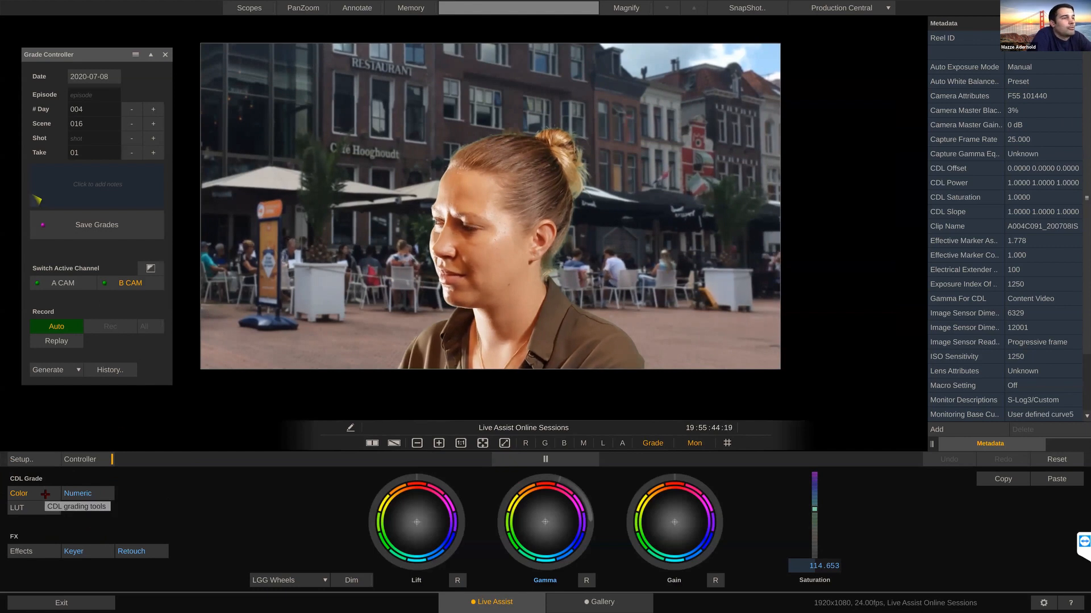
pyautogui.click(284, 582)
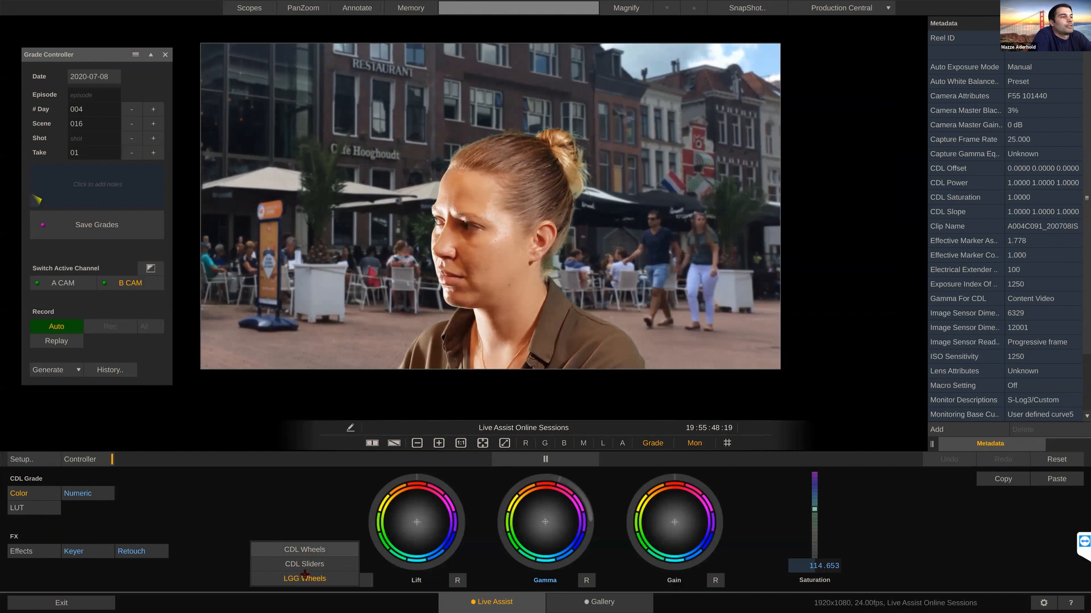
pyautogui.click(304, 578)
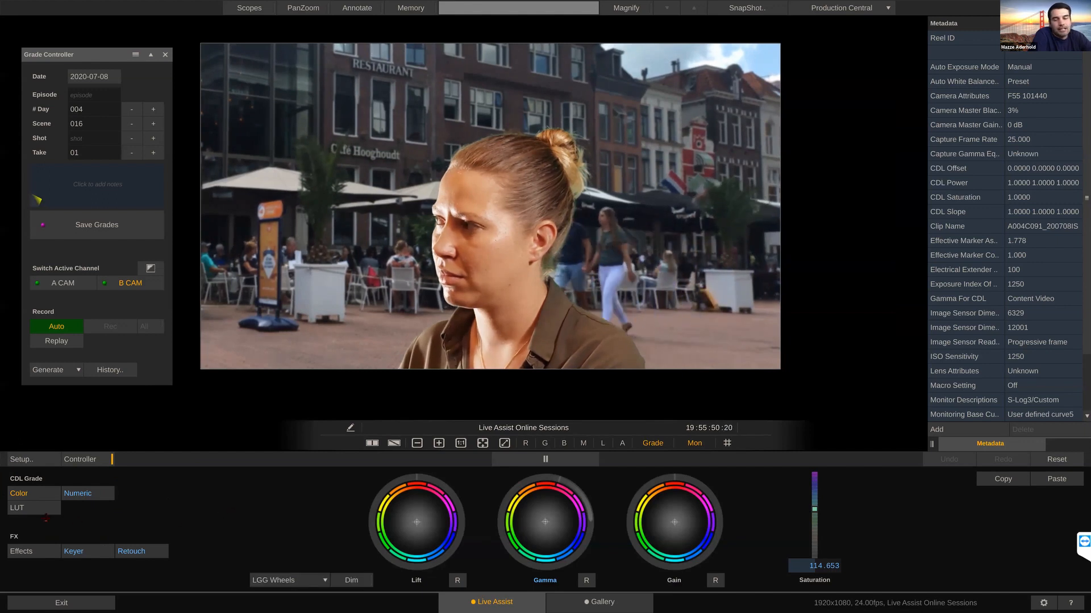
pyautogui.click(32, 550)
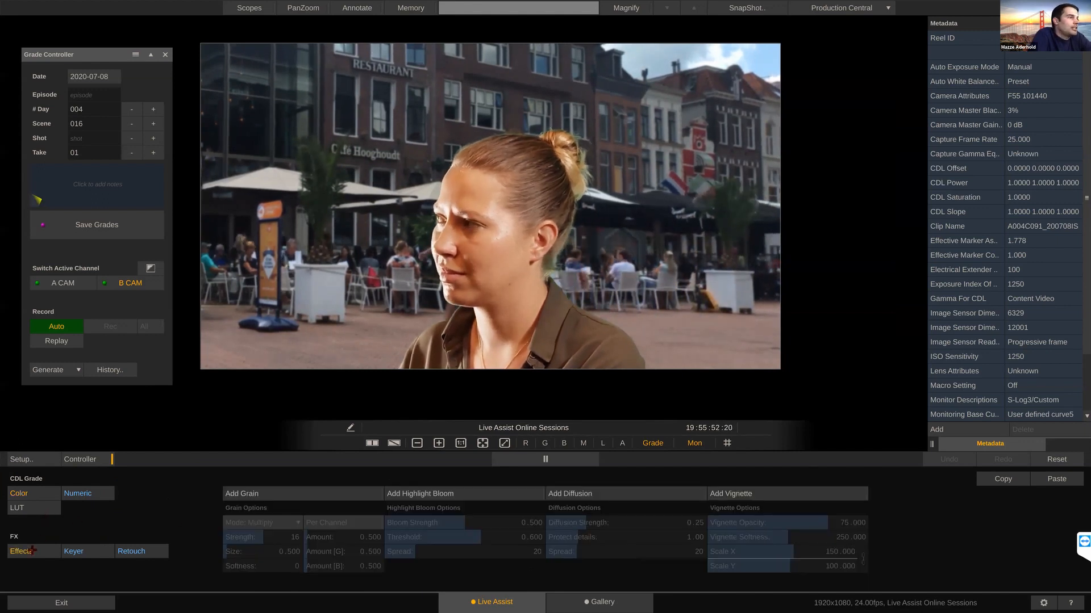
pyautogui.click(35, 495)
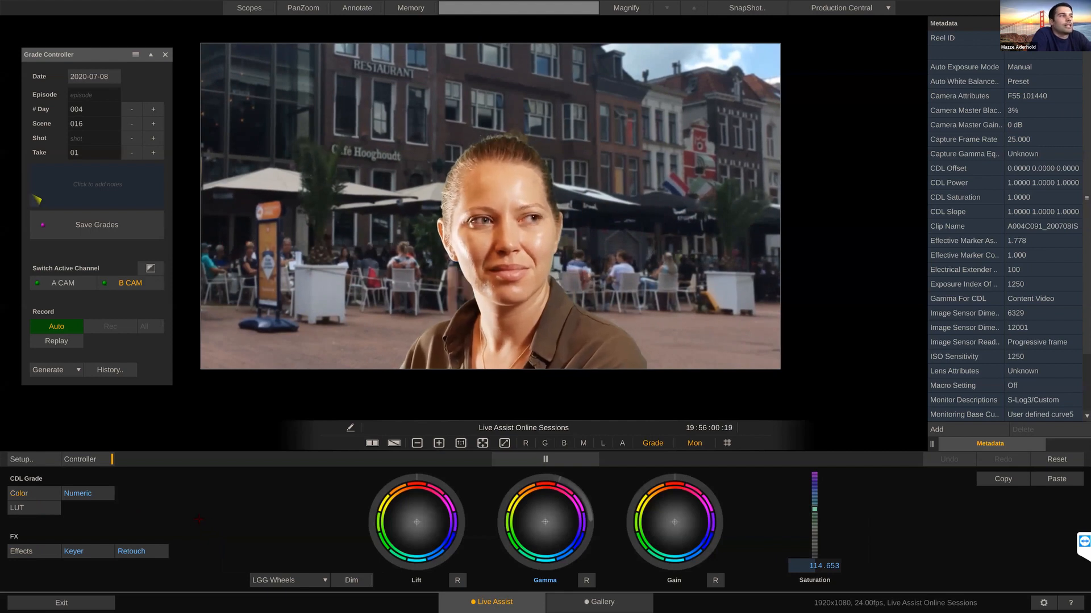
# Step: Check the Grade Controller's Generate choices, including EDL with CDL, and exit Live Assist
pyautogui.click(78, 369)
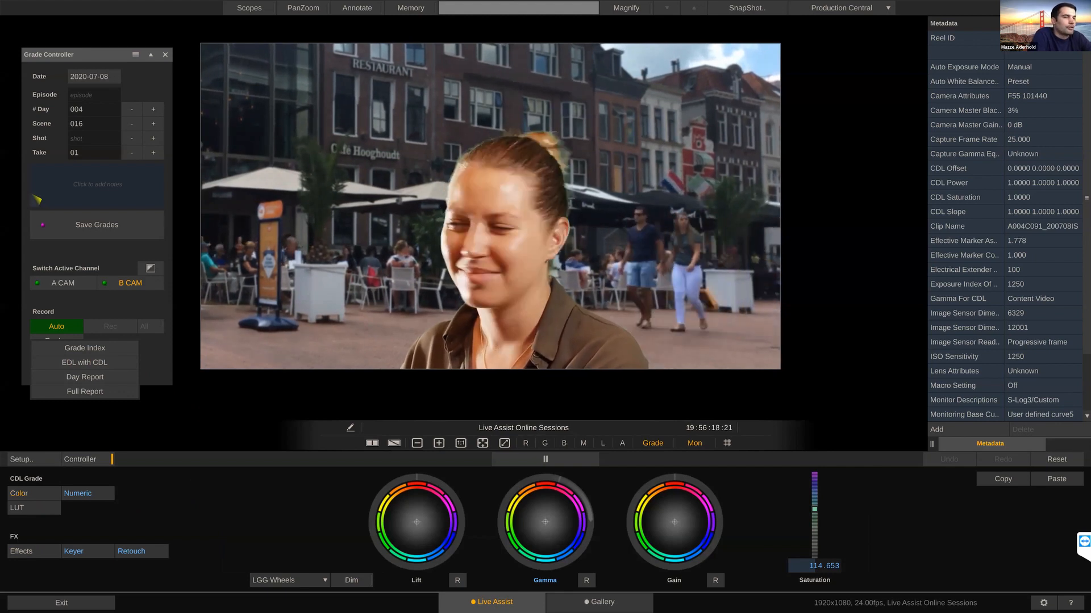
pyautogui.click(208, 418)
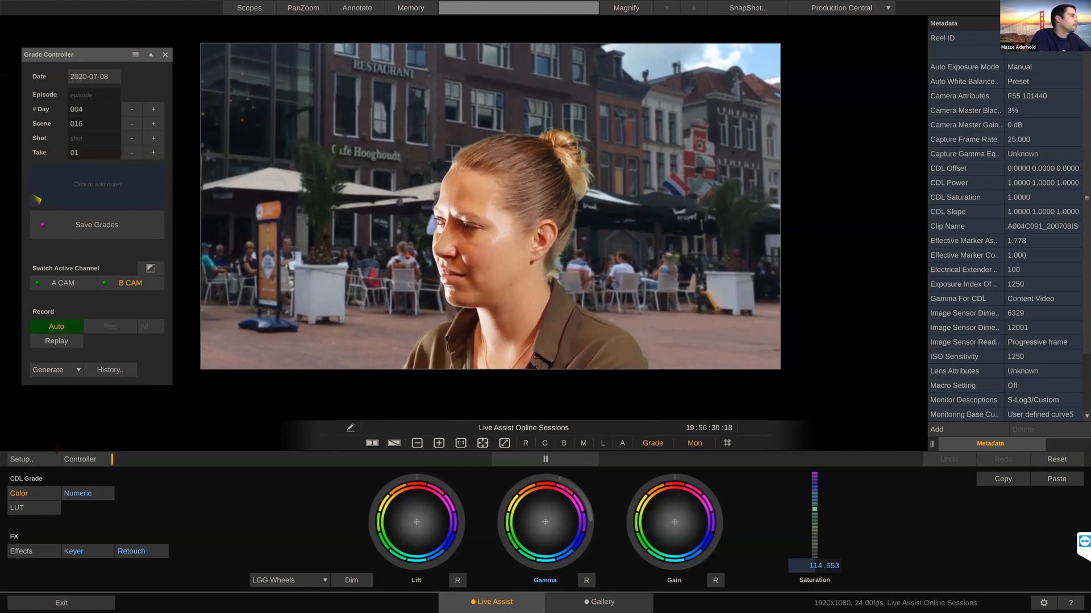
pyautogui.click(48, 604)
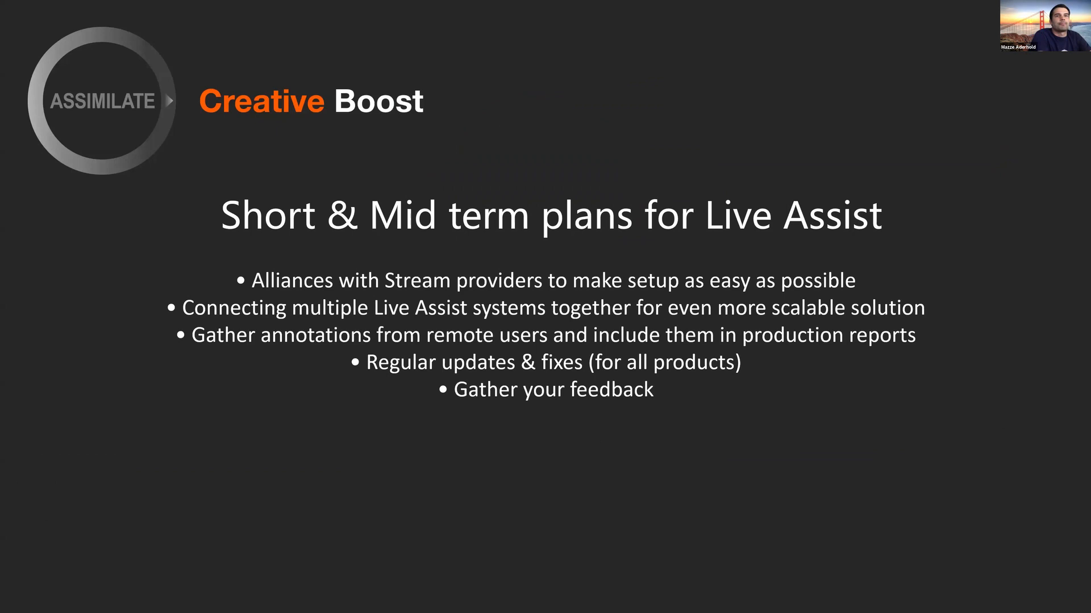